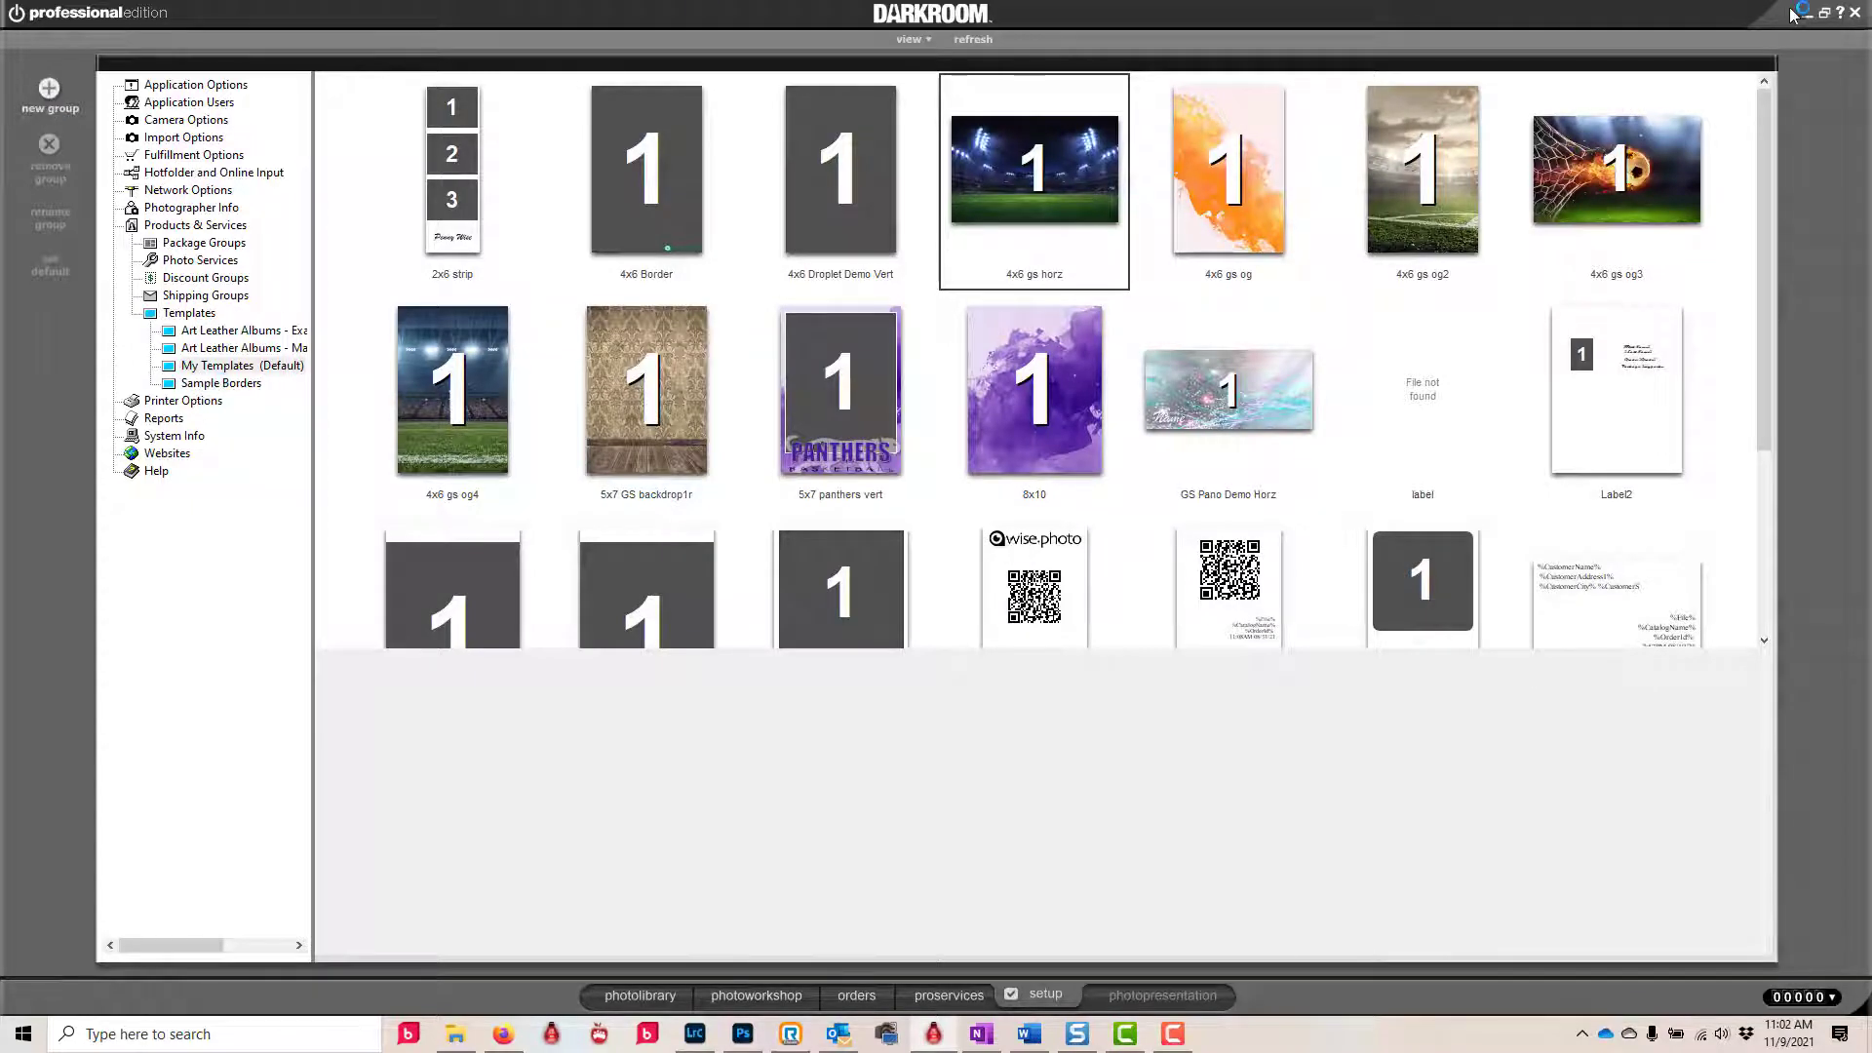
- Create a new border template with the description "8 wall diecut"
click(1825, 102)
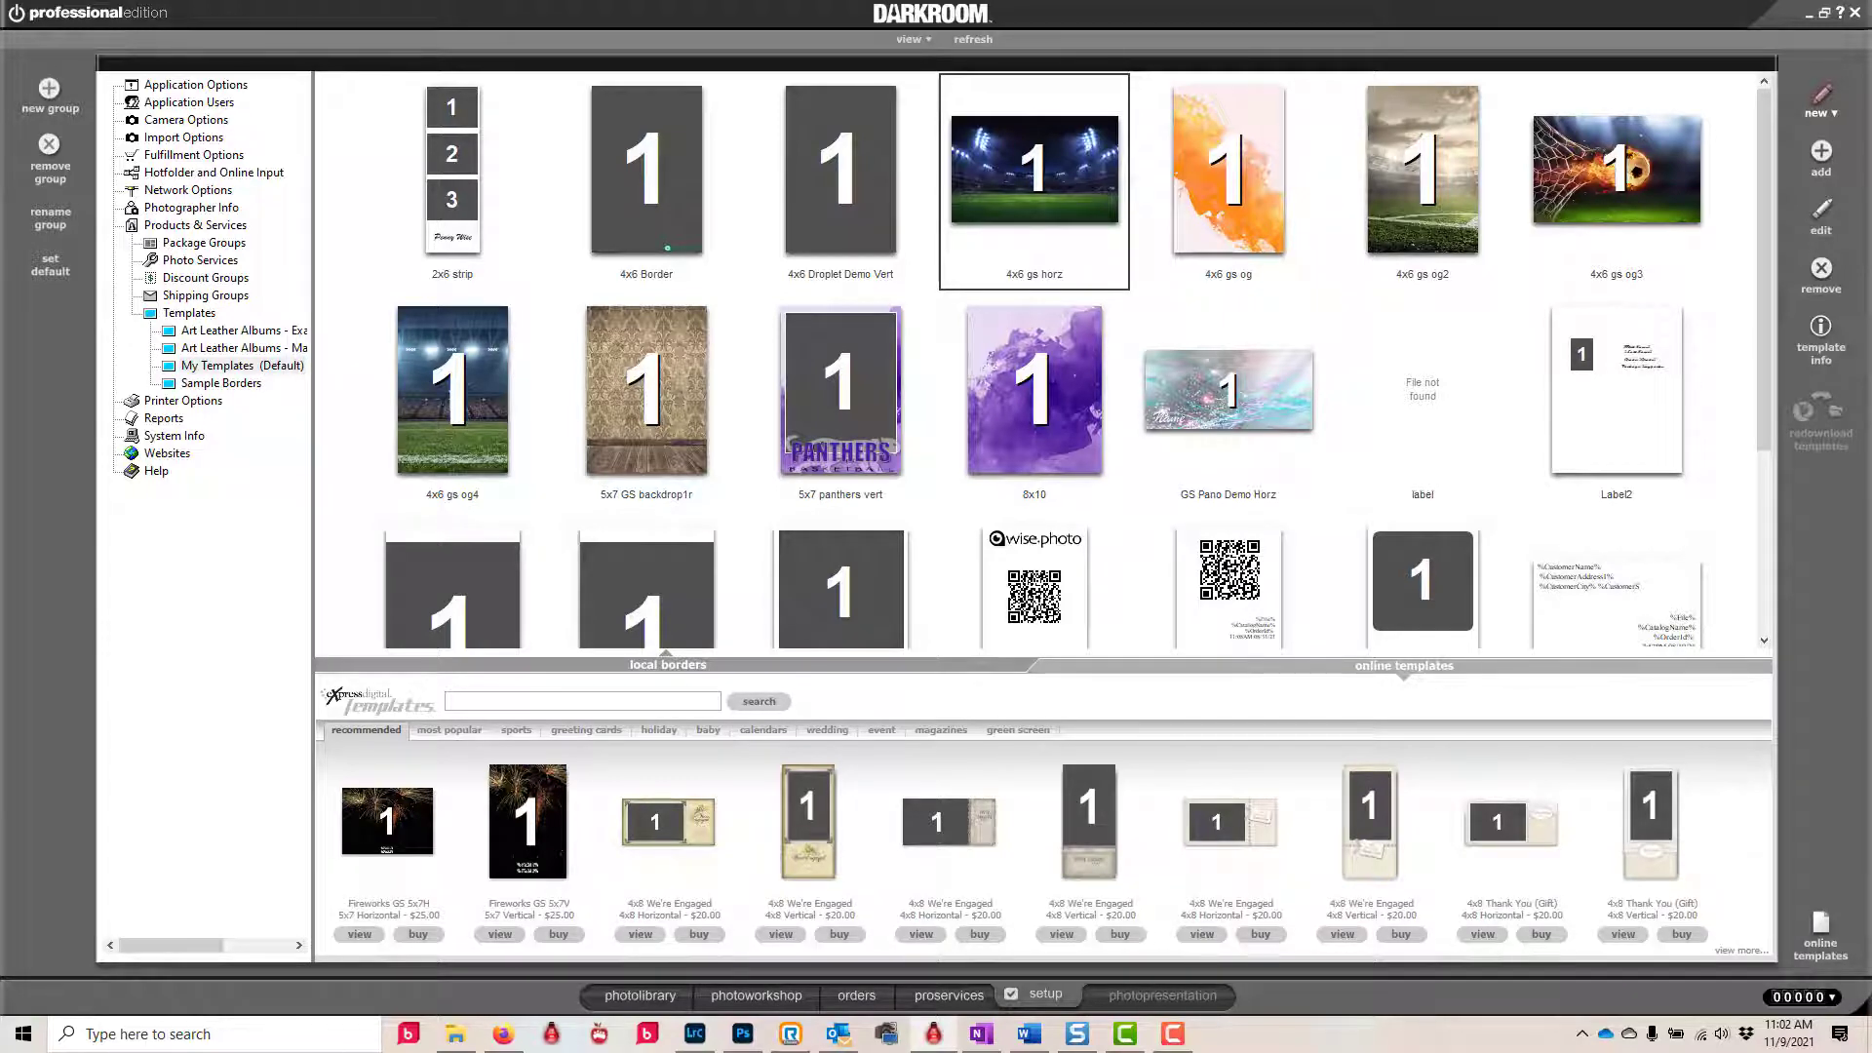
click(1829, 109)
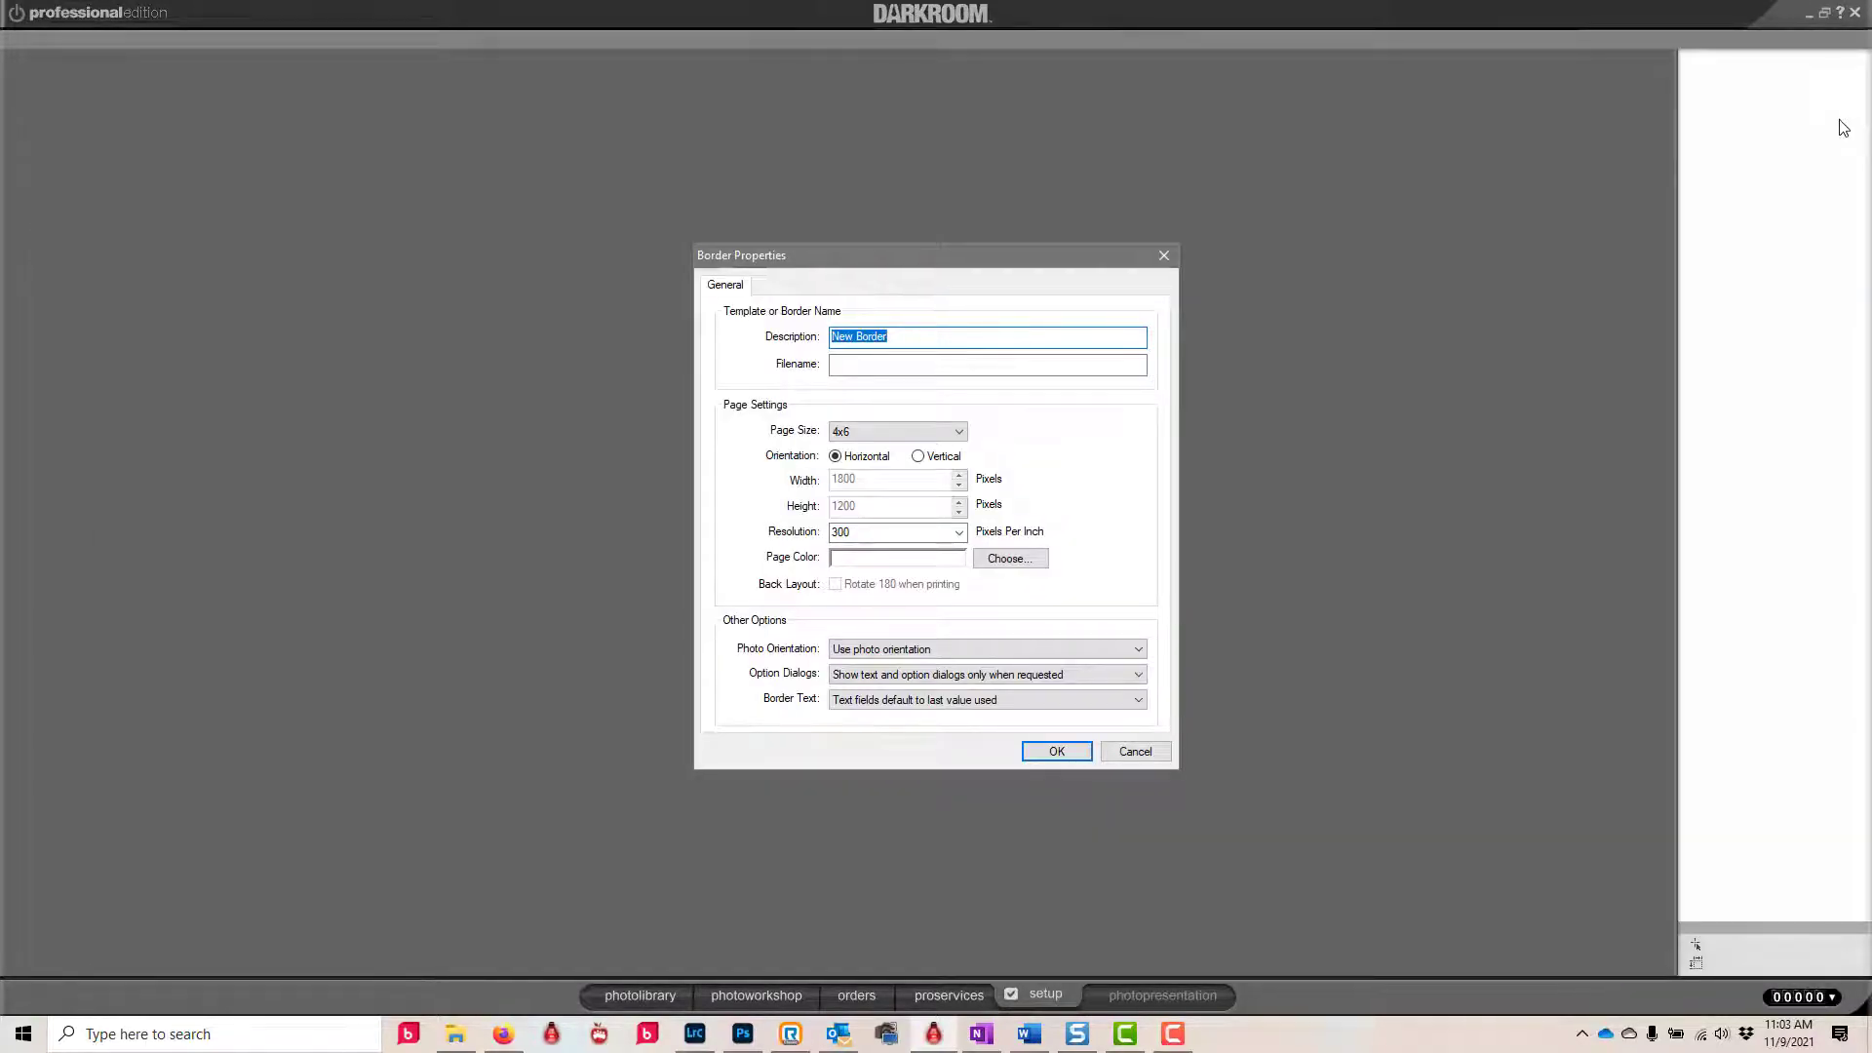
text(8 wall diecut)
click(1060, 754)
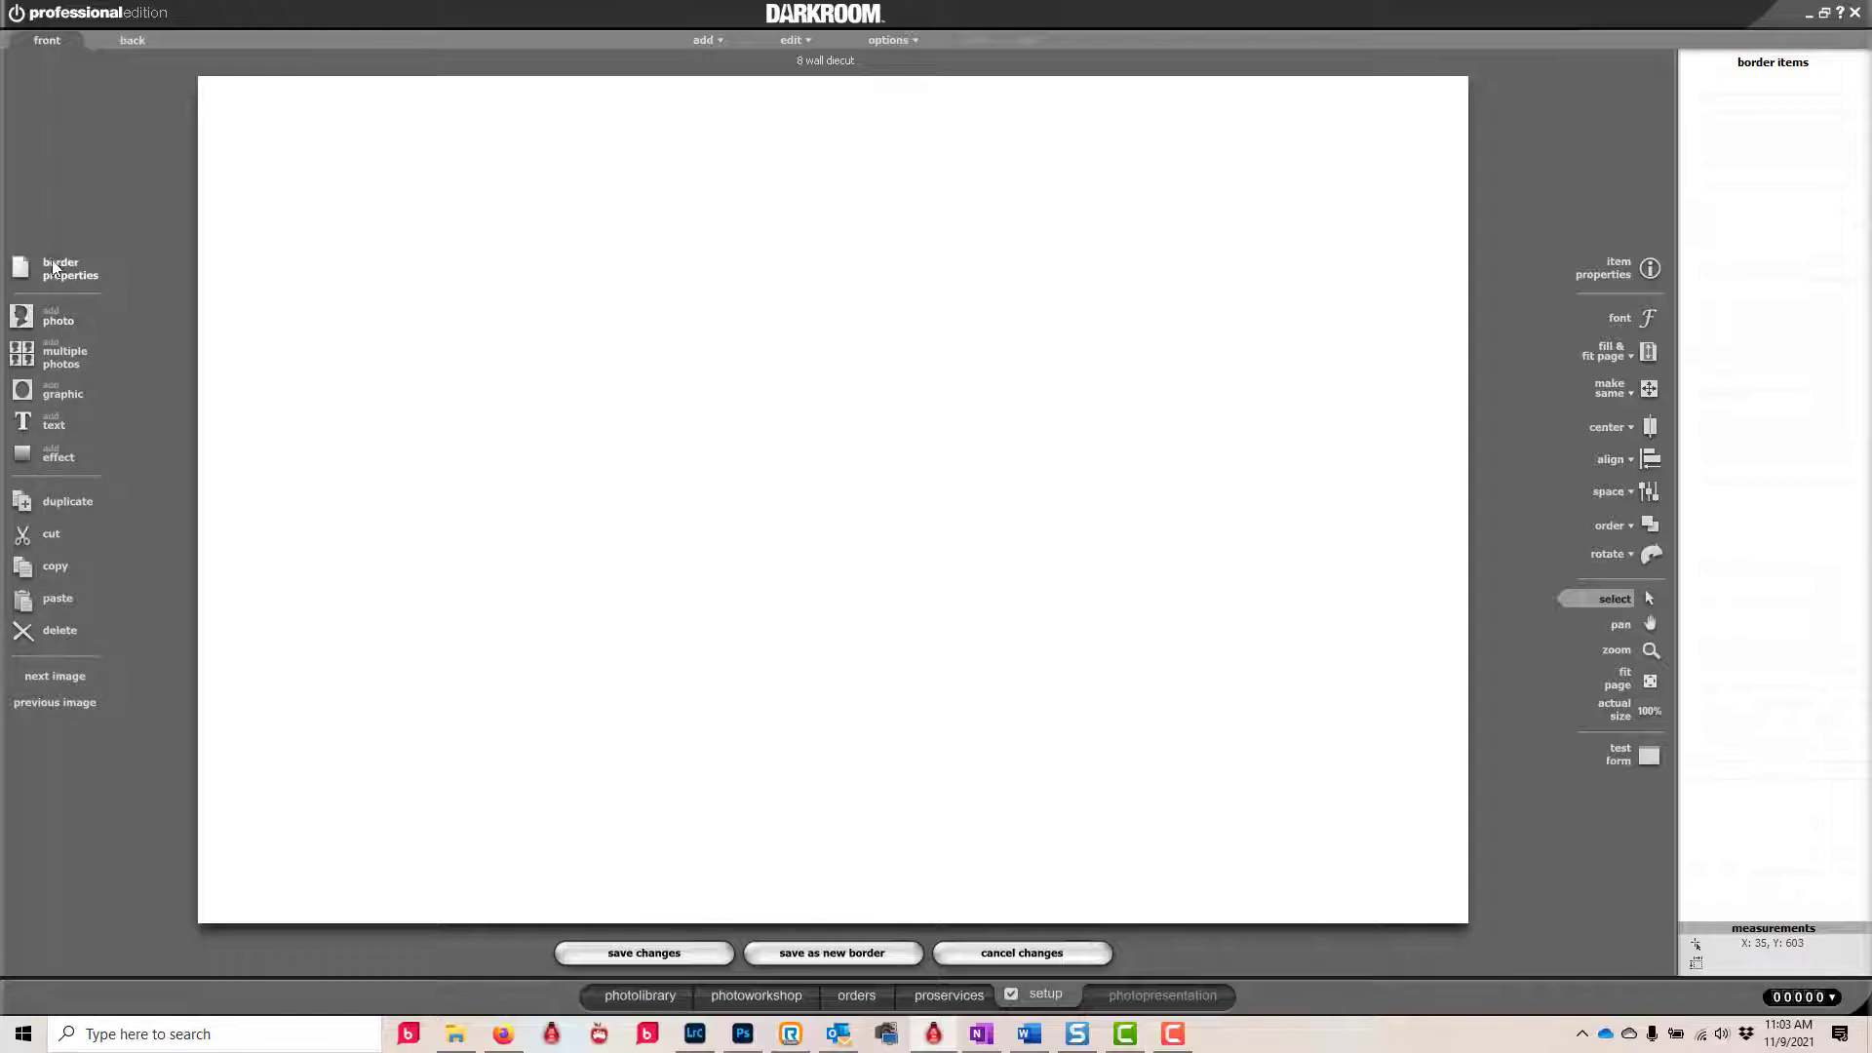
- Add a Photo1 photo object to the page and switch its position and size units to inches
click(34, 319)
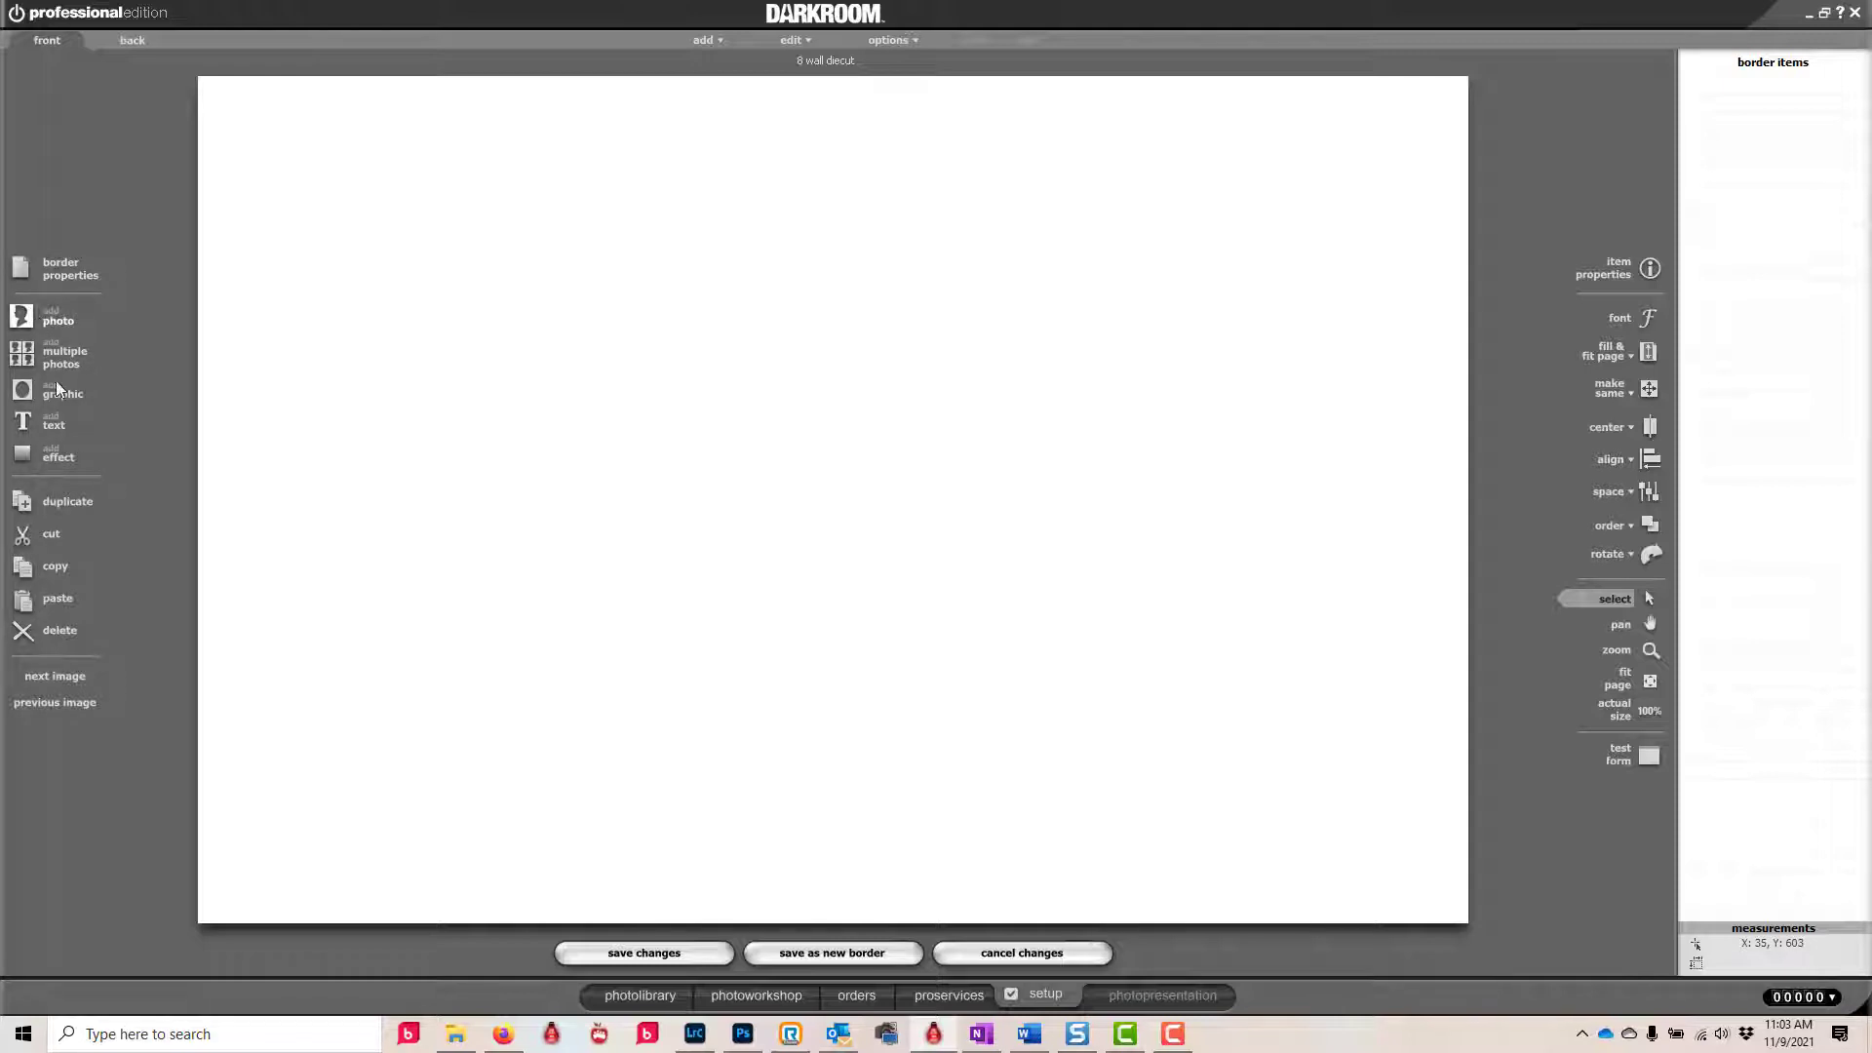
click(556, 564)
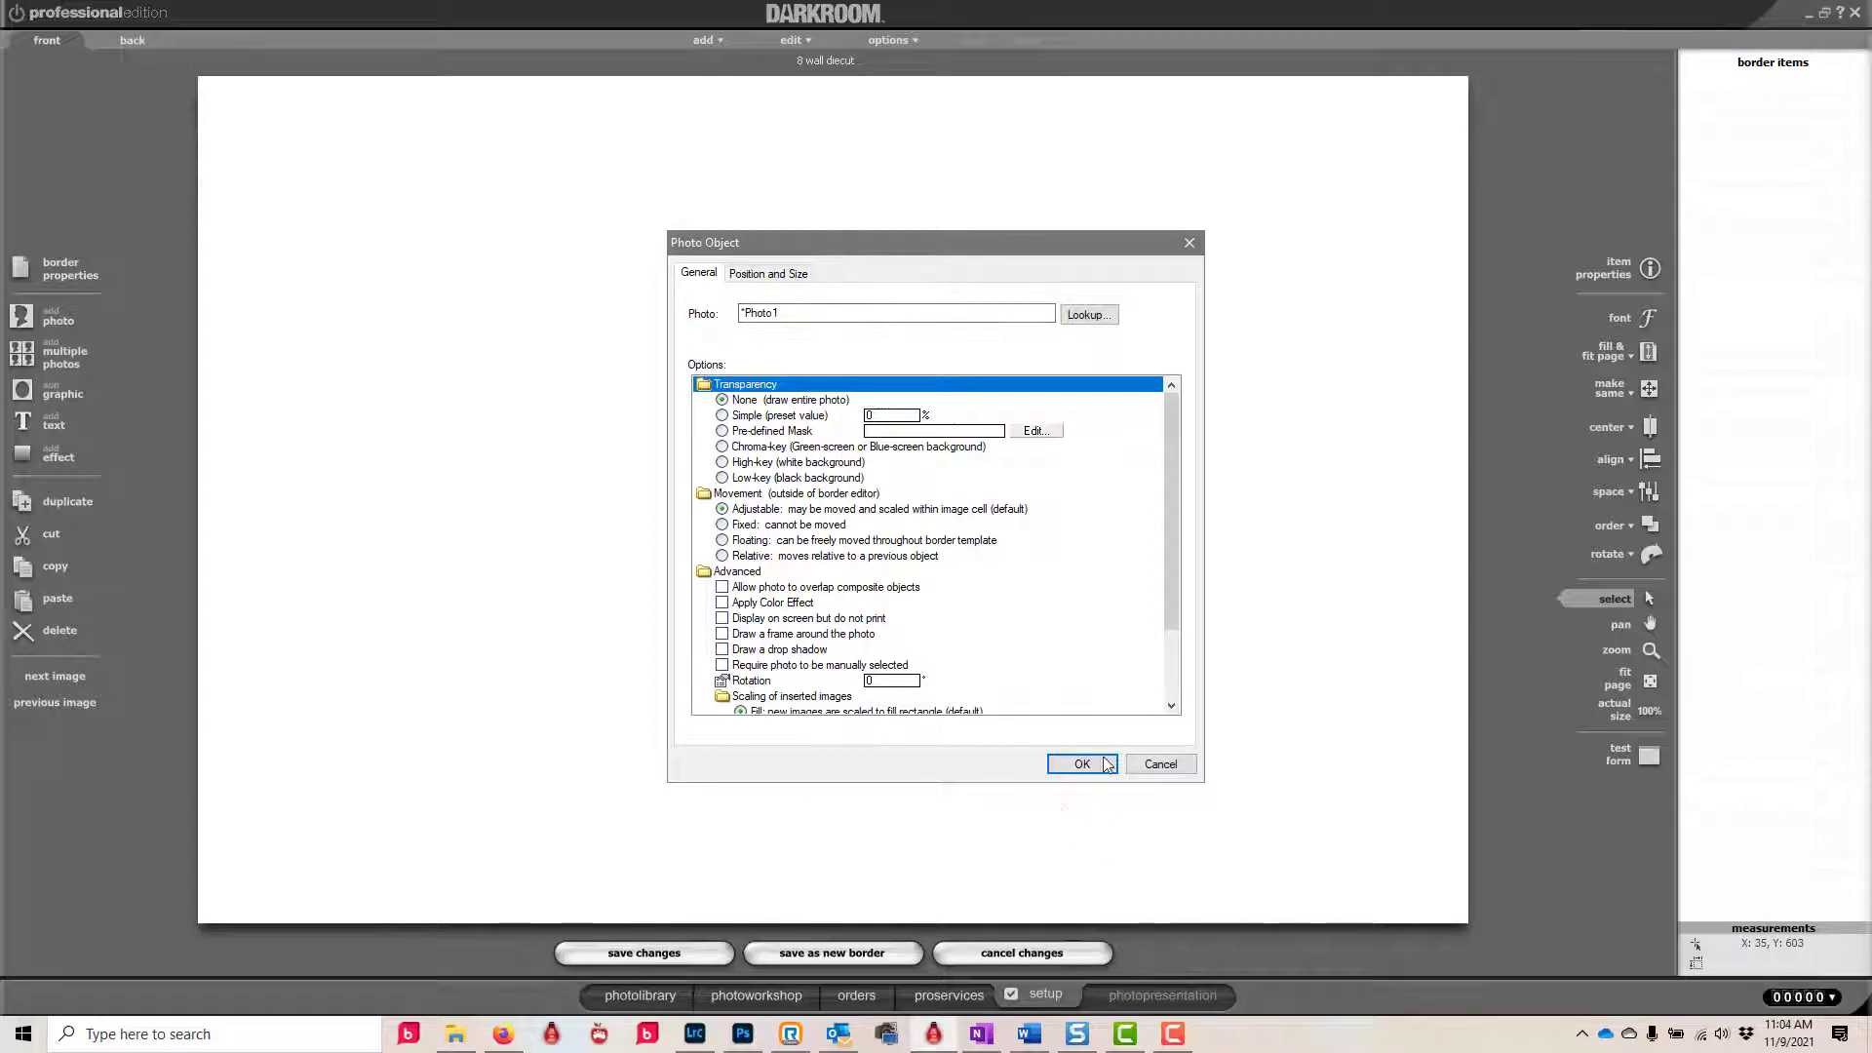
click(750, 275)
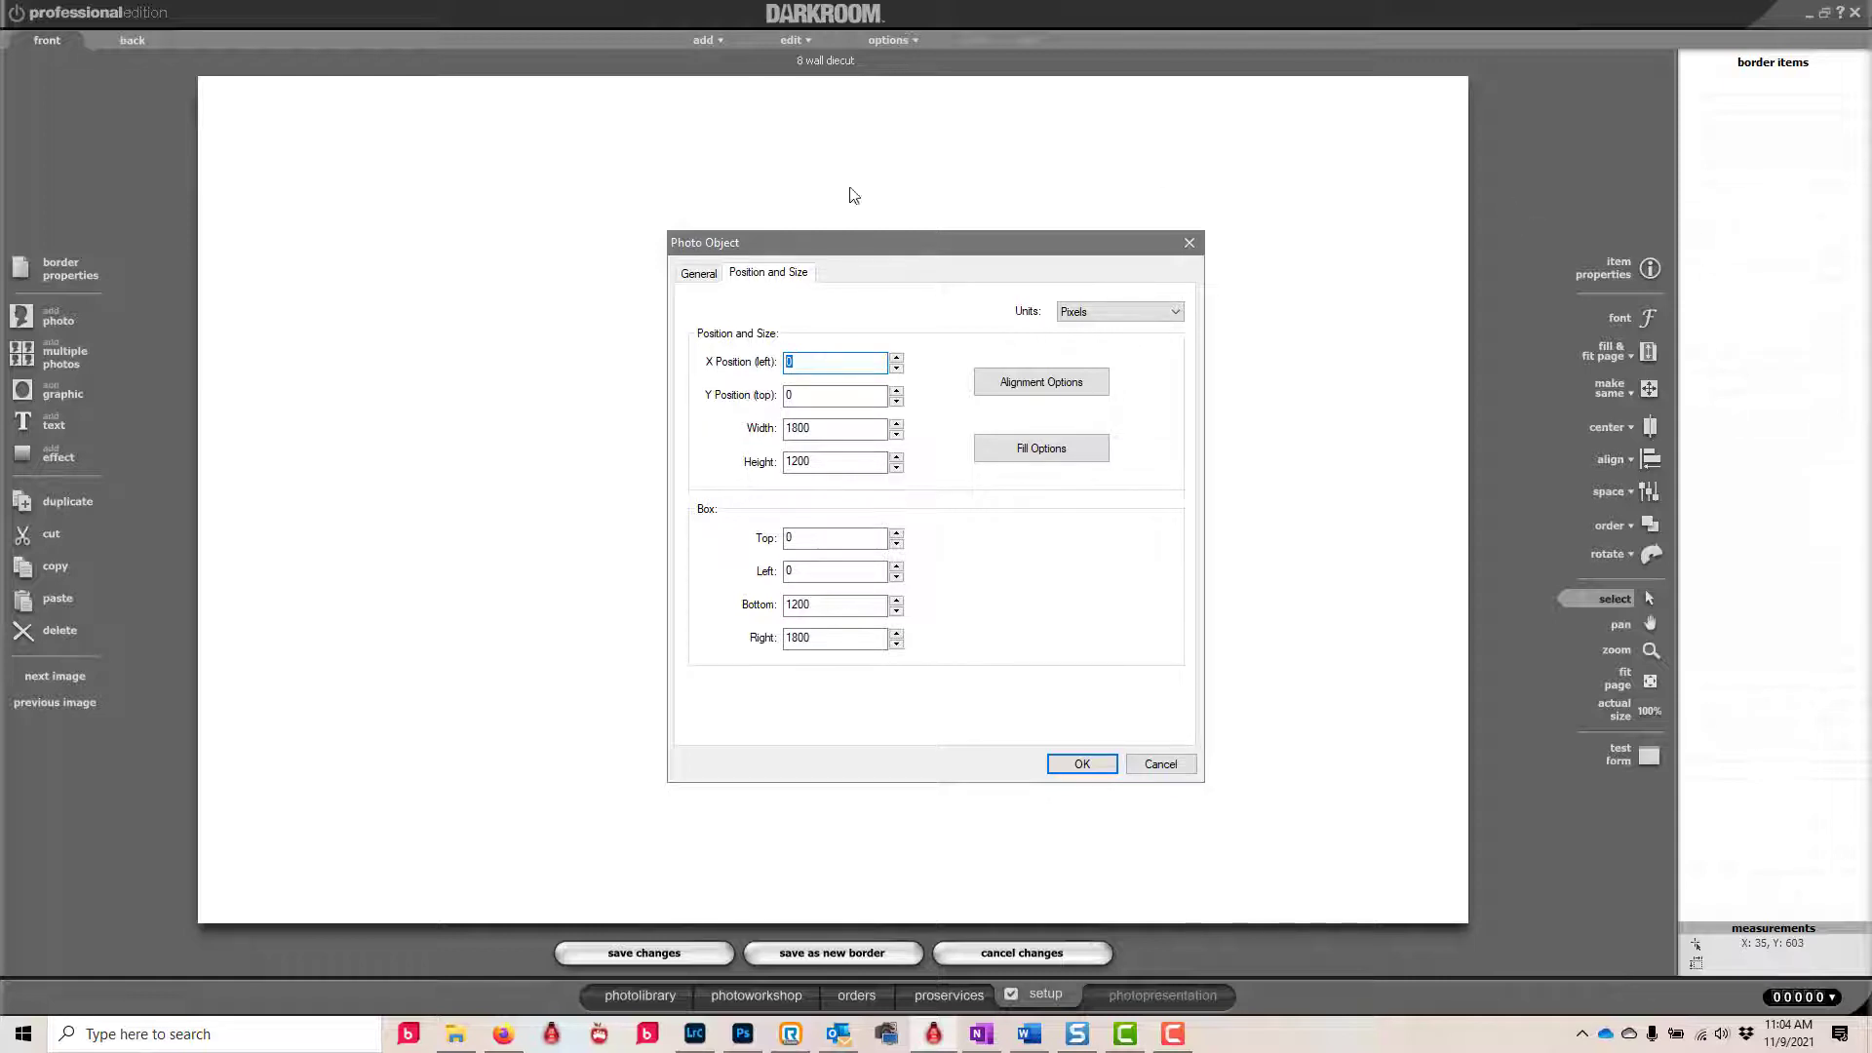
click(835, 428)
drag(835, 428, 685, 418)
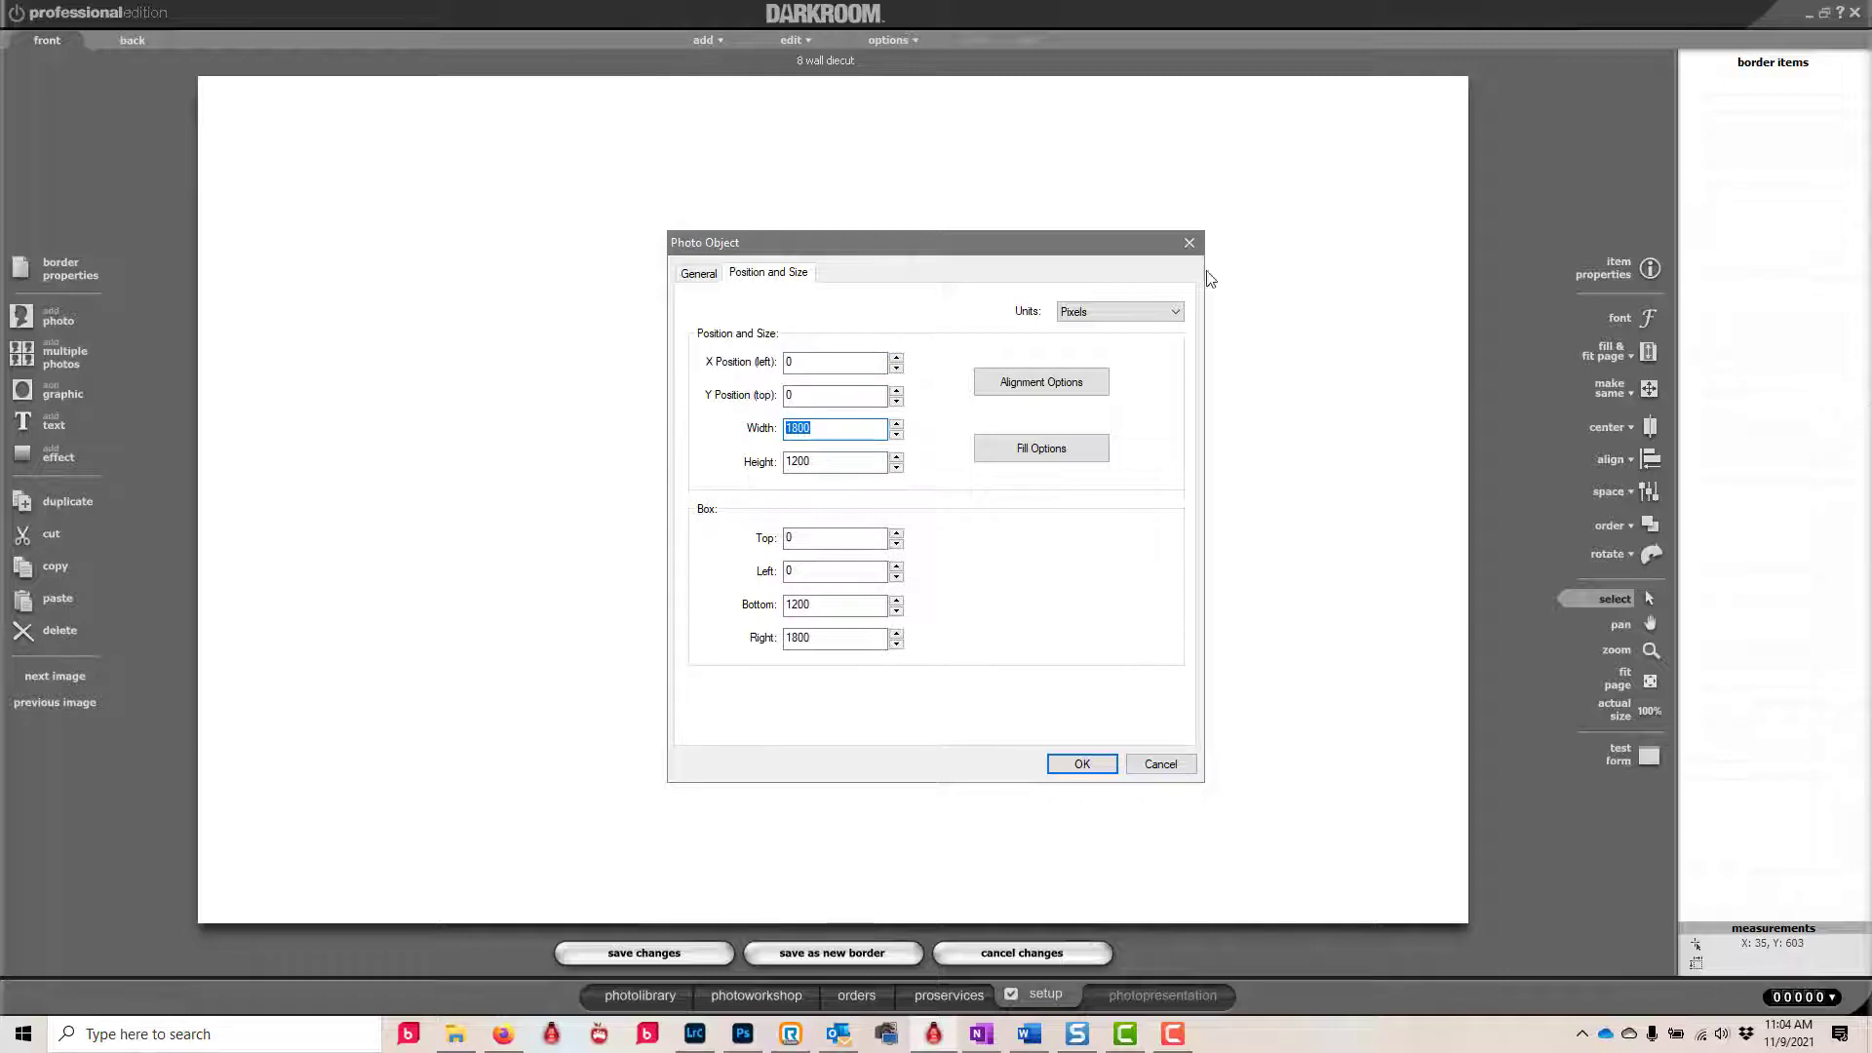
click(1146, 313)
click(1077, 330)
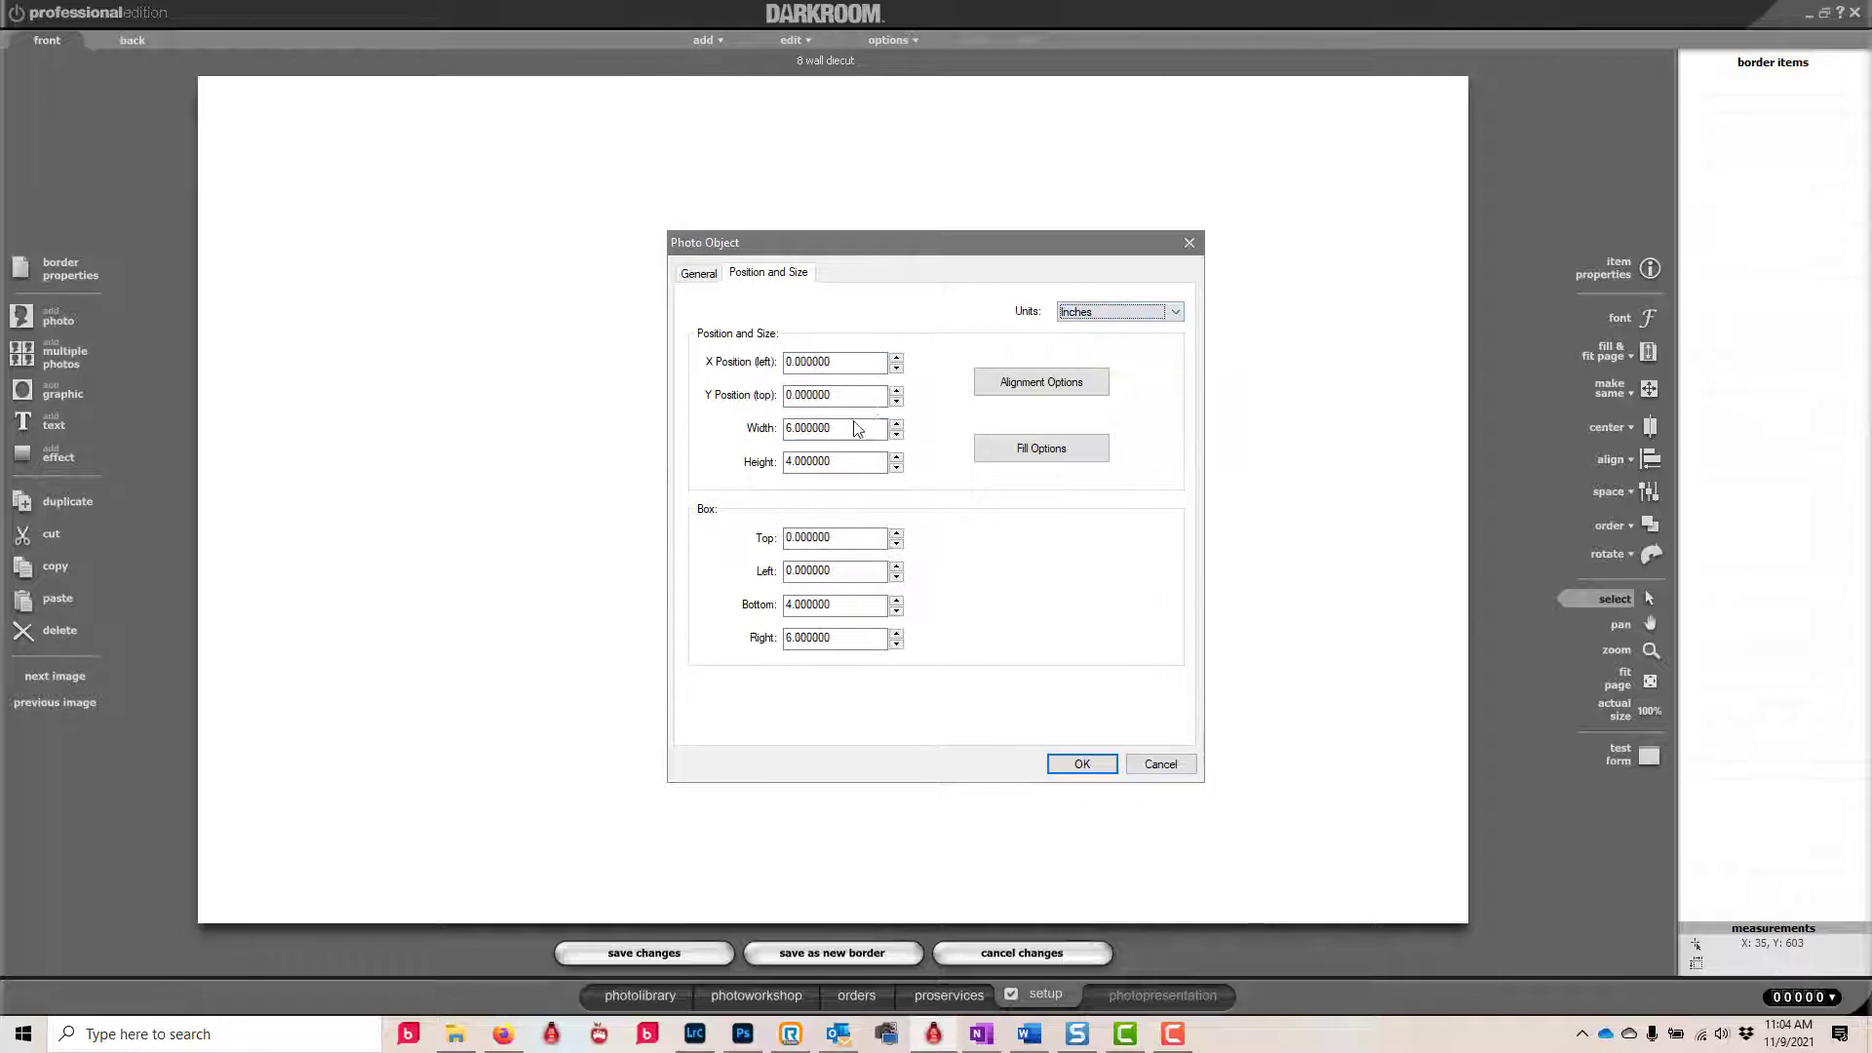
- Set the photo object's width to 2.5 inches and its height to 3.5 inches
double_click(809, 436)
text(2.5)
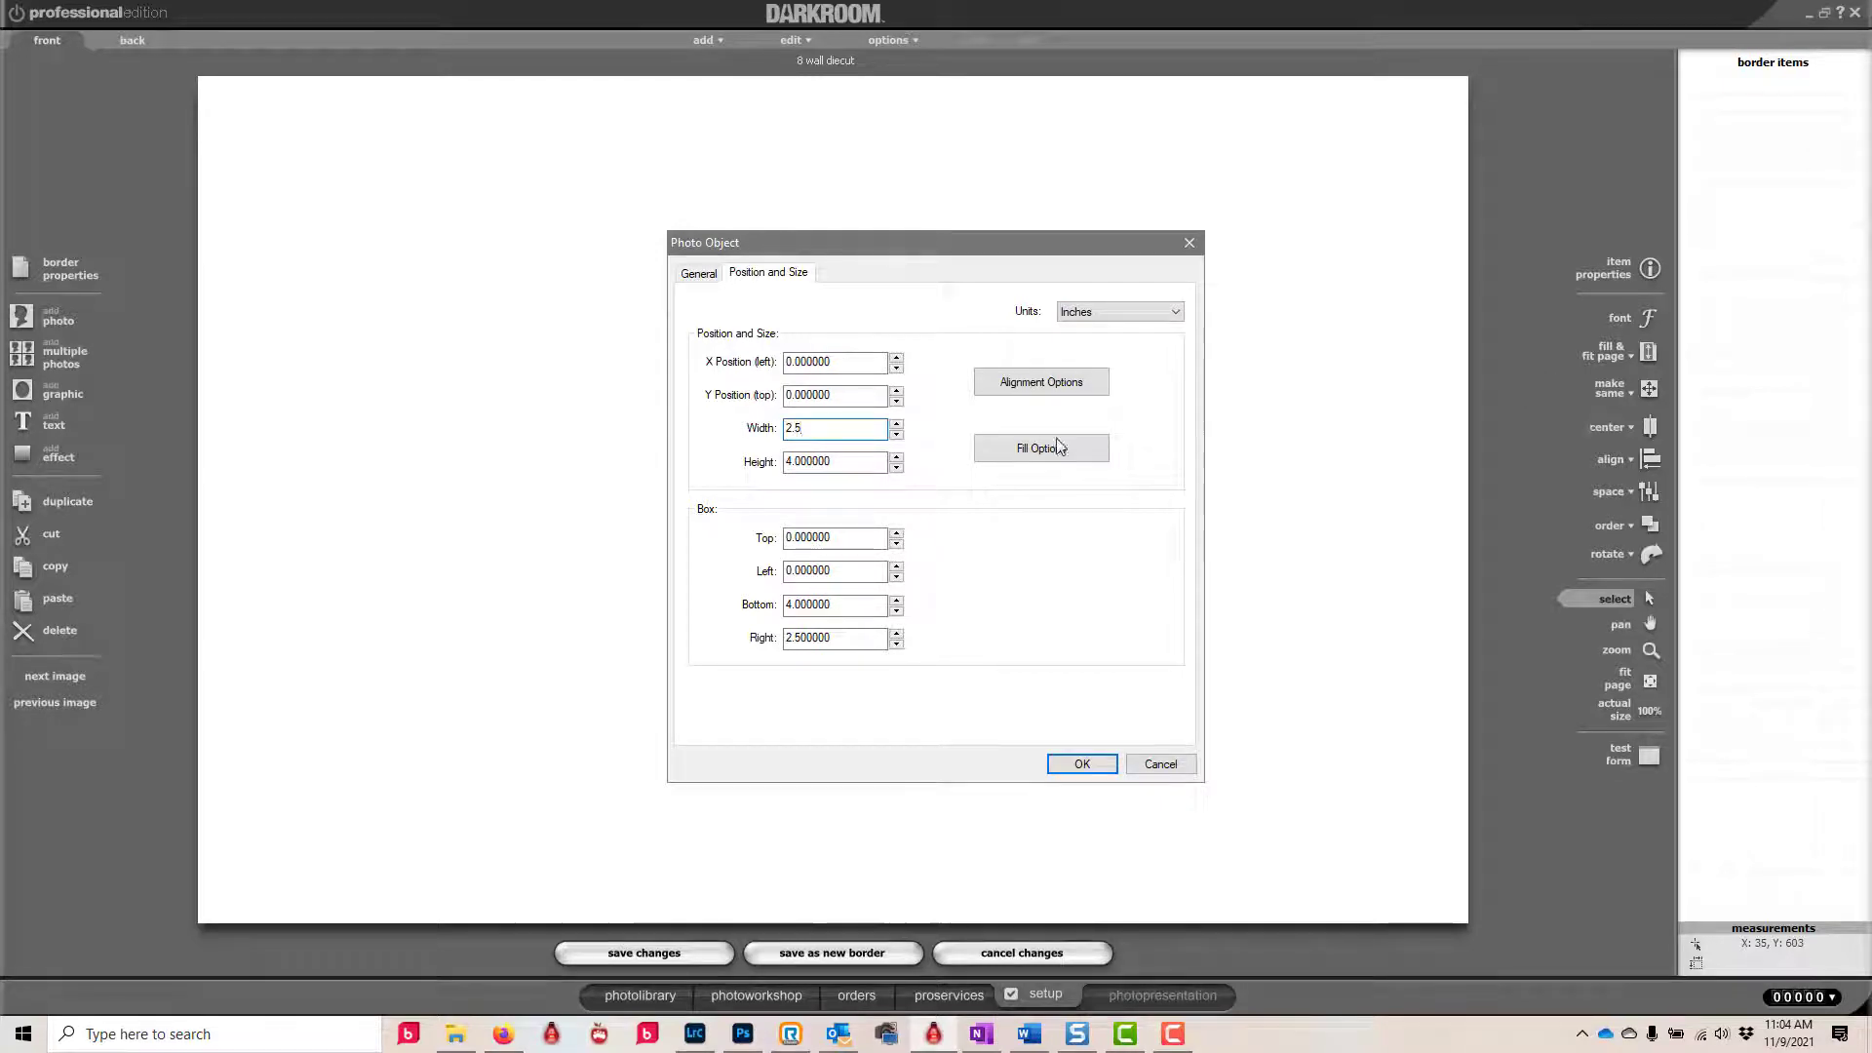
key(Tab)
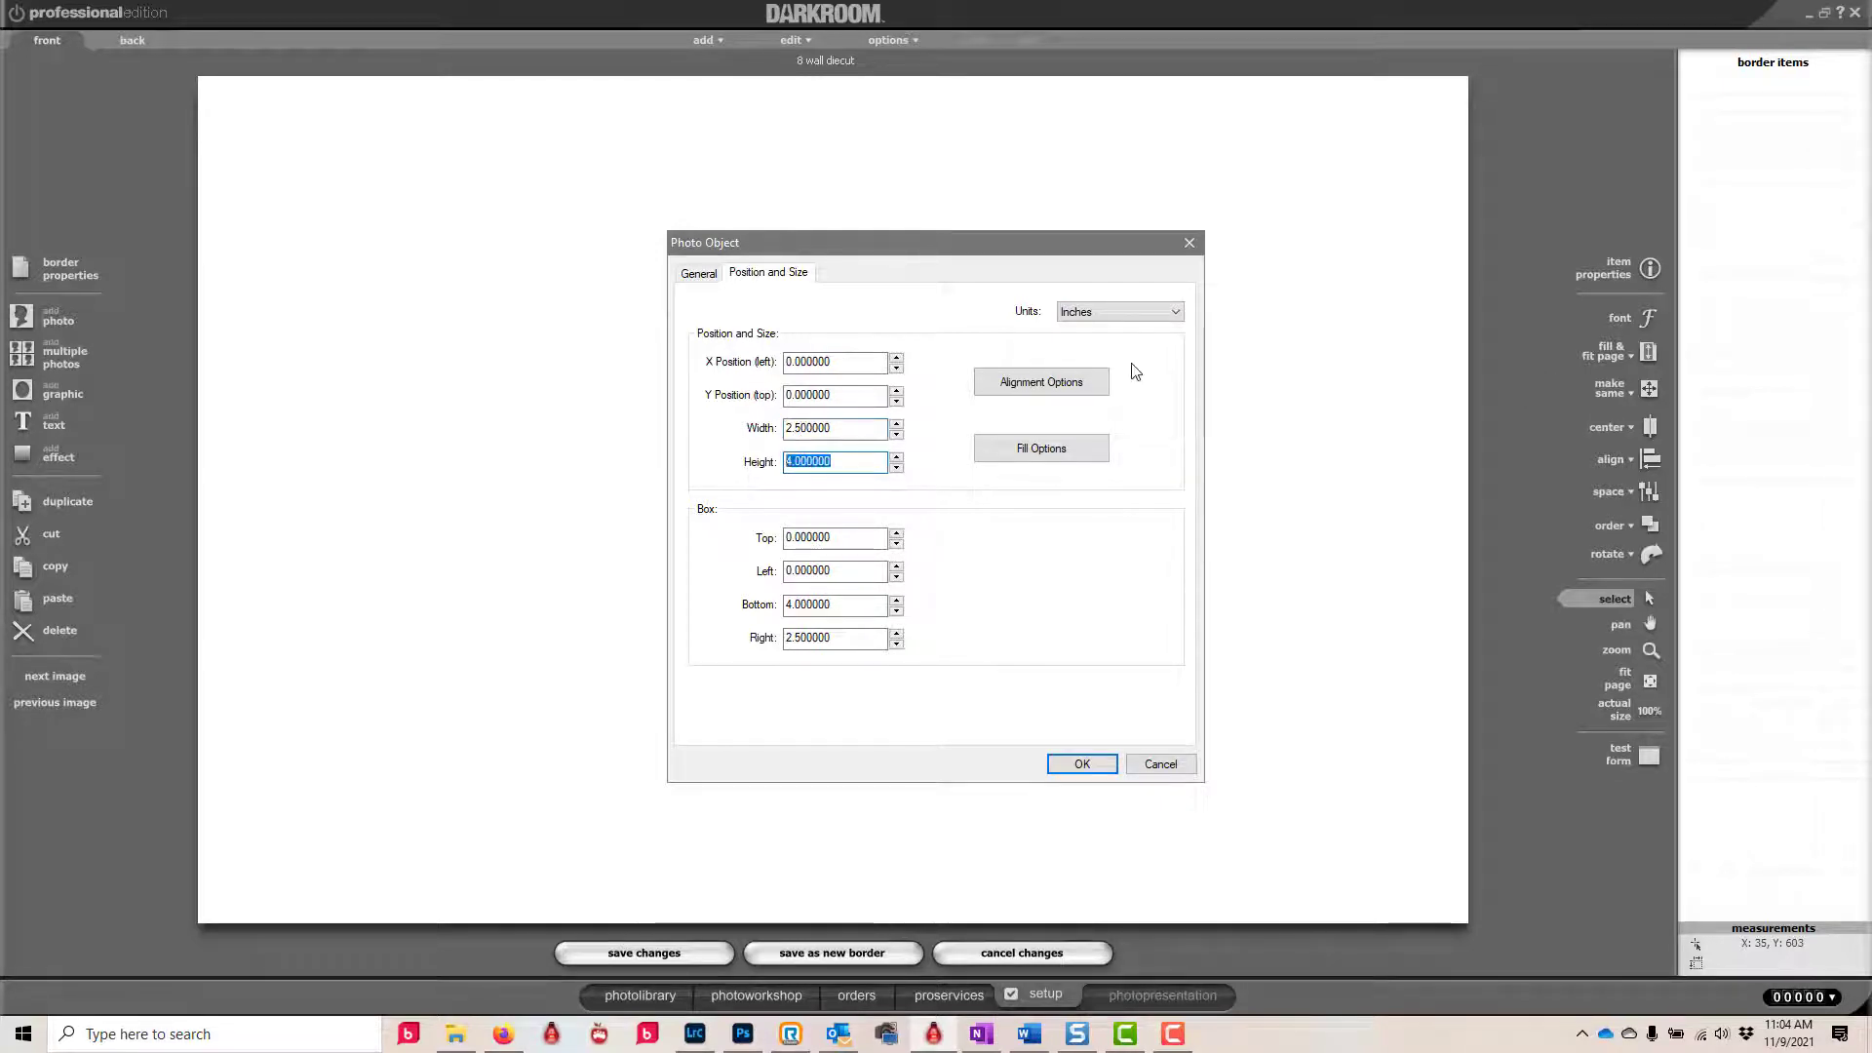
text(3.5)
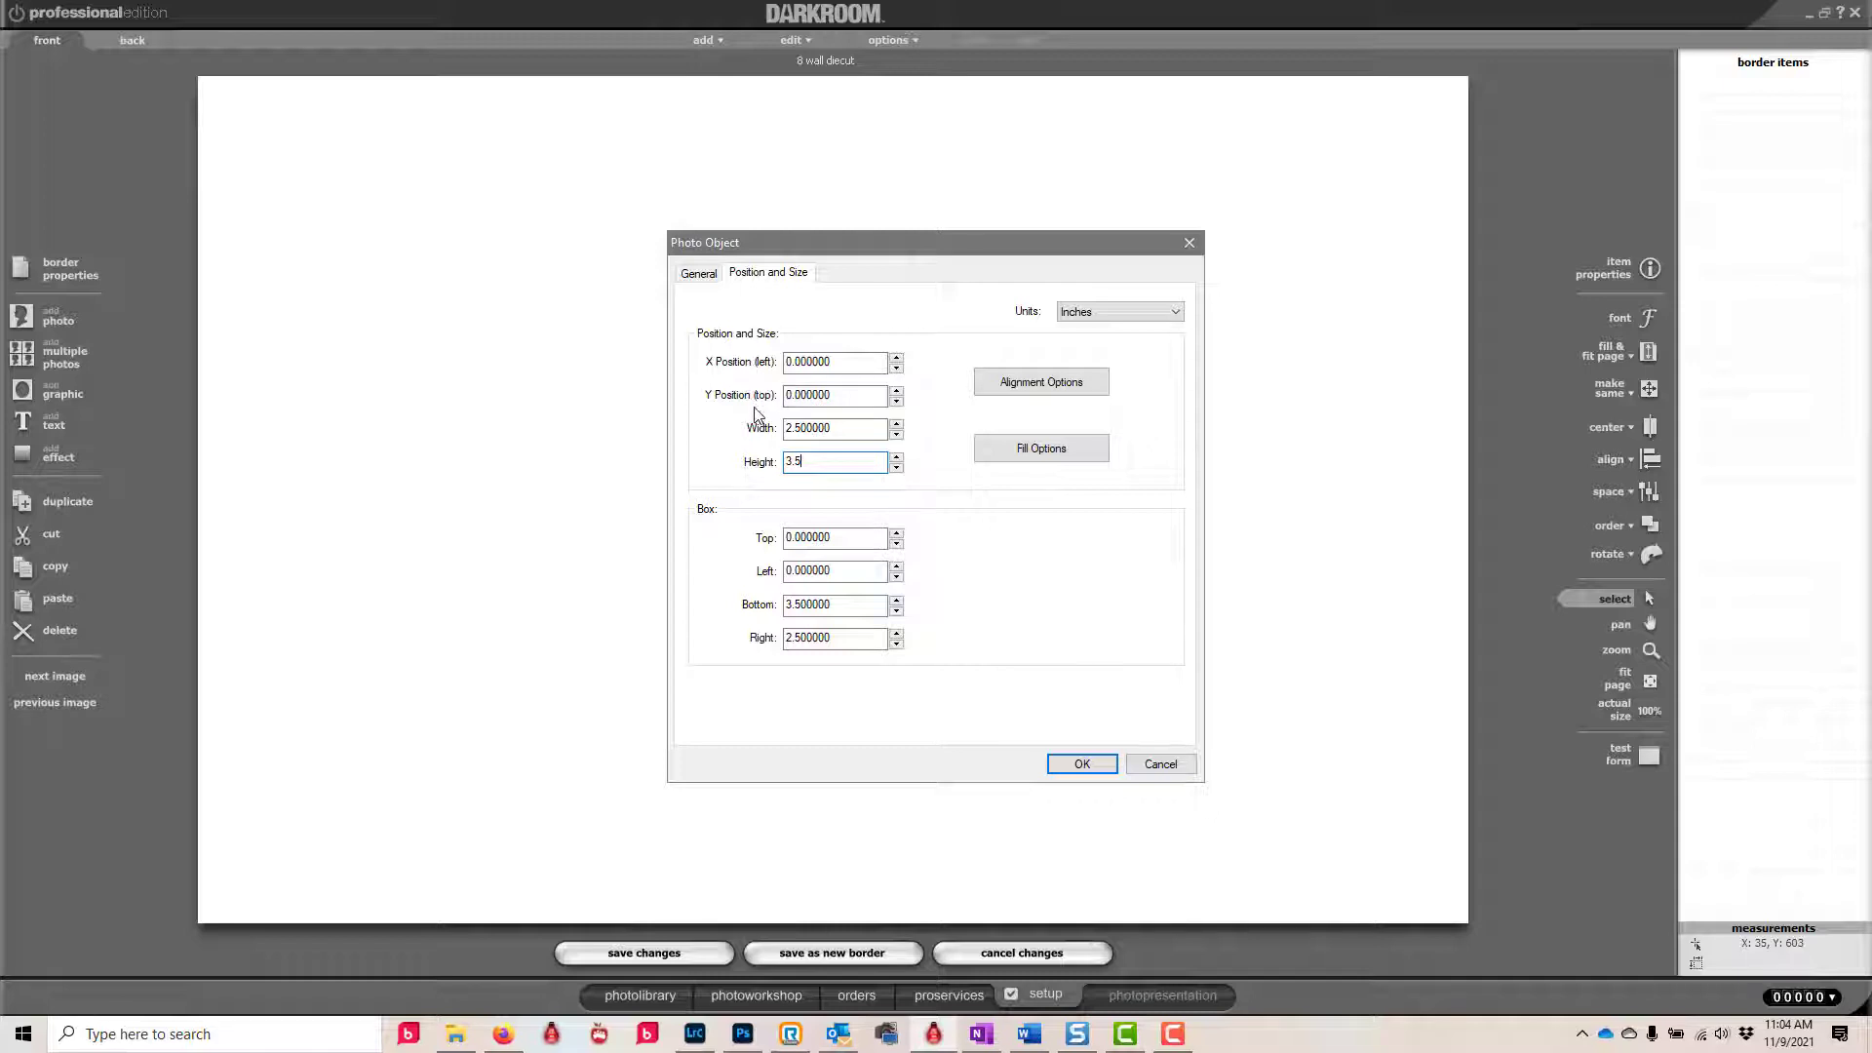
- Reduce the photo object to 2.48 inches wide by 3.48 inches high and place it on the page
drag(798, 427, 965, 446)
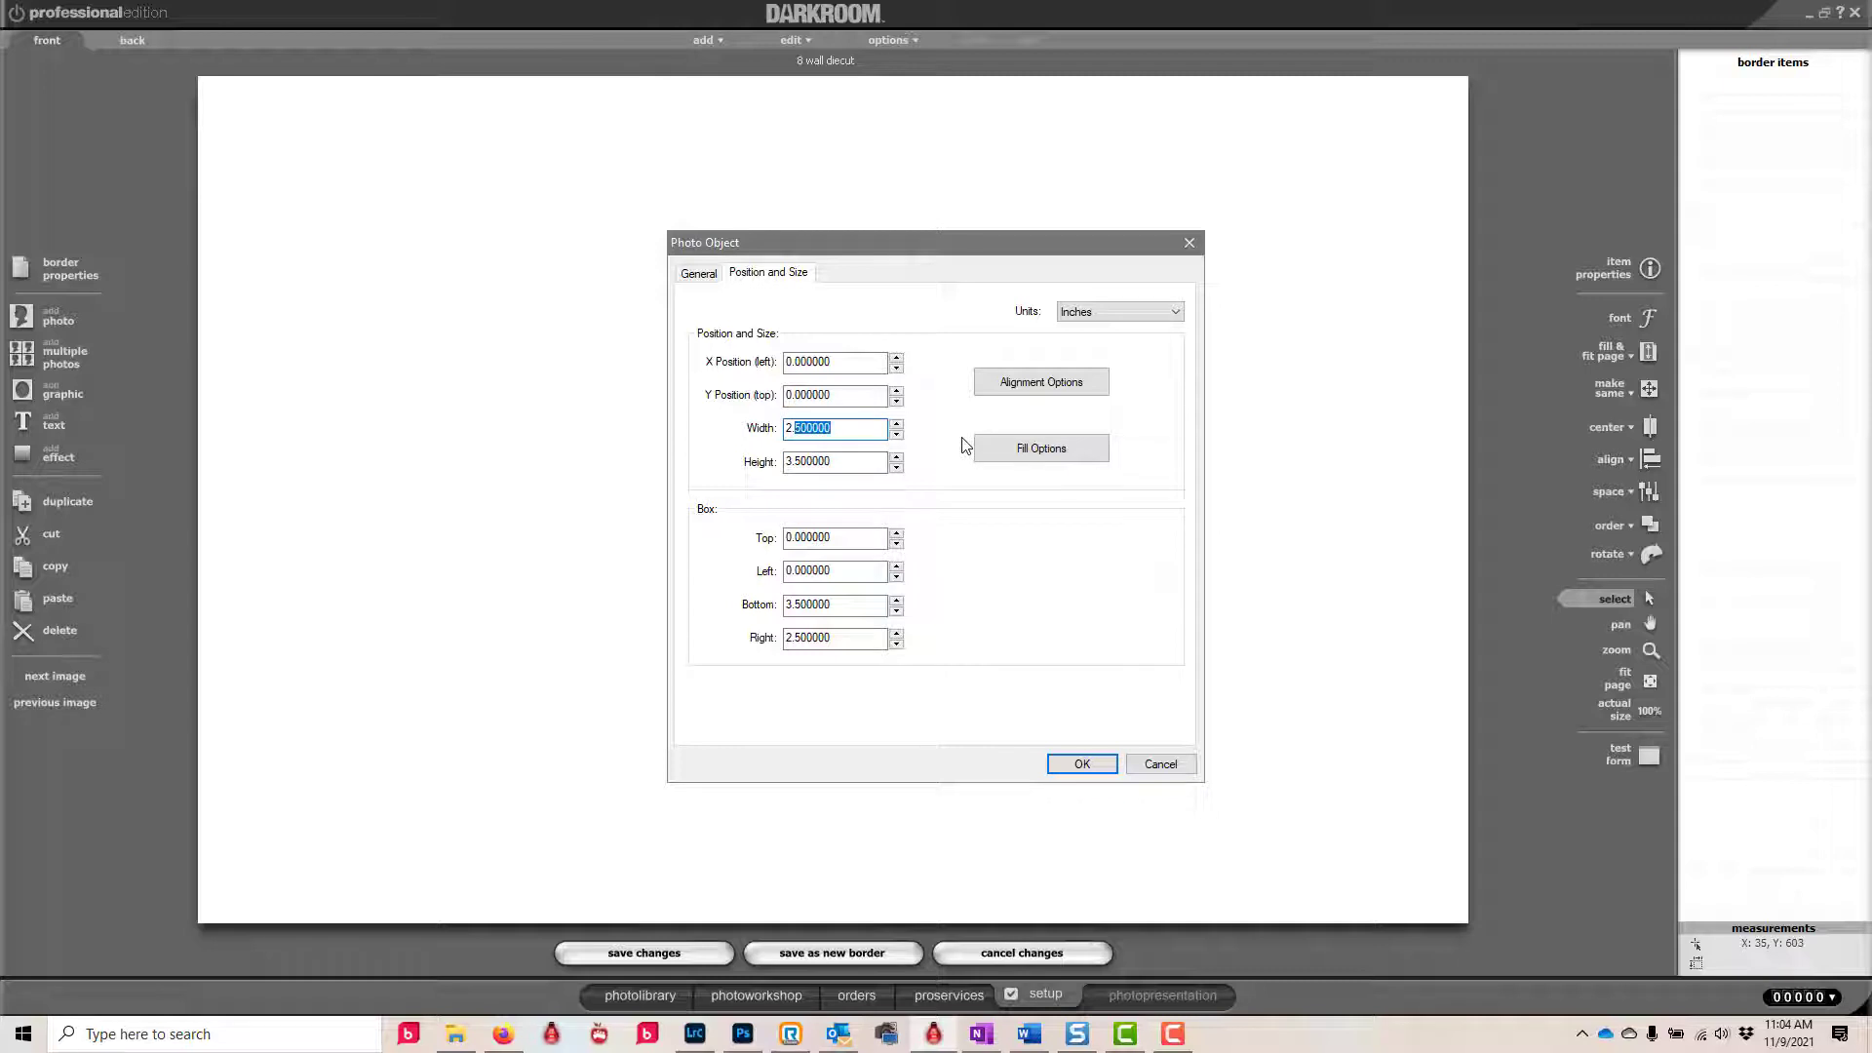
text(48)
drag(794, 461, 872, 462)
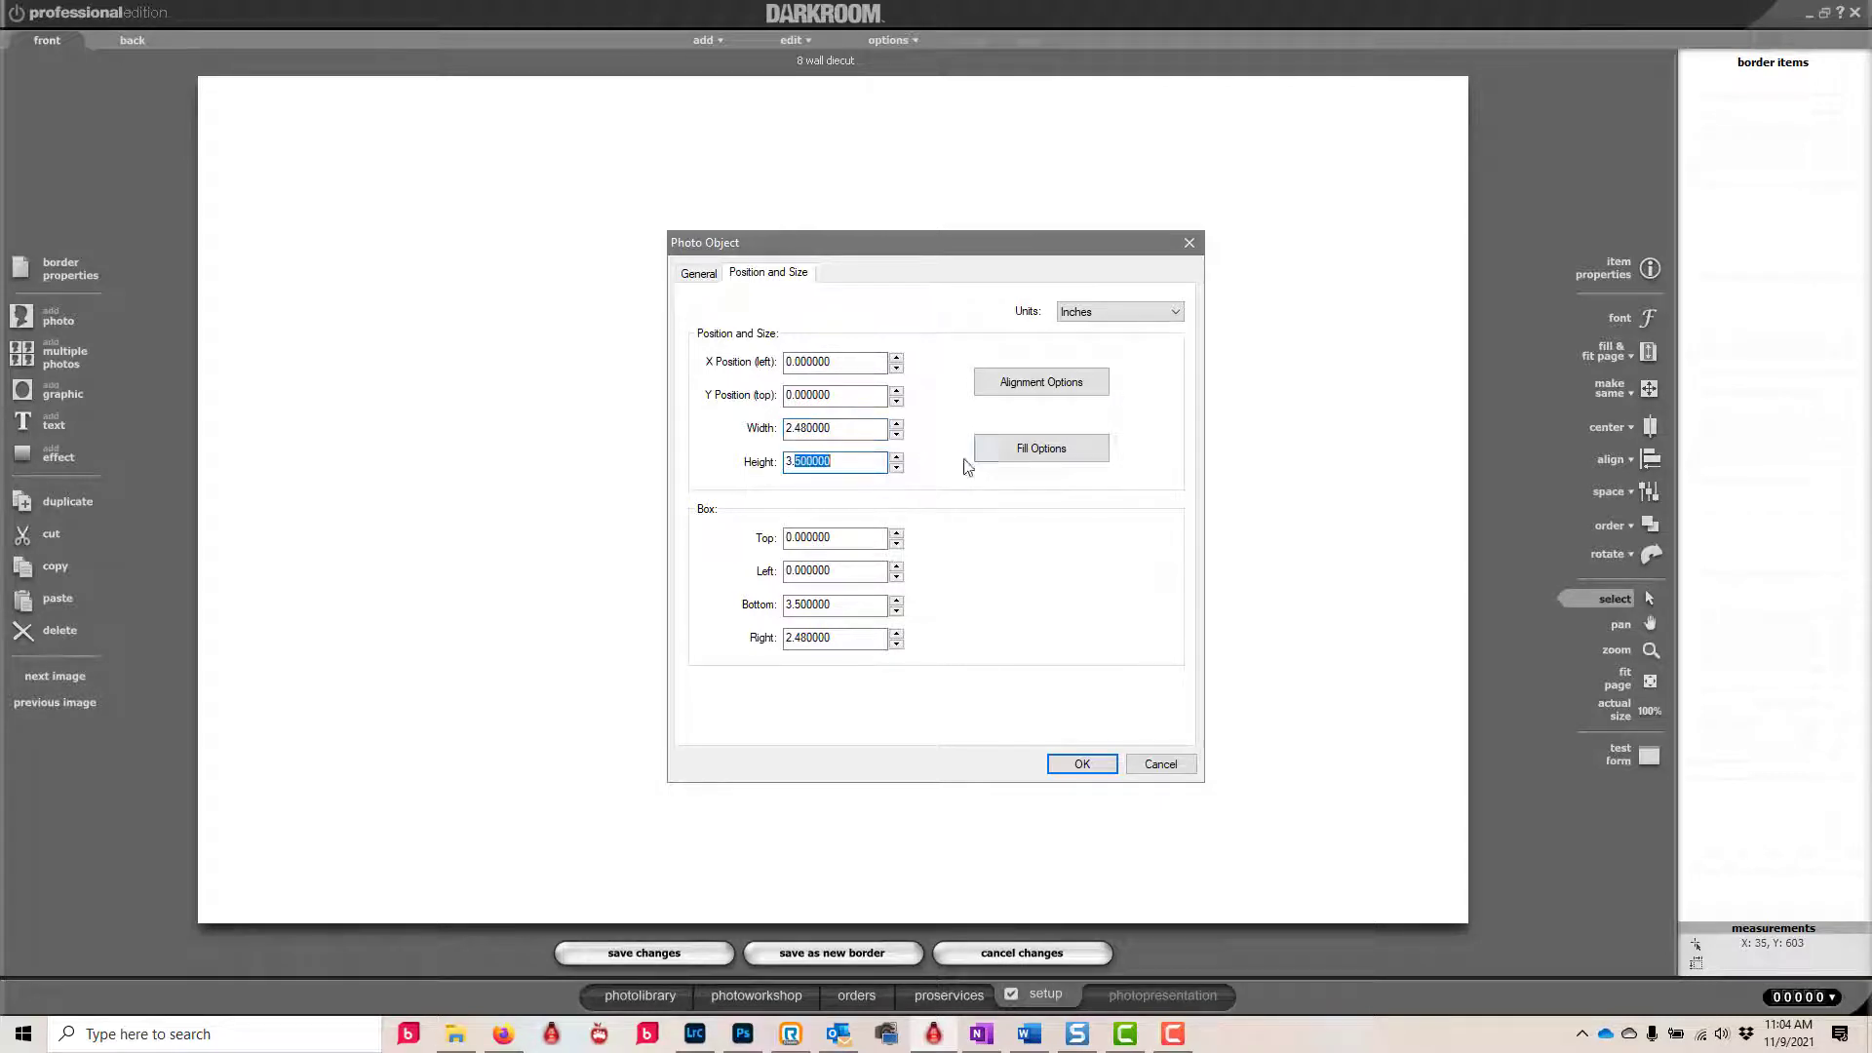
text(48)
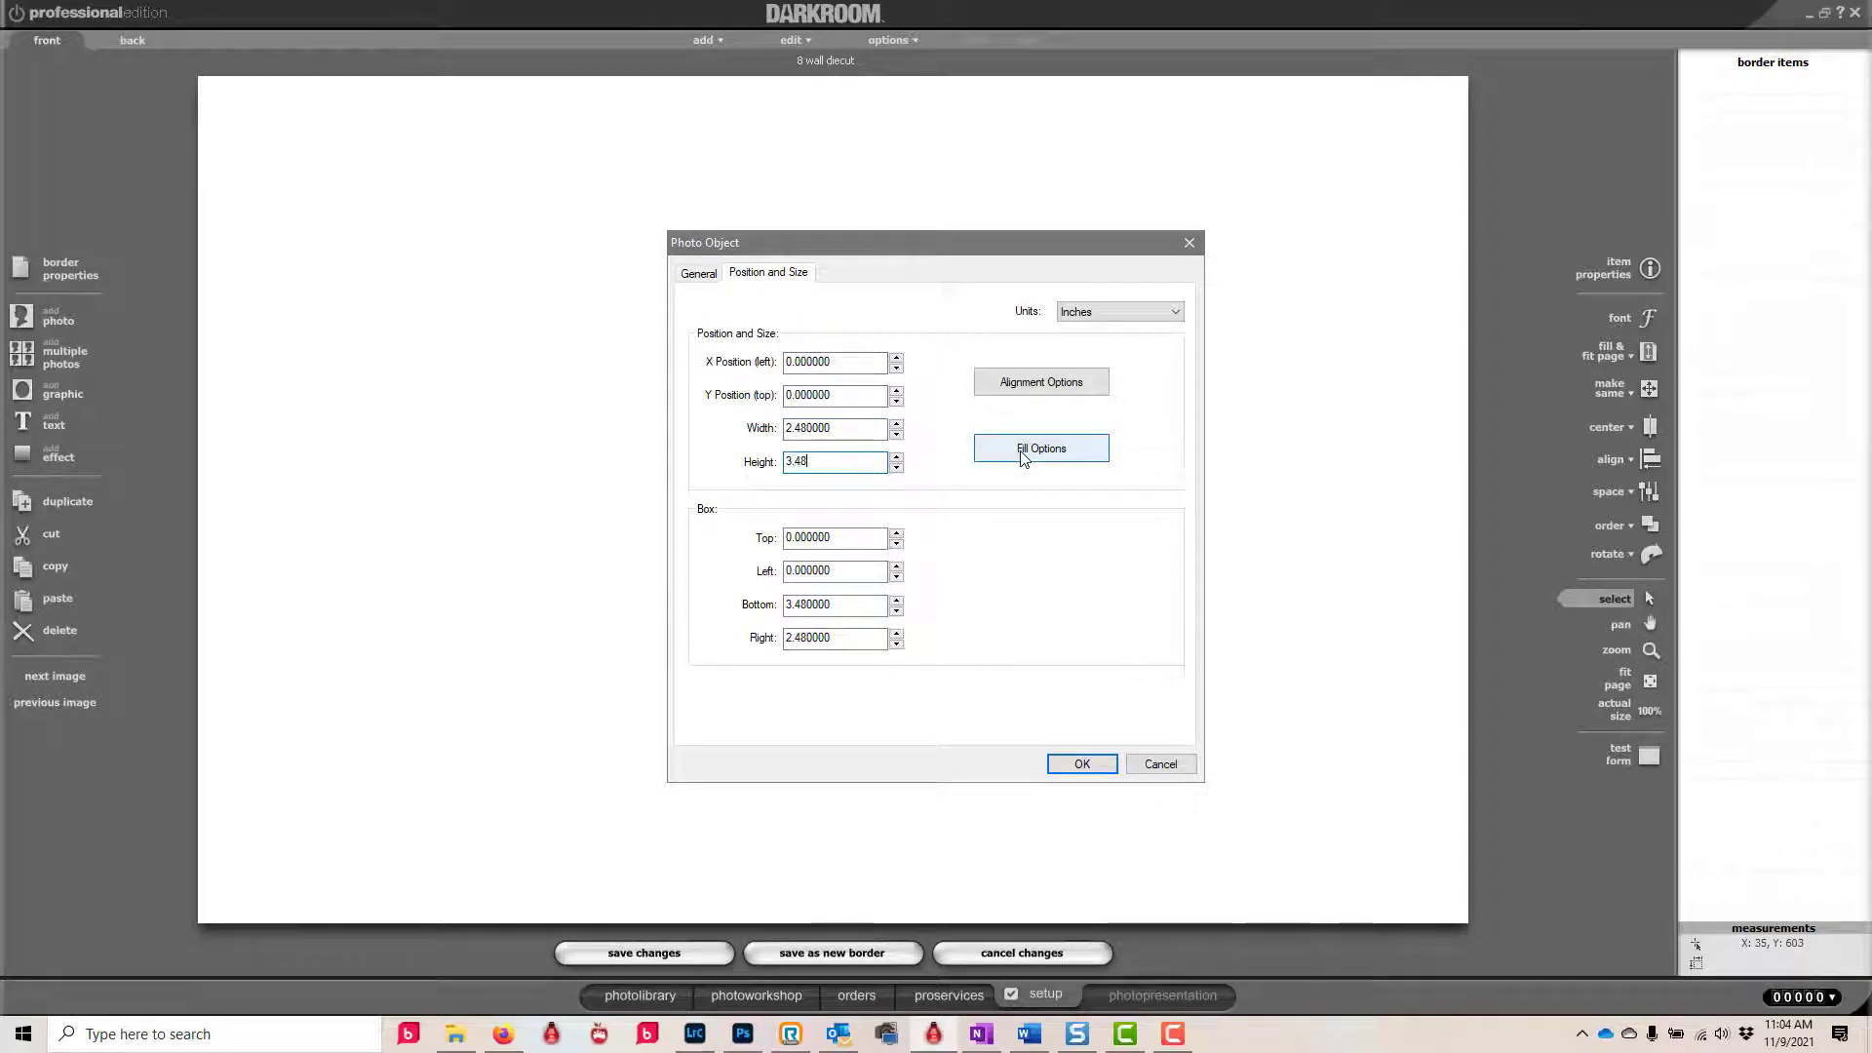
click(1082, 764)
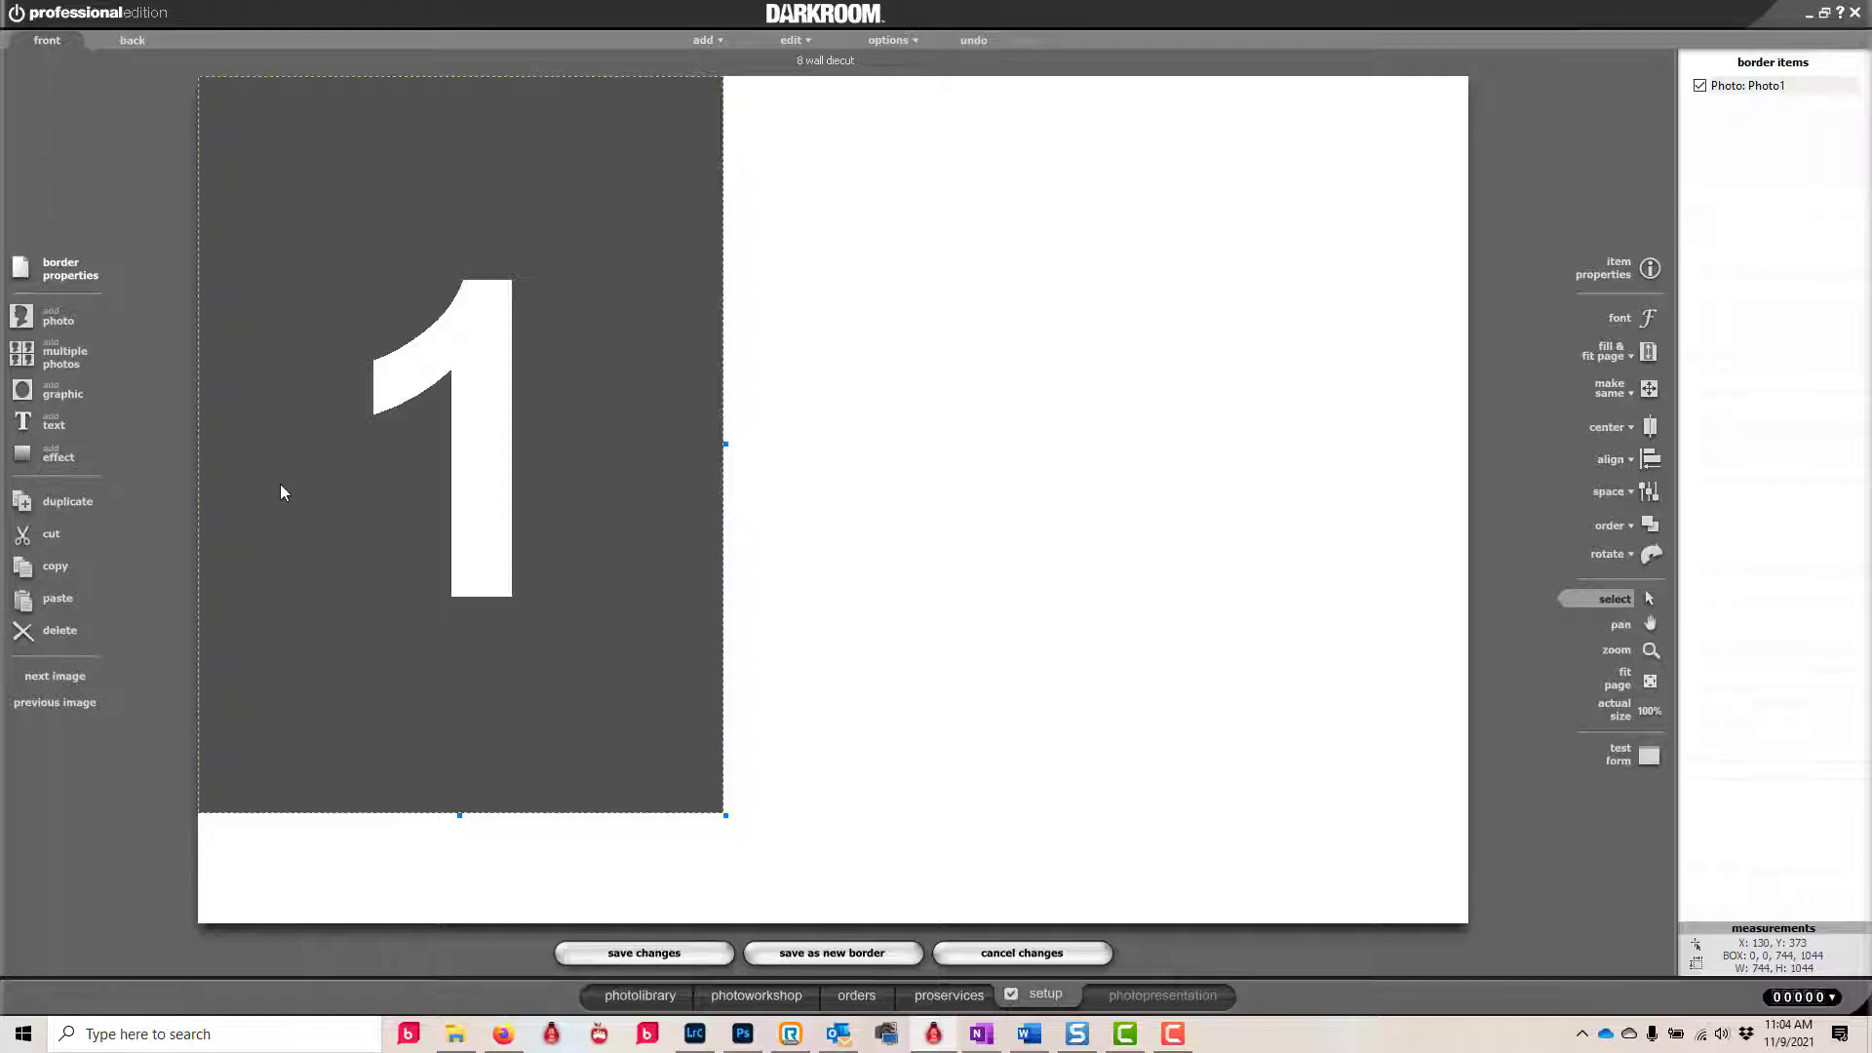
- Change the border template's page size to 8x10
click(69, 269)
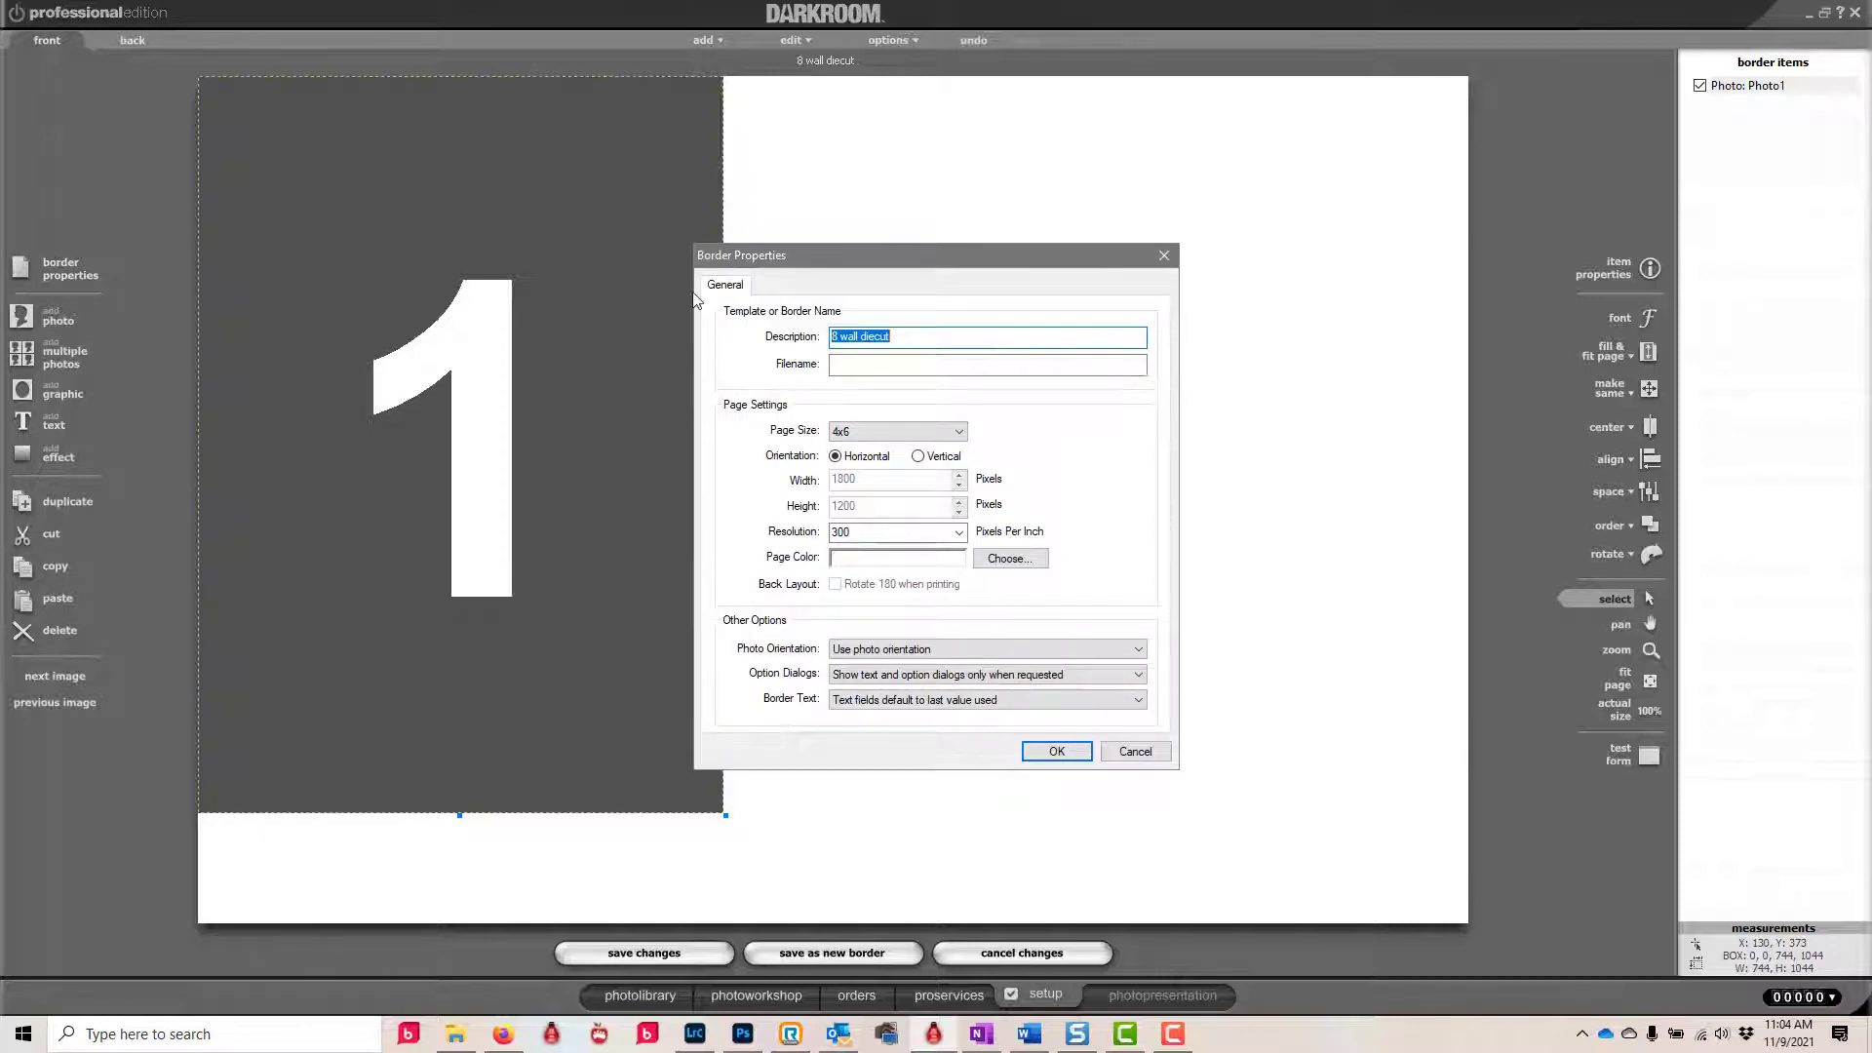
click(886, 430)
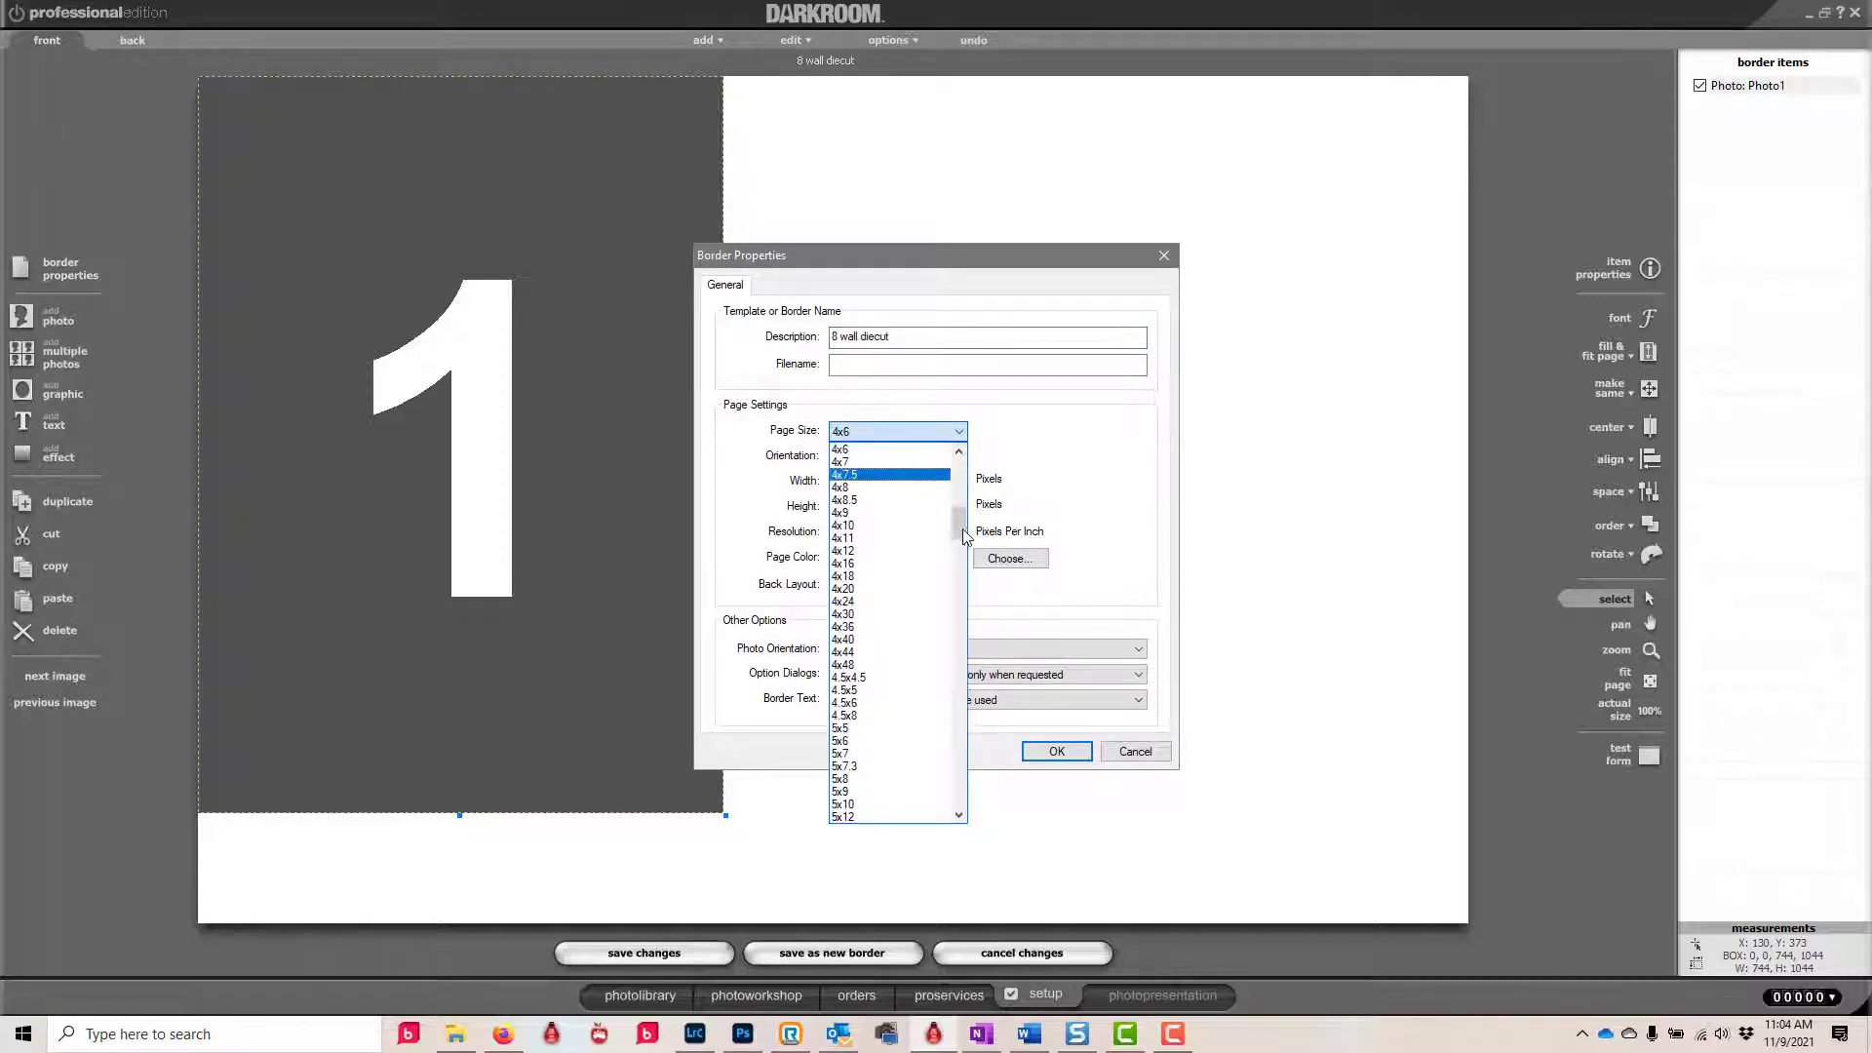
drag(963, 536, 962, 638)
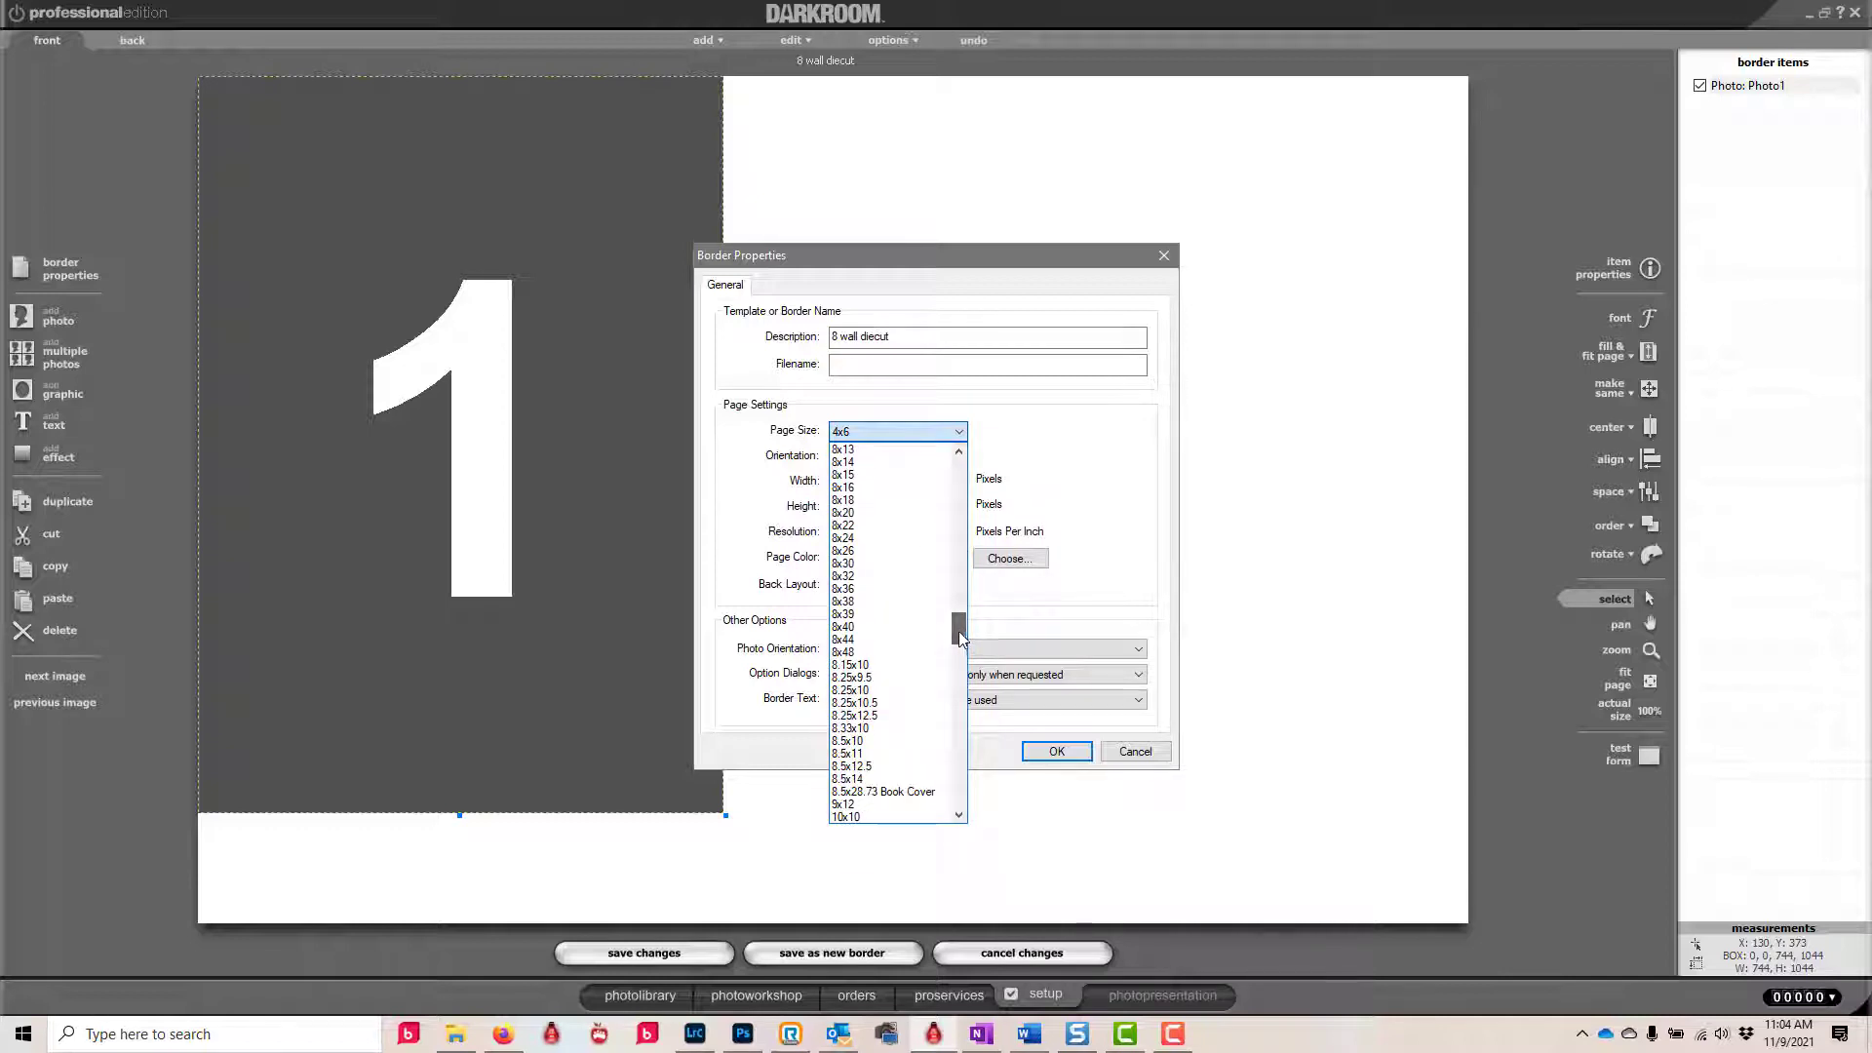
scroll(890, 526, up, 4)
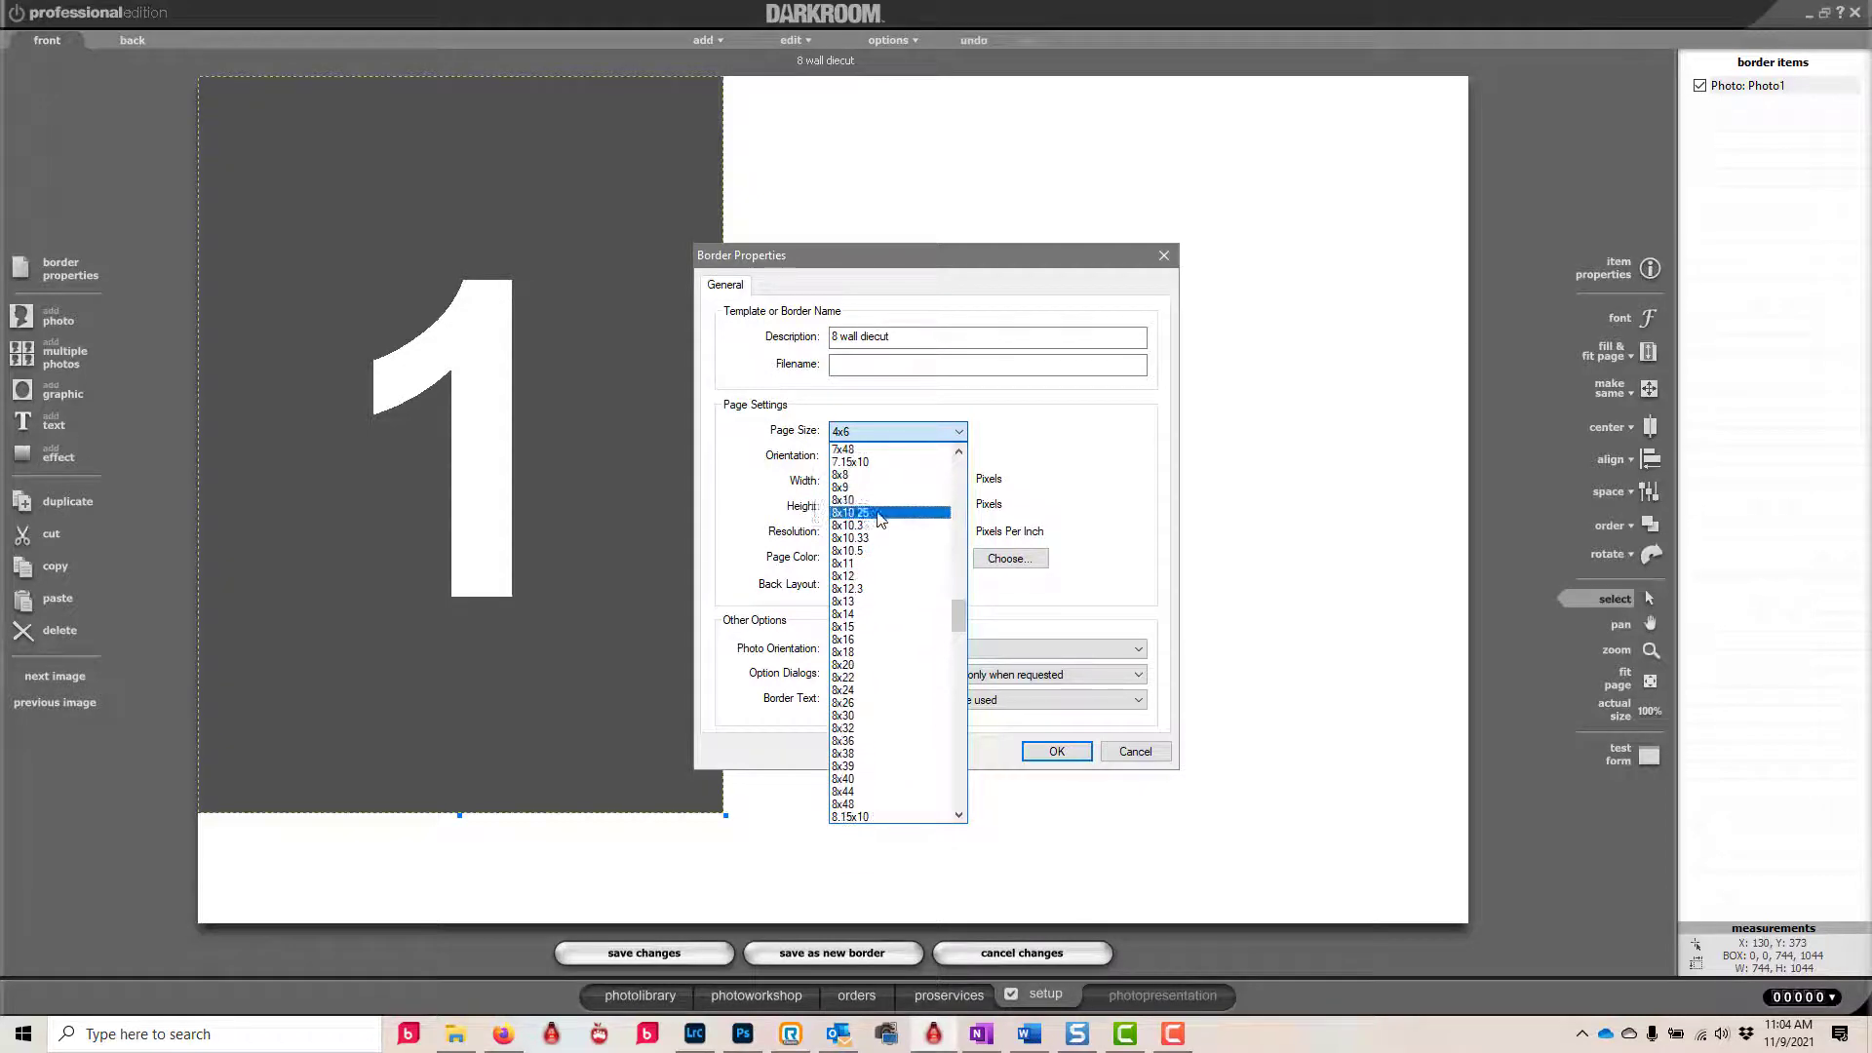
click(870, 500)
click(1060, 751)
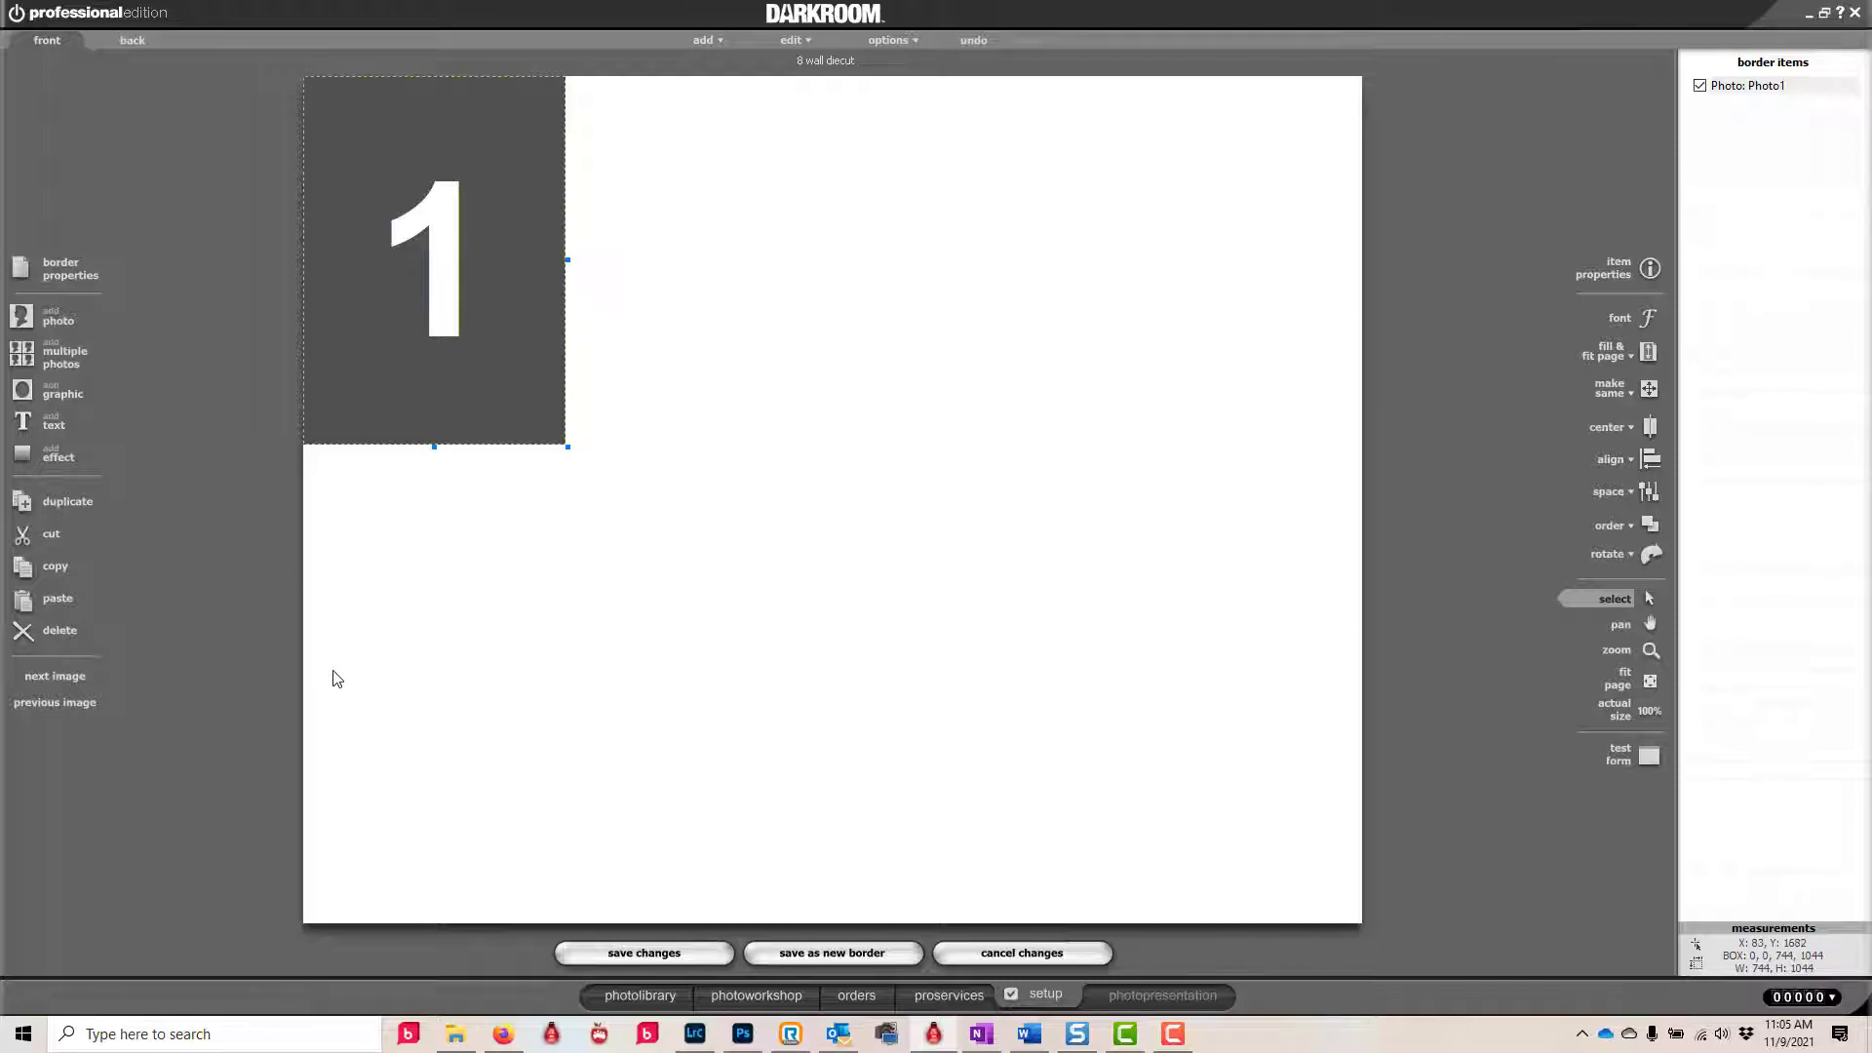
- Paste three copies of the photo, placing the first two side by side to the right of the original along the page's upper edge
key(ctrl+v)
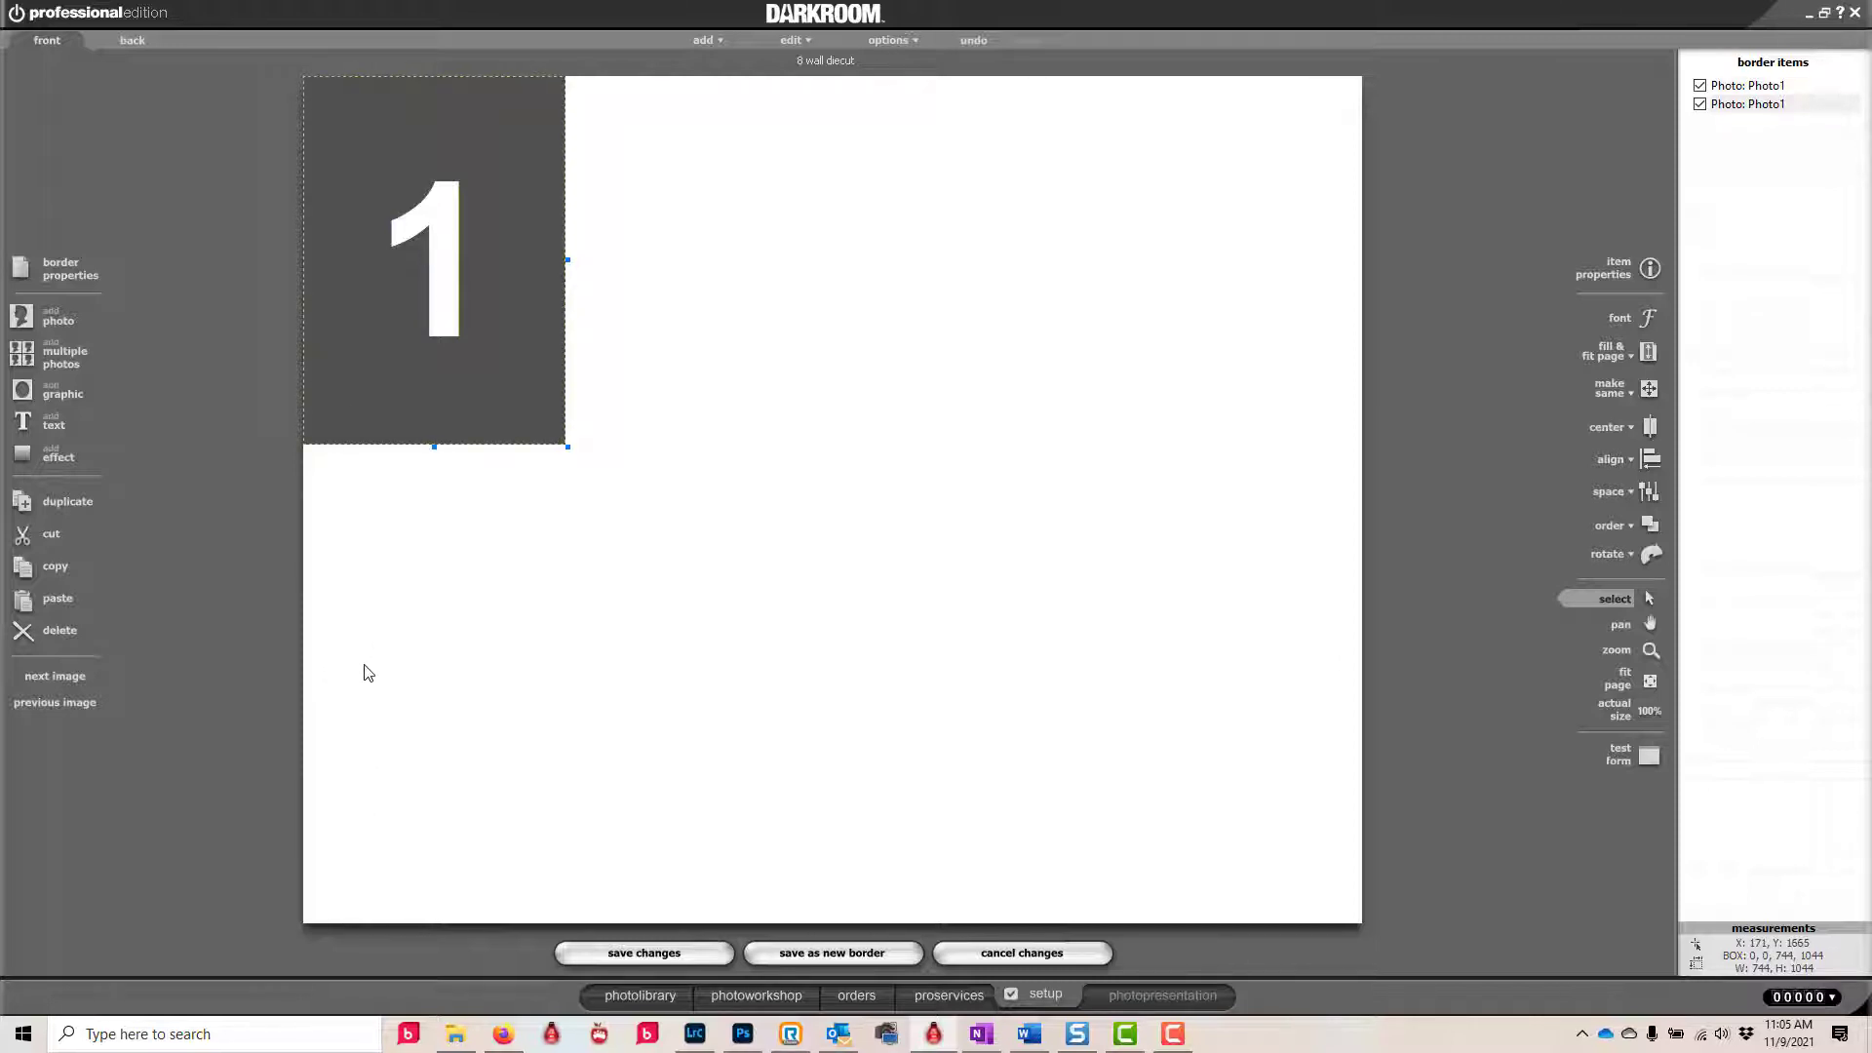
click(650, 356)
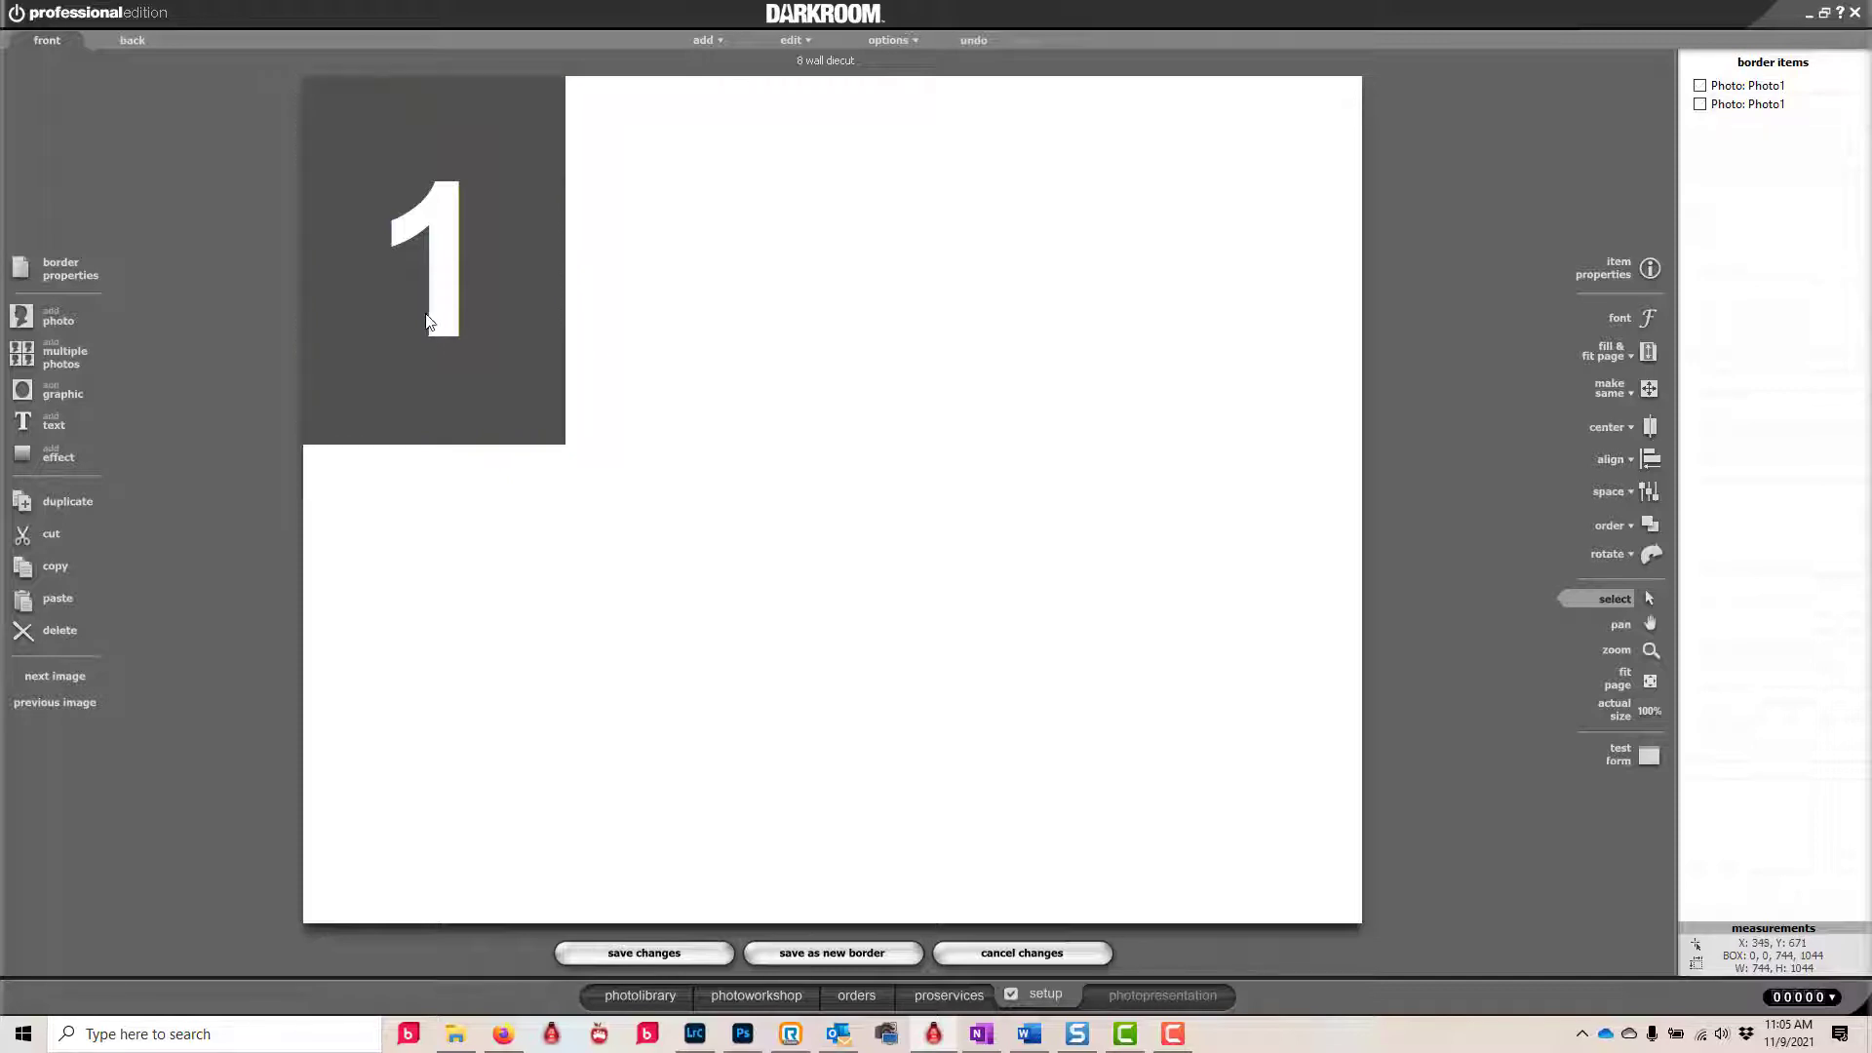
drag(427, 322, 691, 323)
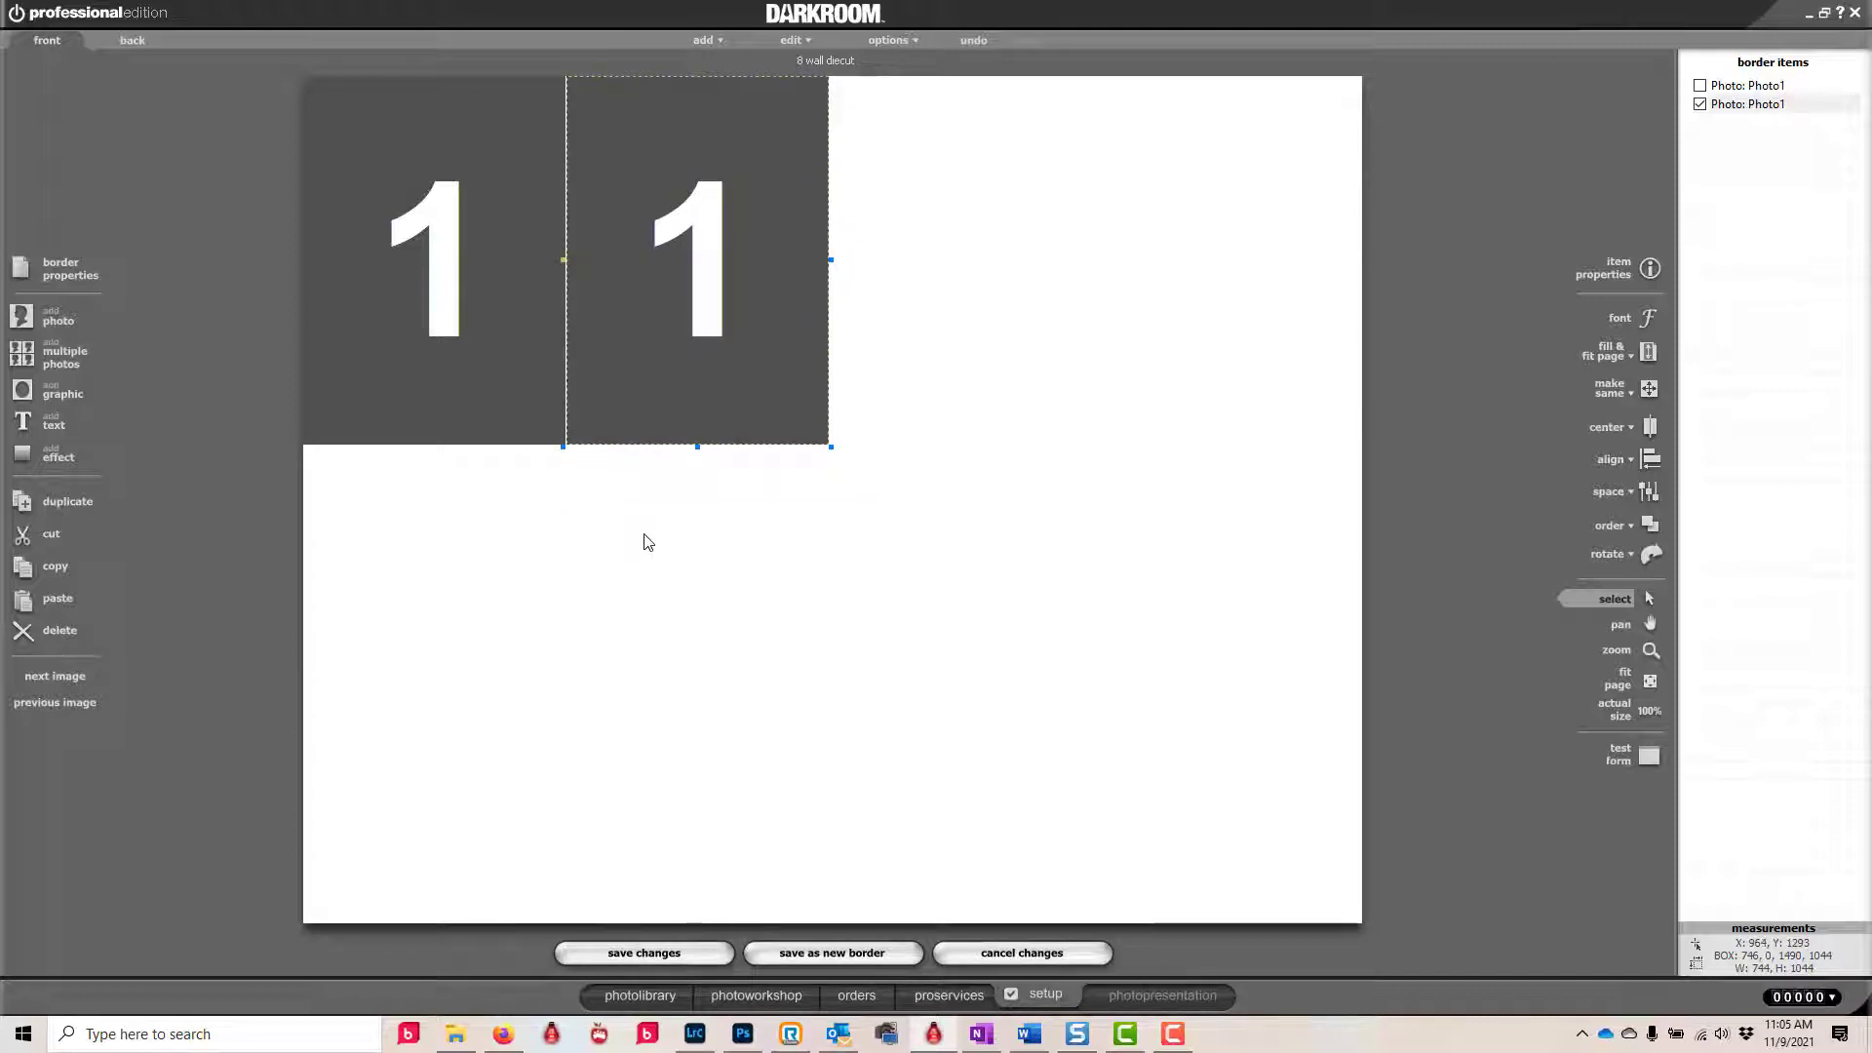
key(ctrl+v)
drag(781, 348, 997, 335)
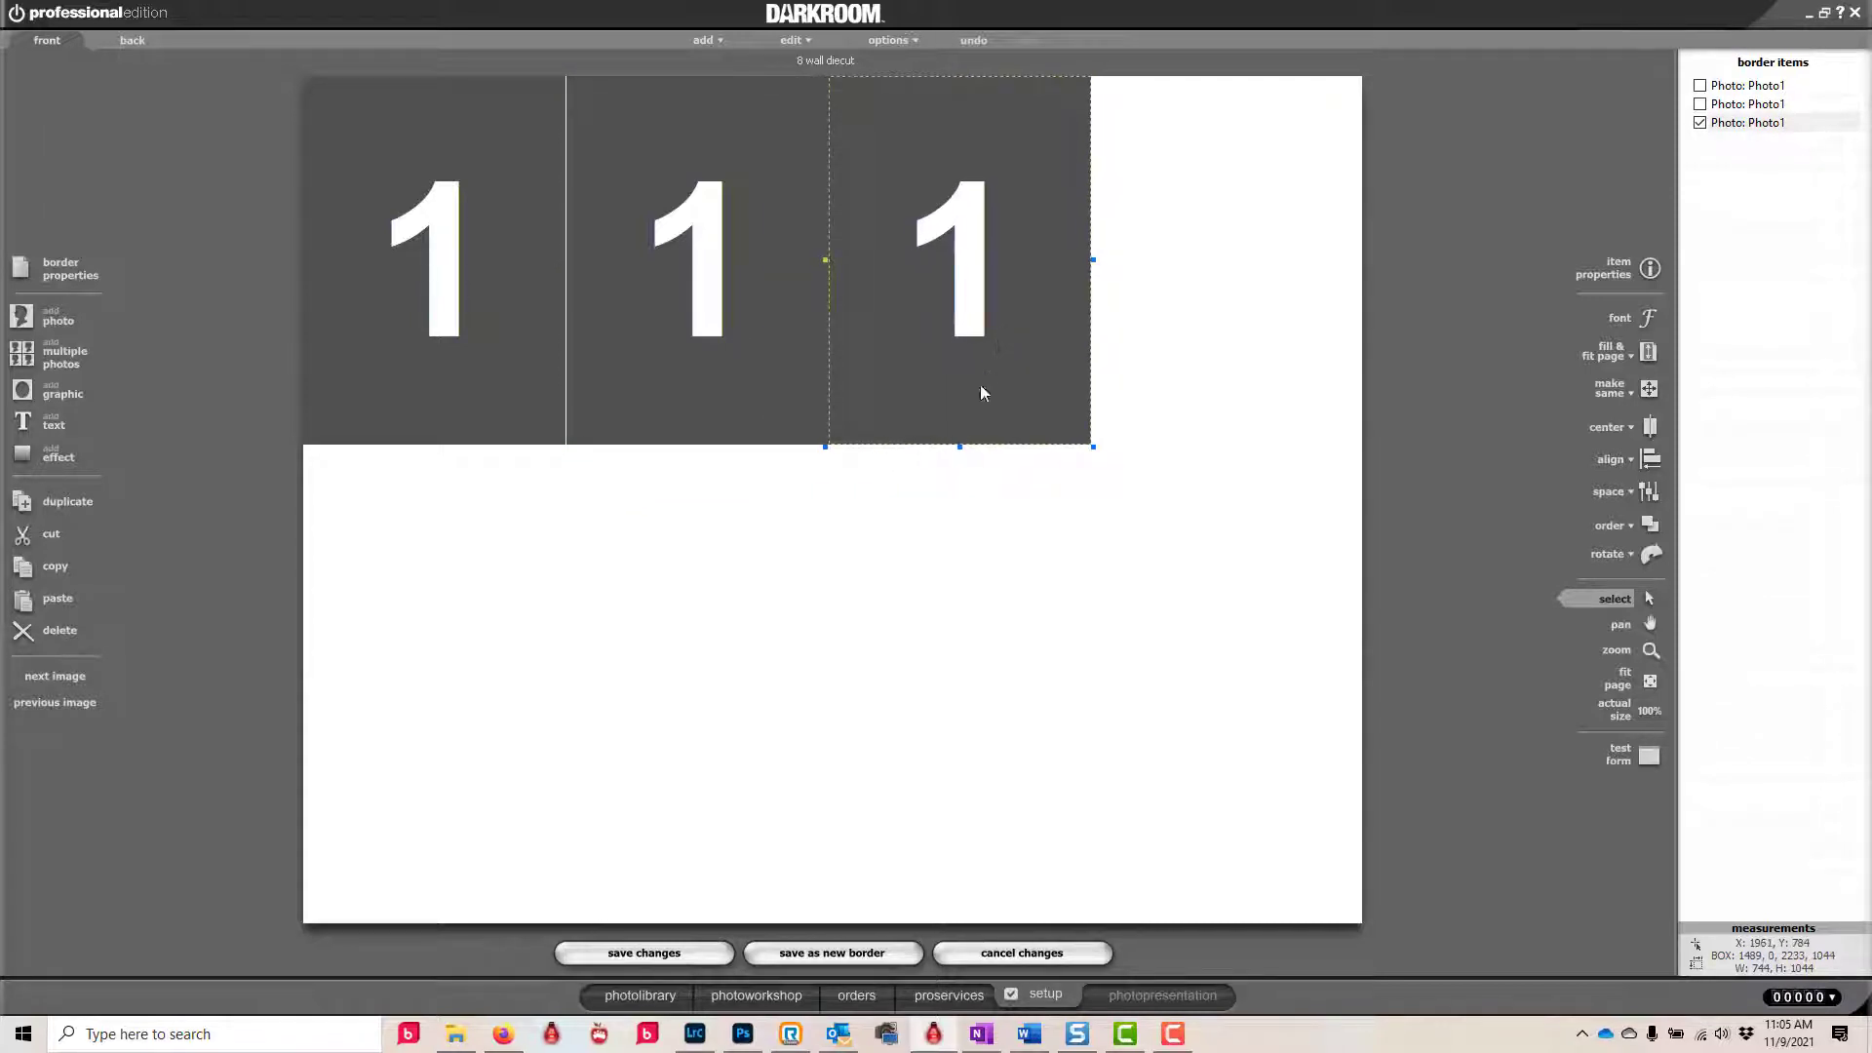
key(ctrl+v)
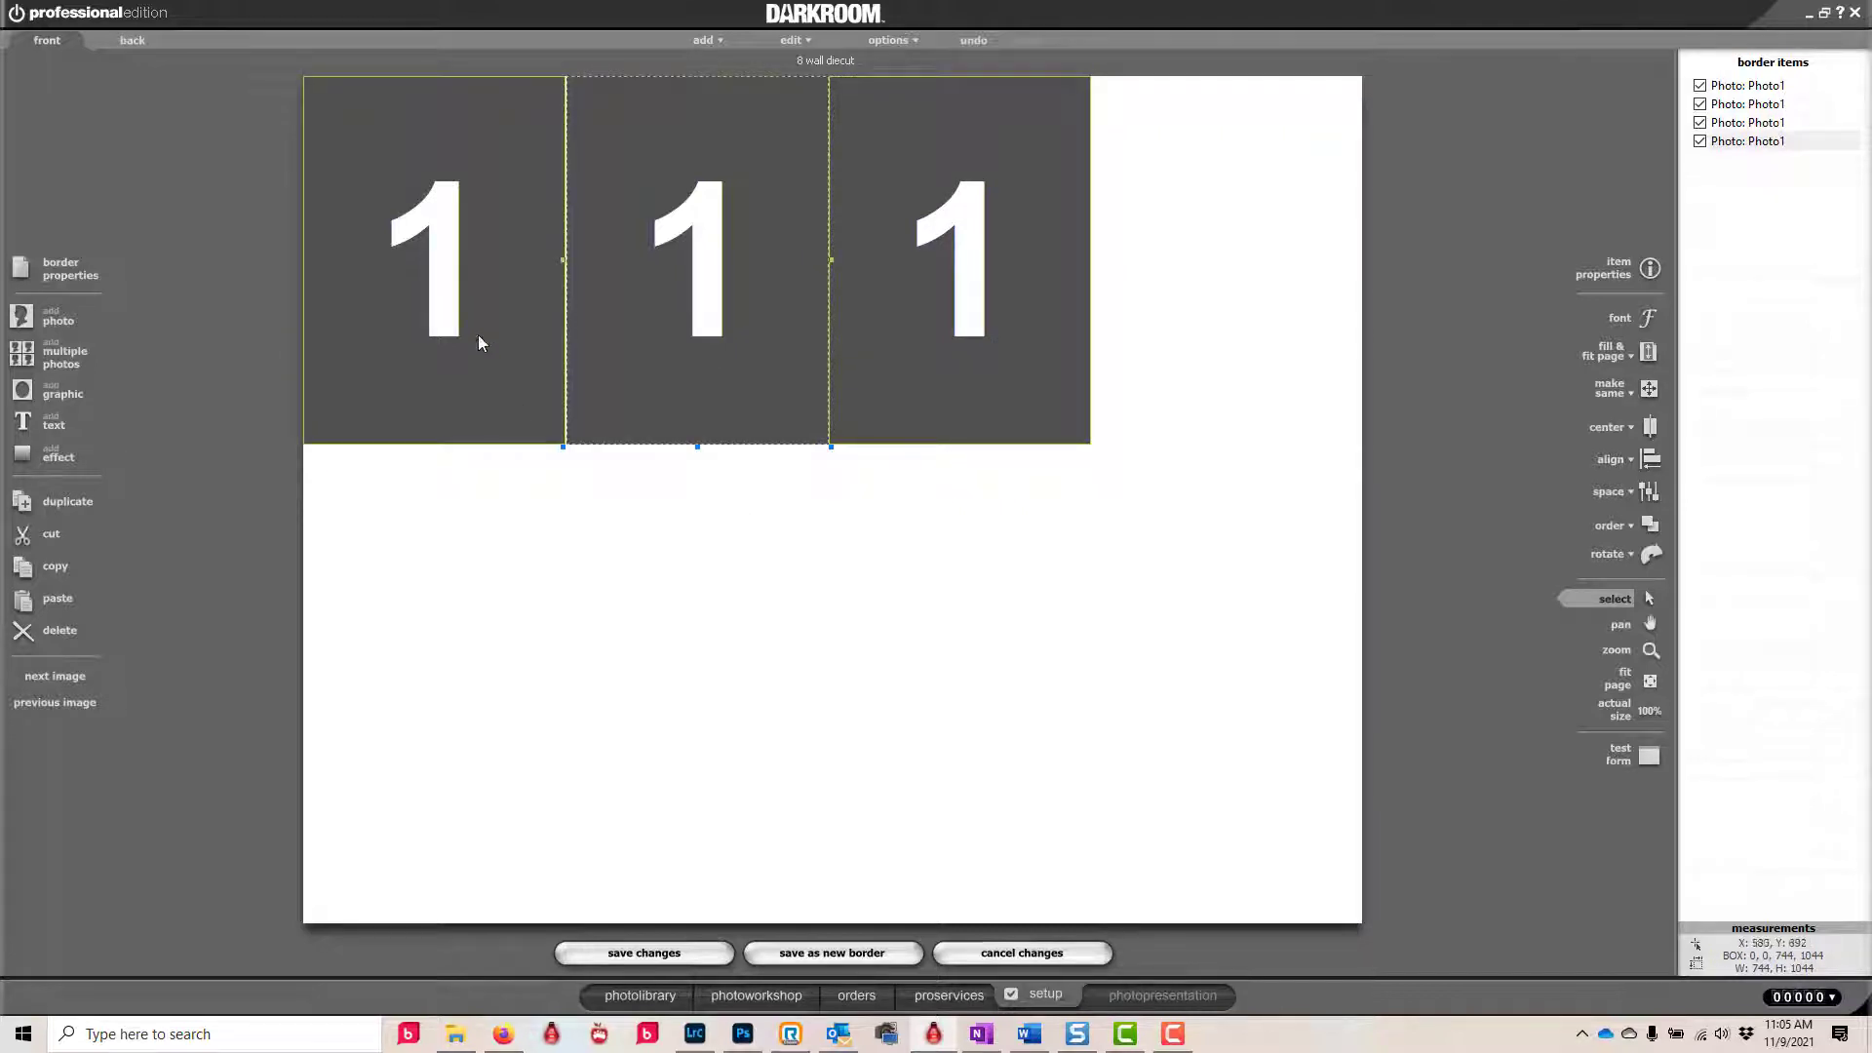
drag(425, 329, 1208, 406)
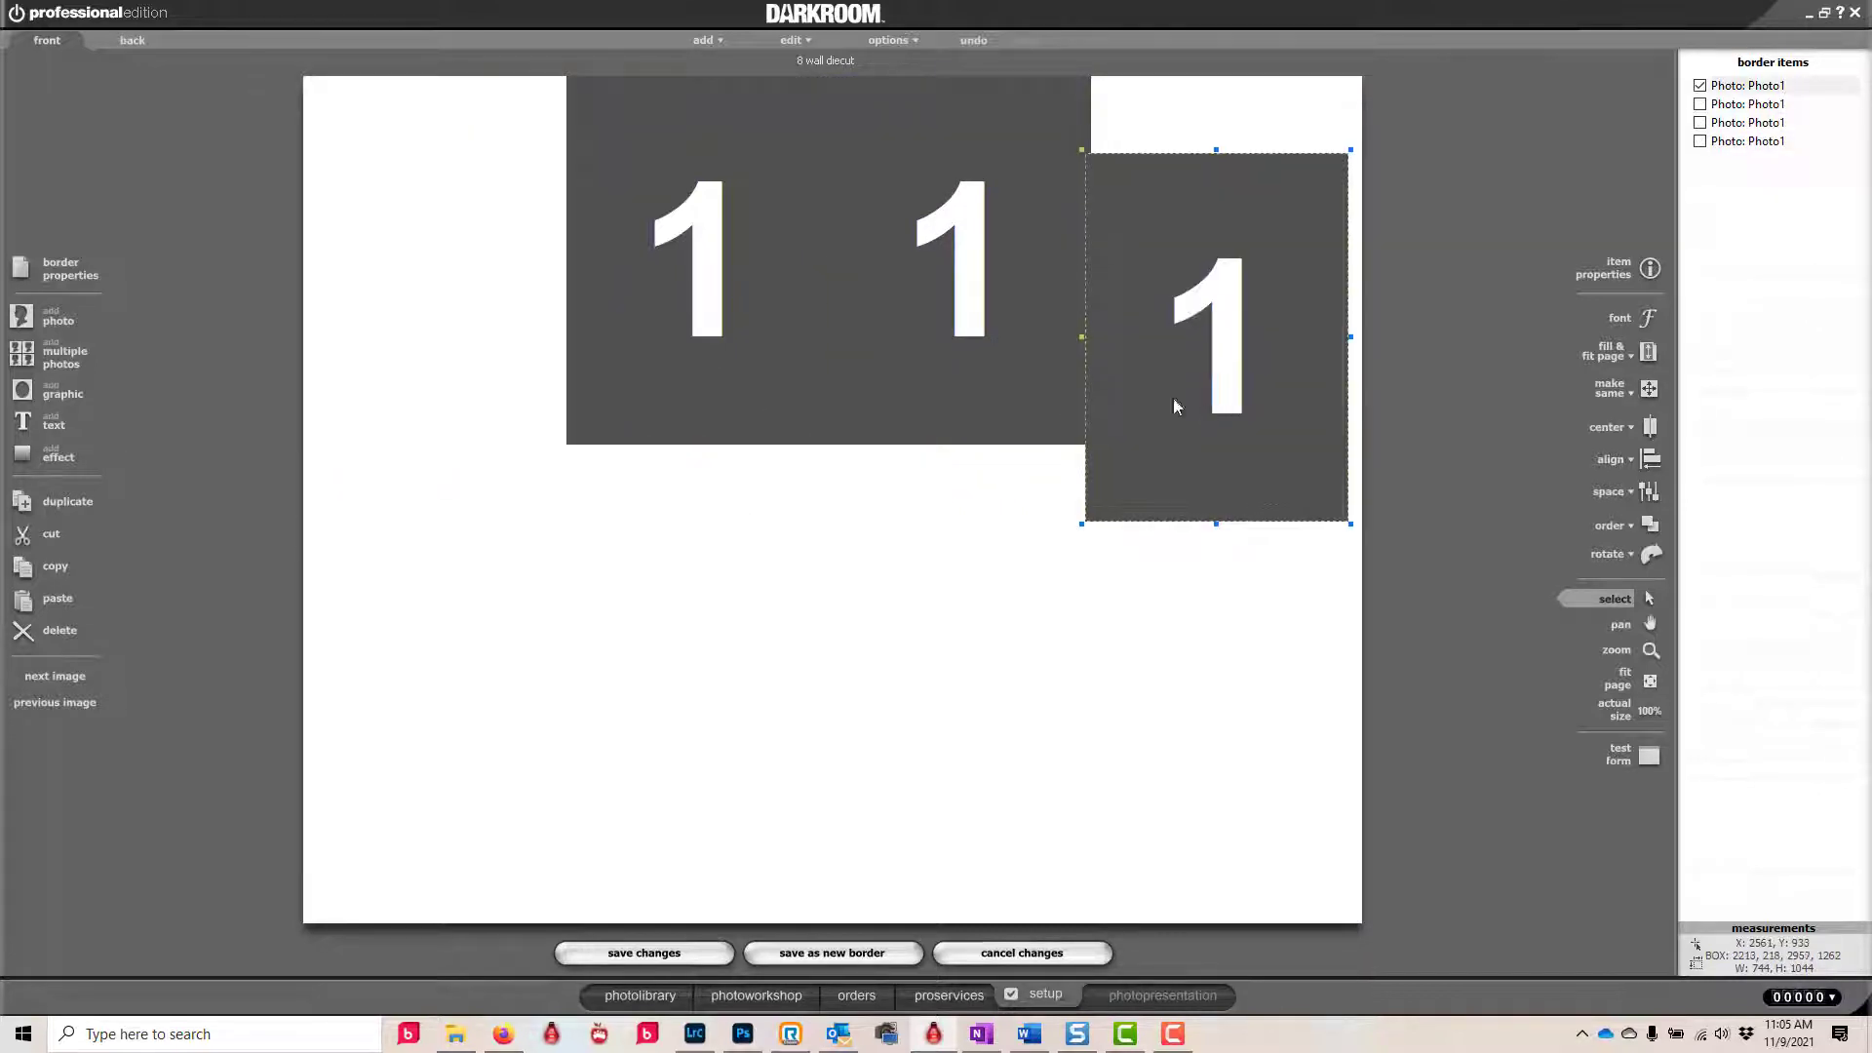
key(ctrl+z)
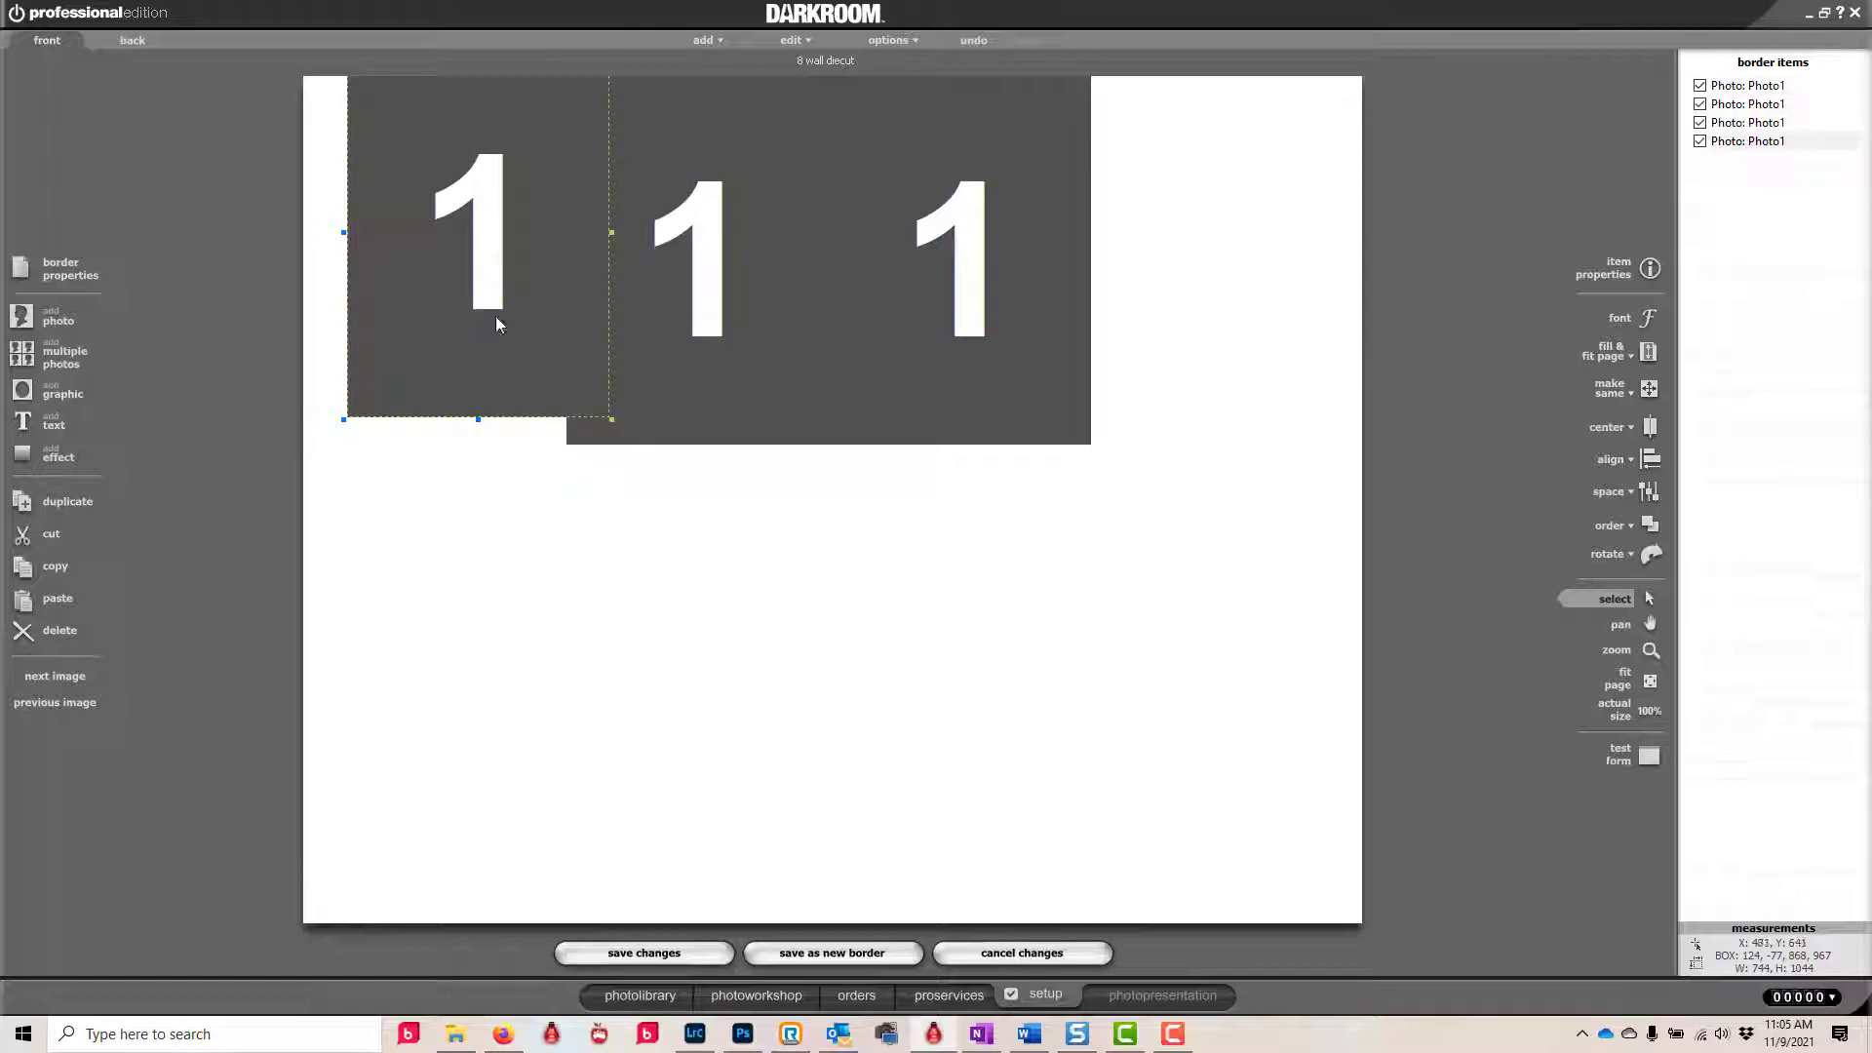
key(ctrl+z)
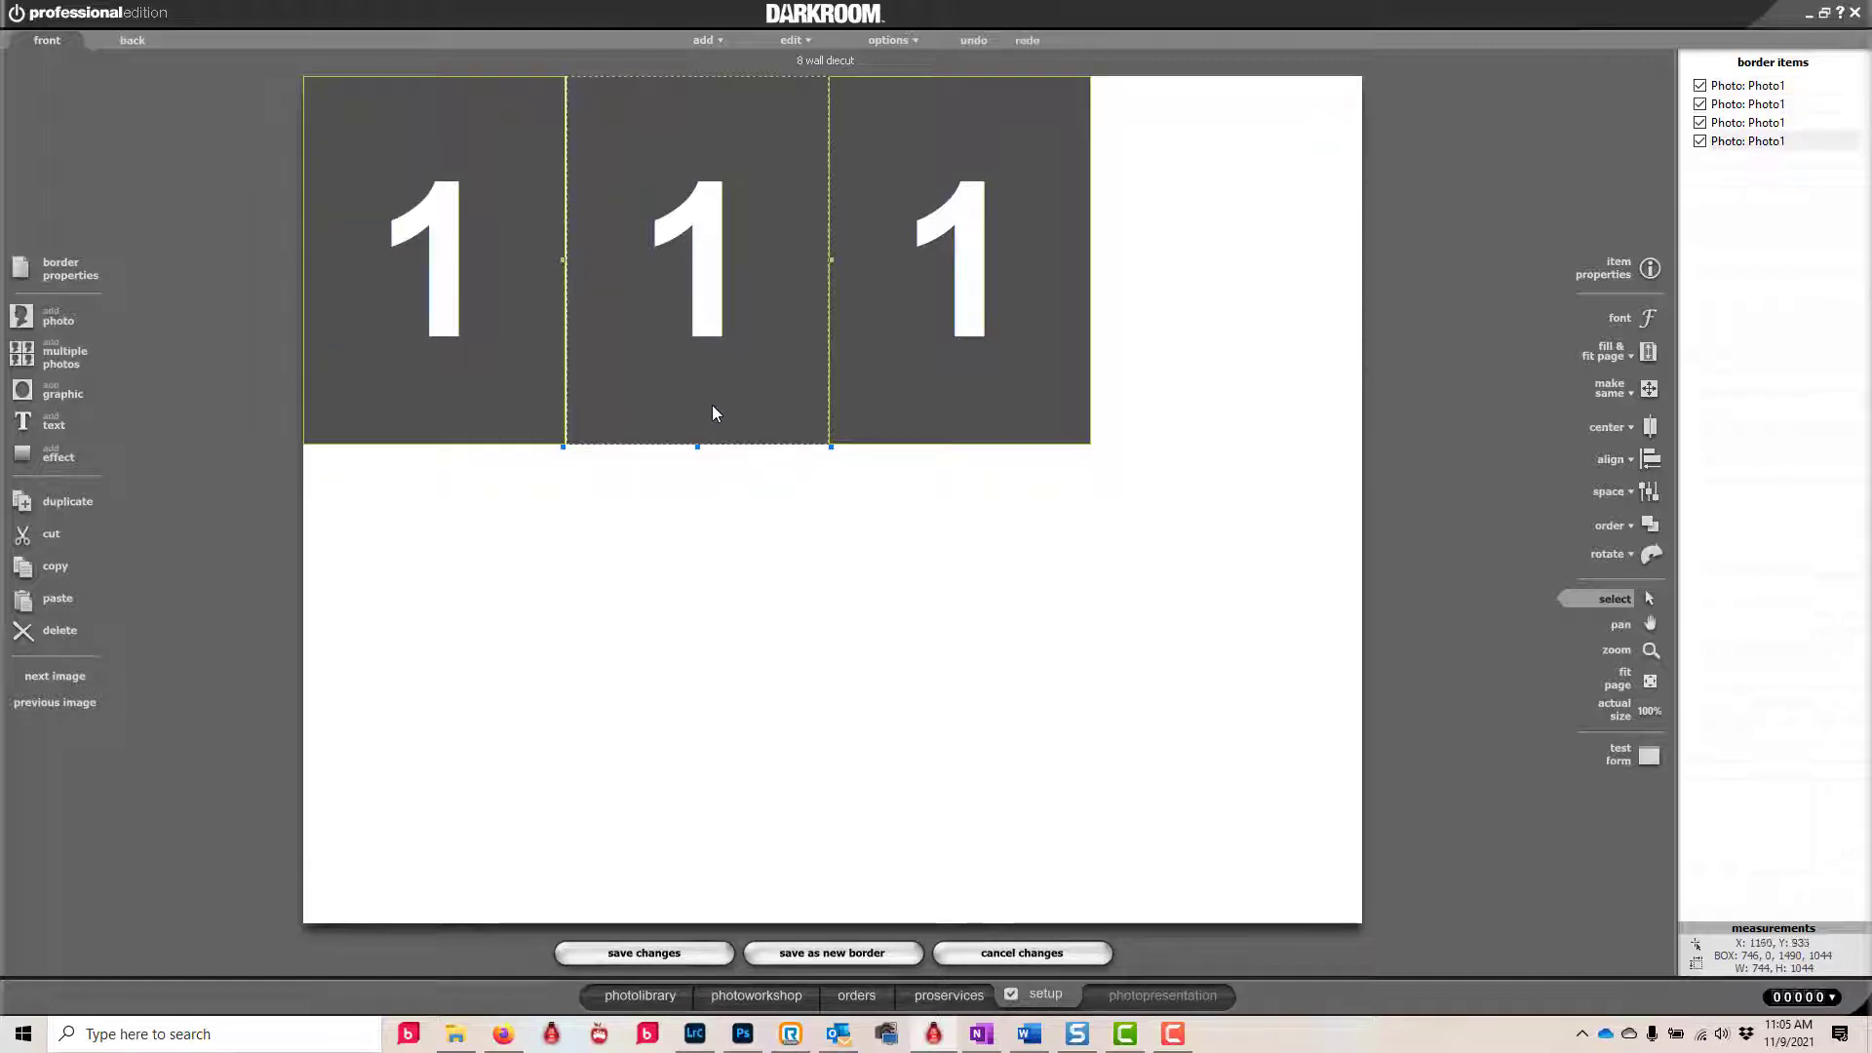
- Move the remaining photo copy to the right end of the row, about 2232 pixels from the page's left edge
click(675, 322)
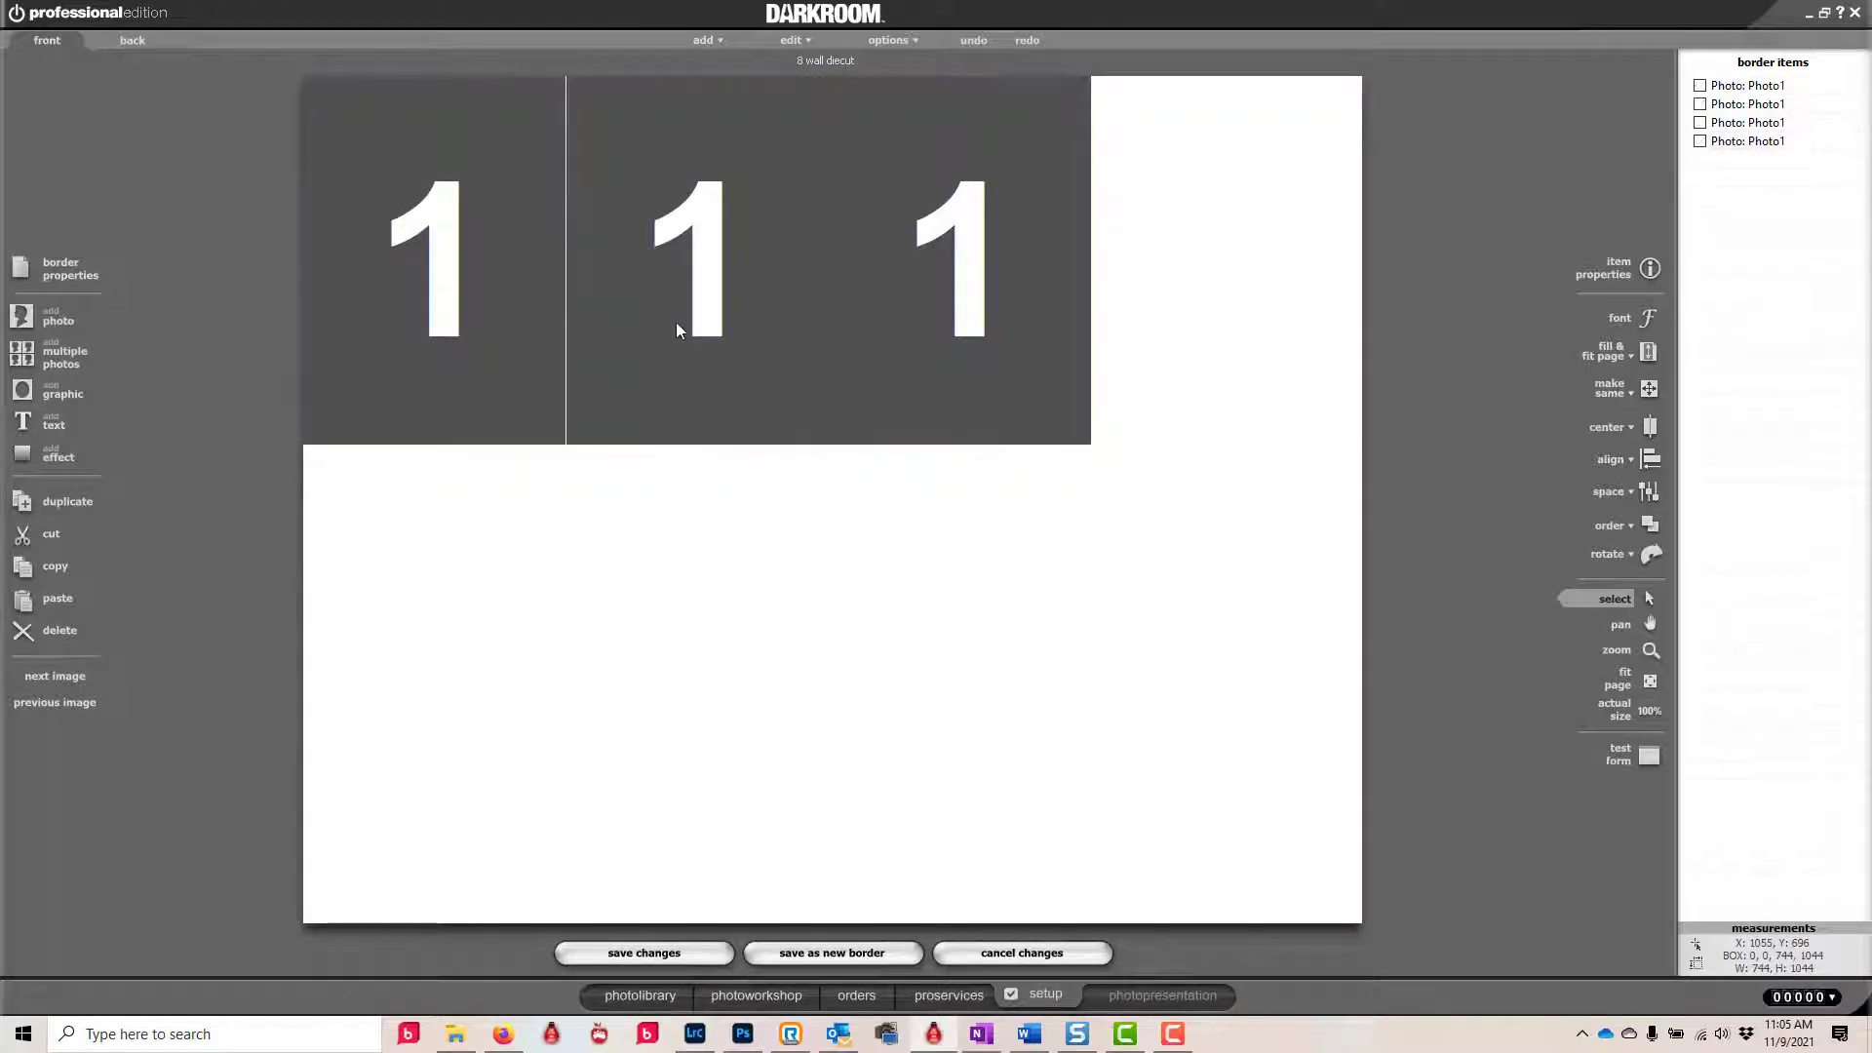
drag(689, 301, 1218, 294)
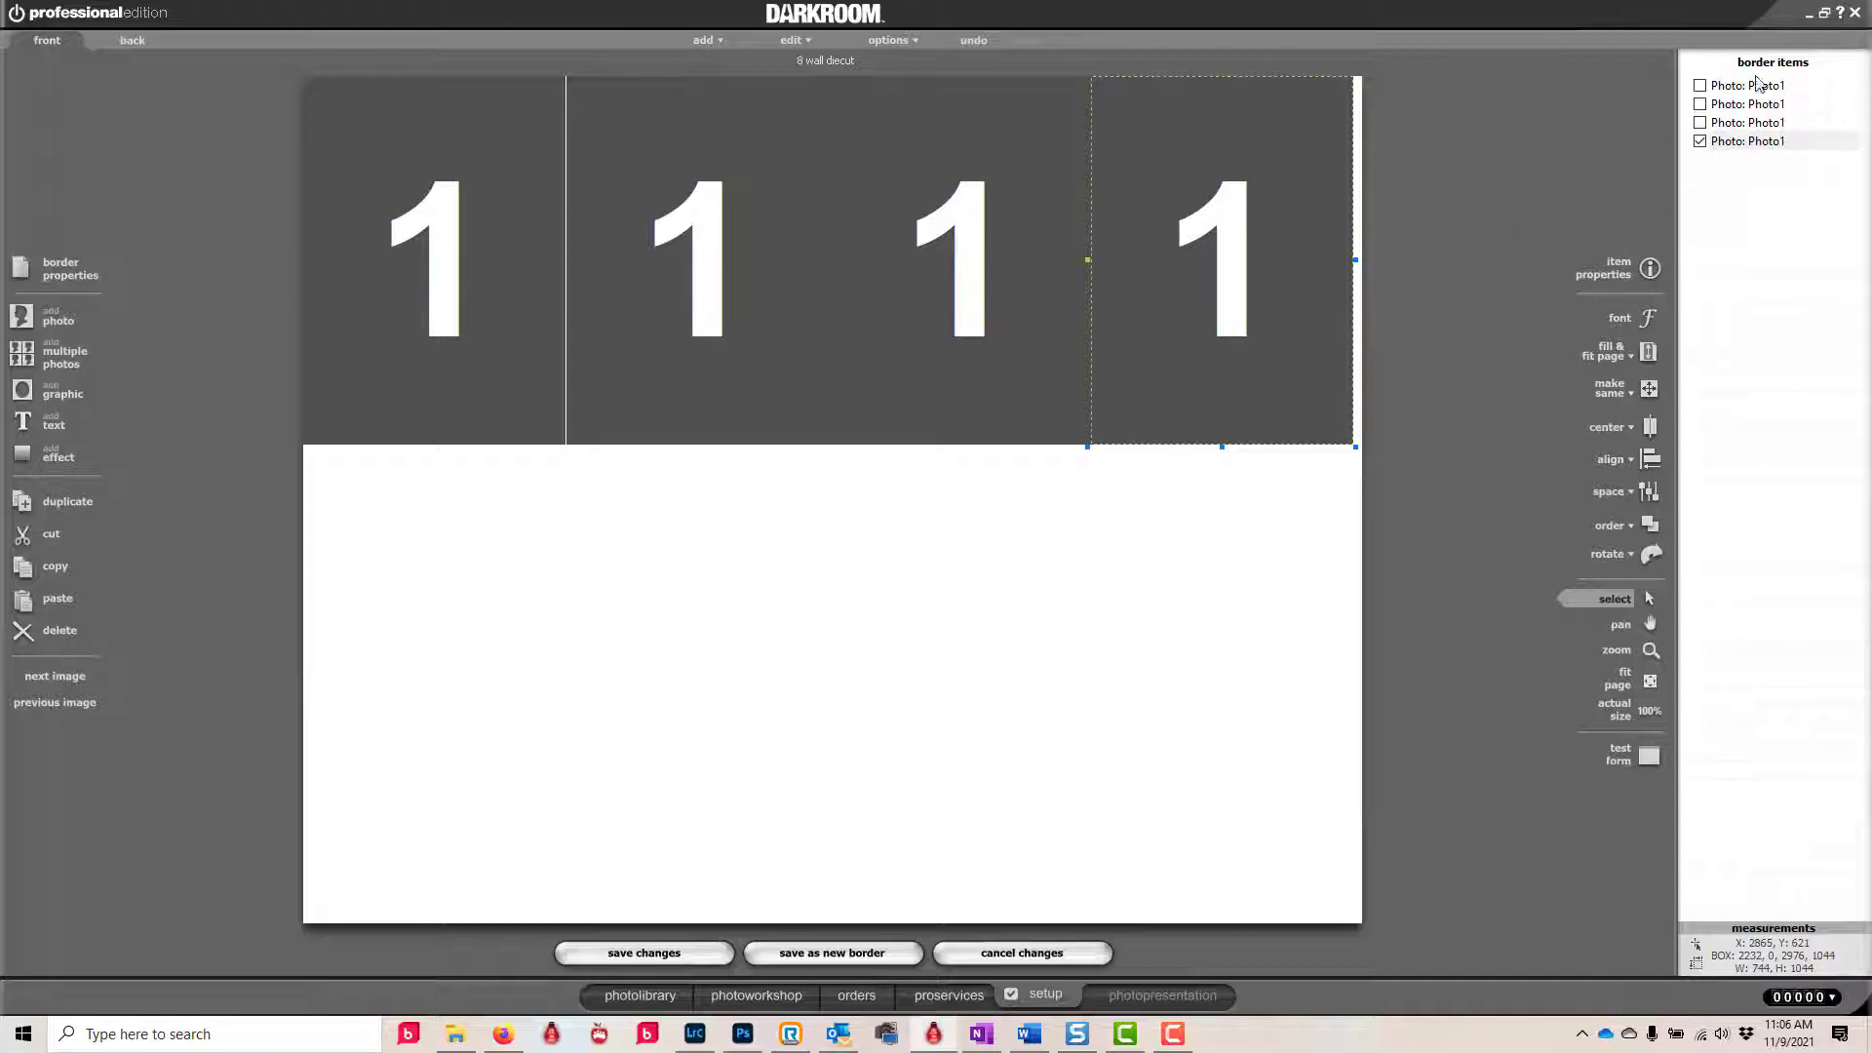
- Duplicate all four photos and move the copies together into a second row, about 1196 pixels below the page's upper edge
shift+click(1733, 88)
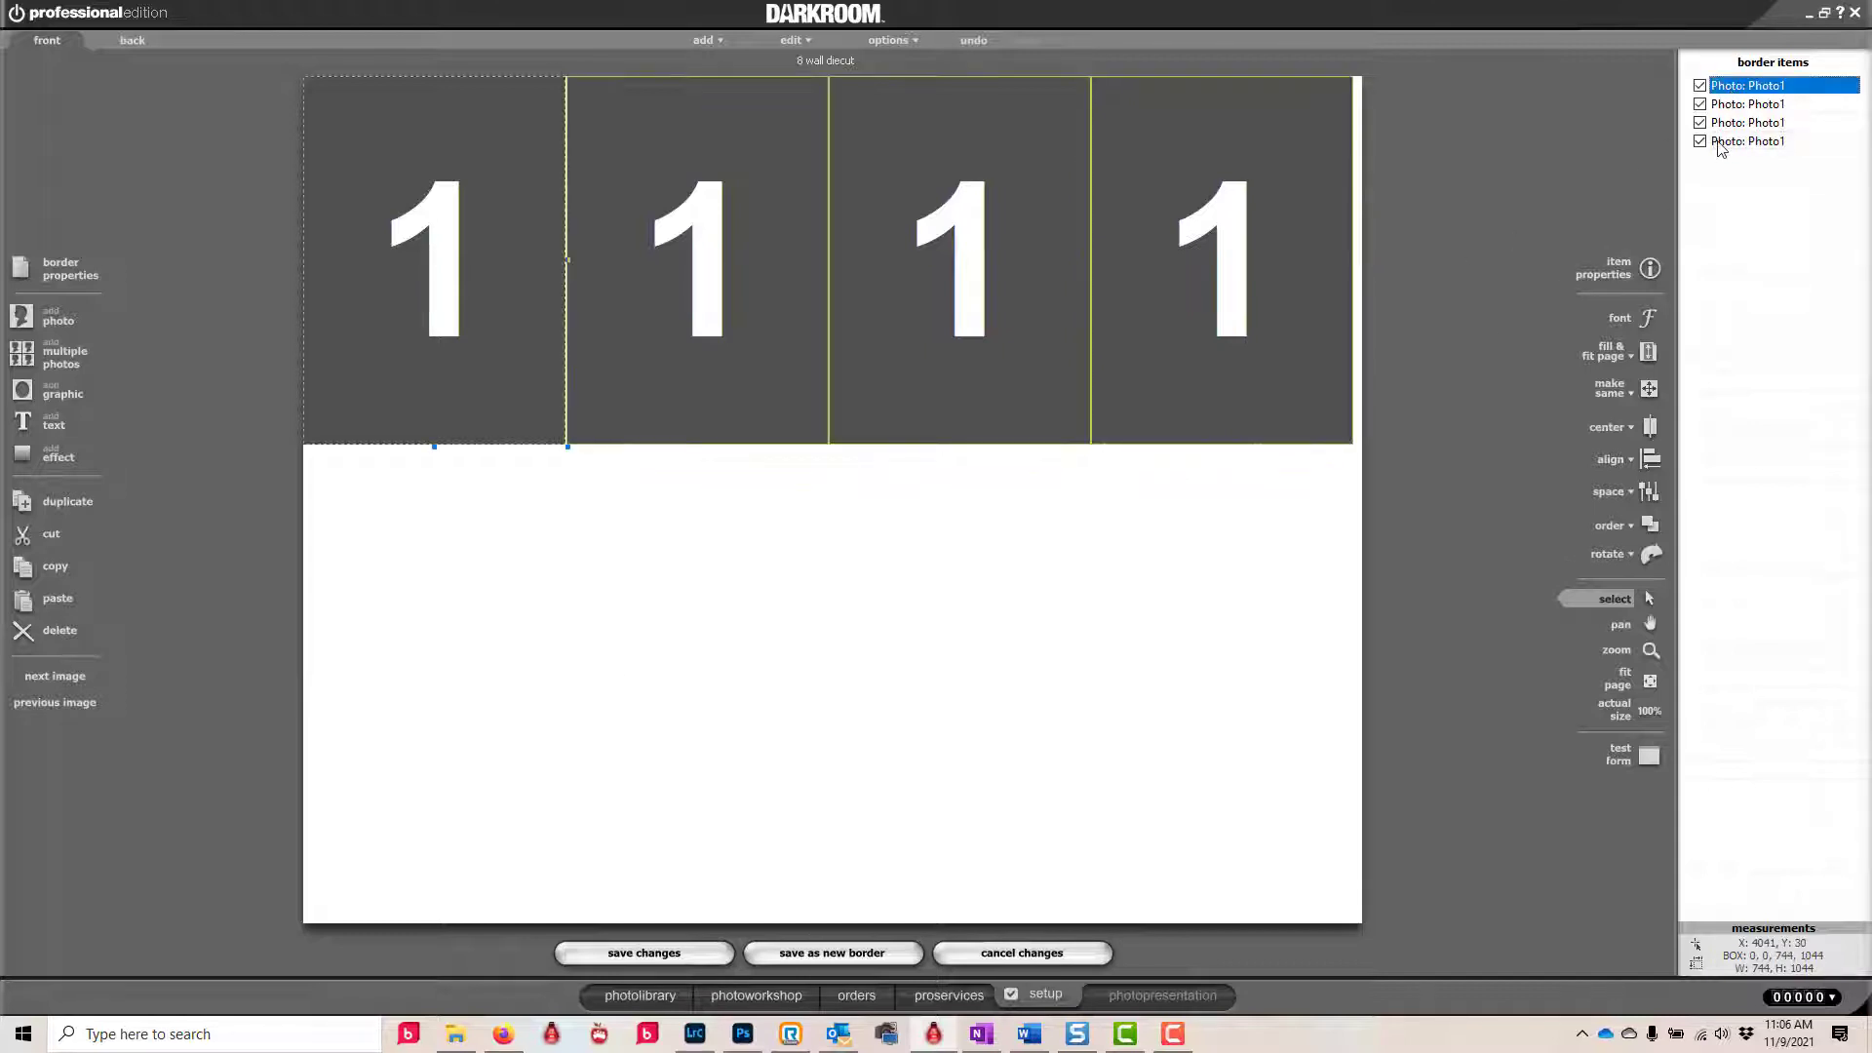
key(ctrl+c)
key(ctrl+v)
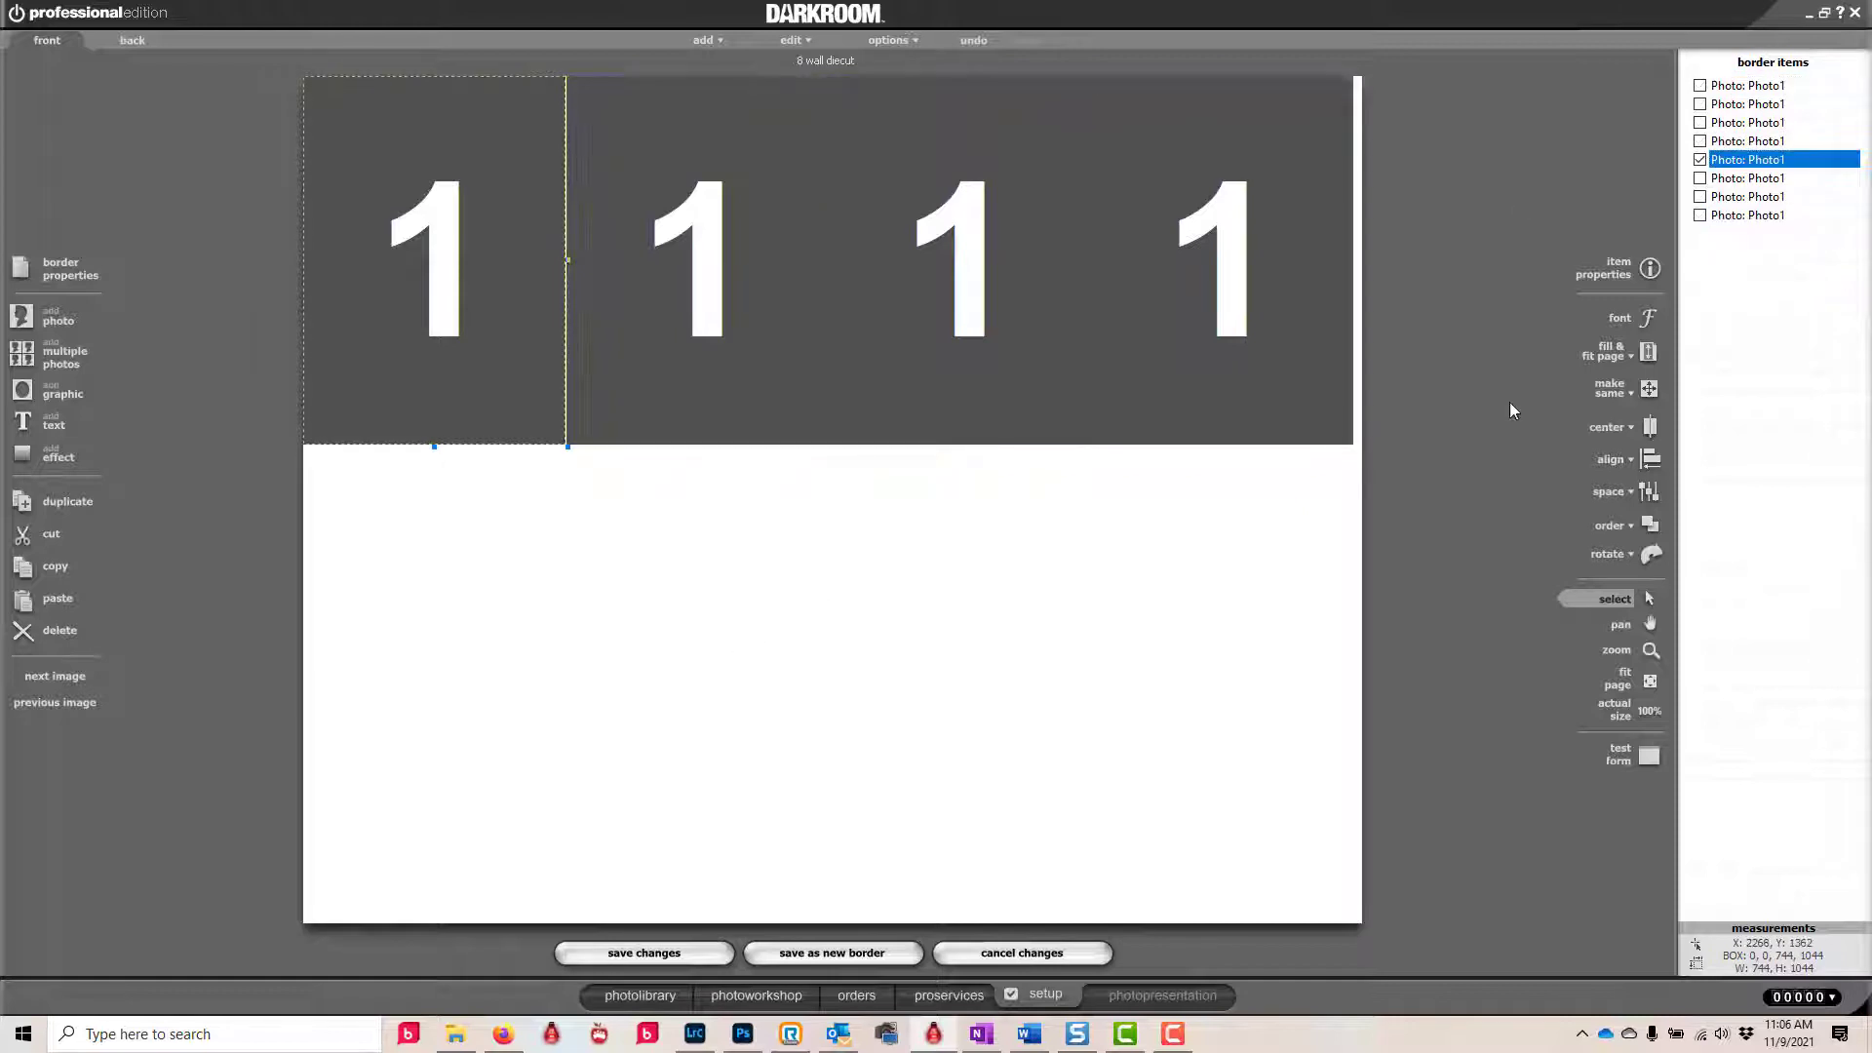
shift+click(1742, 218)
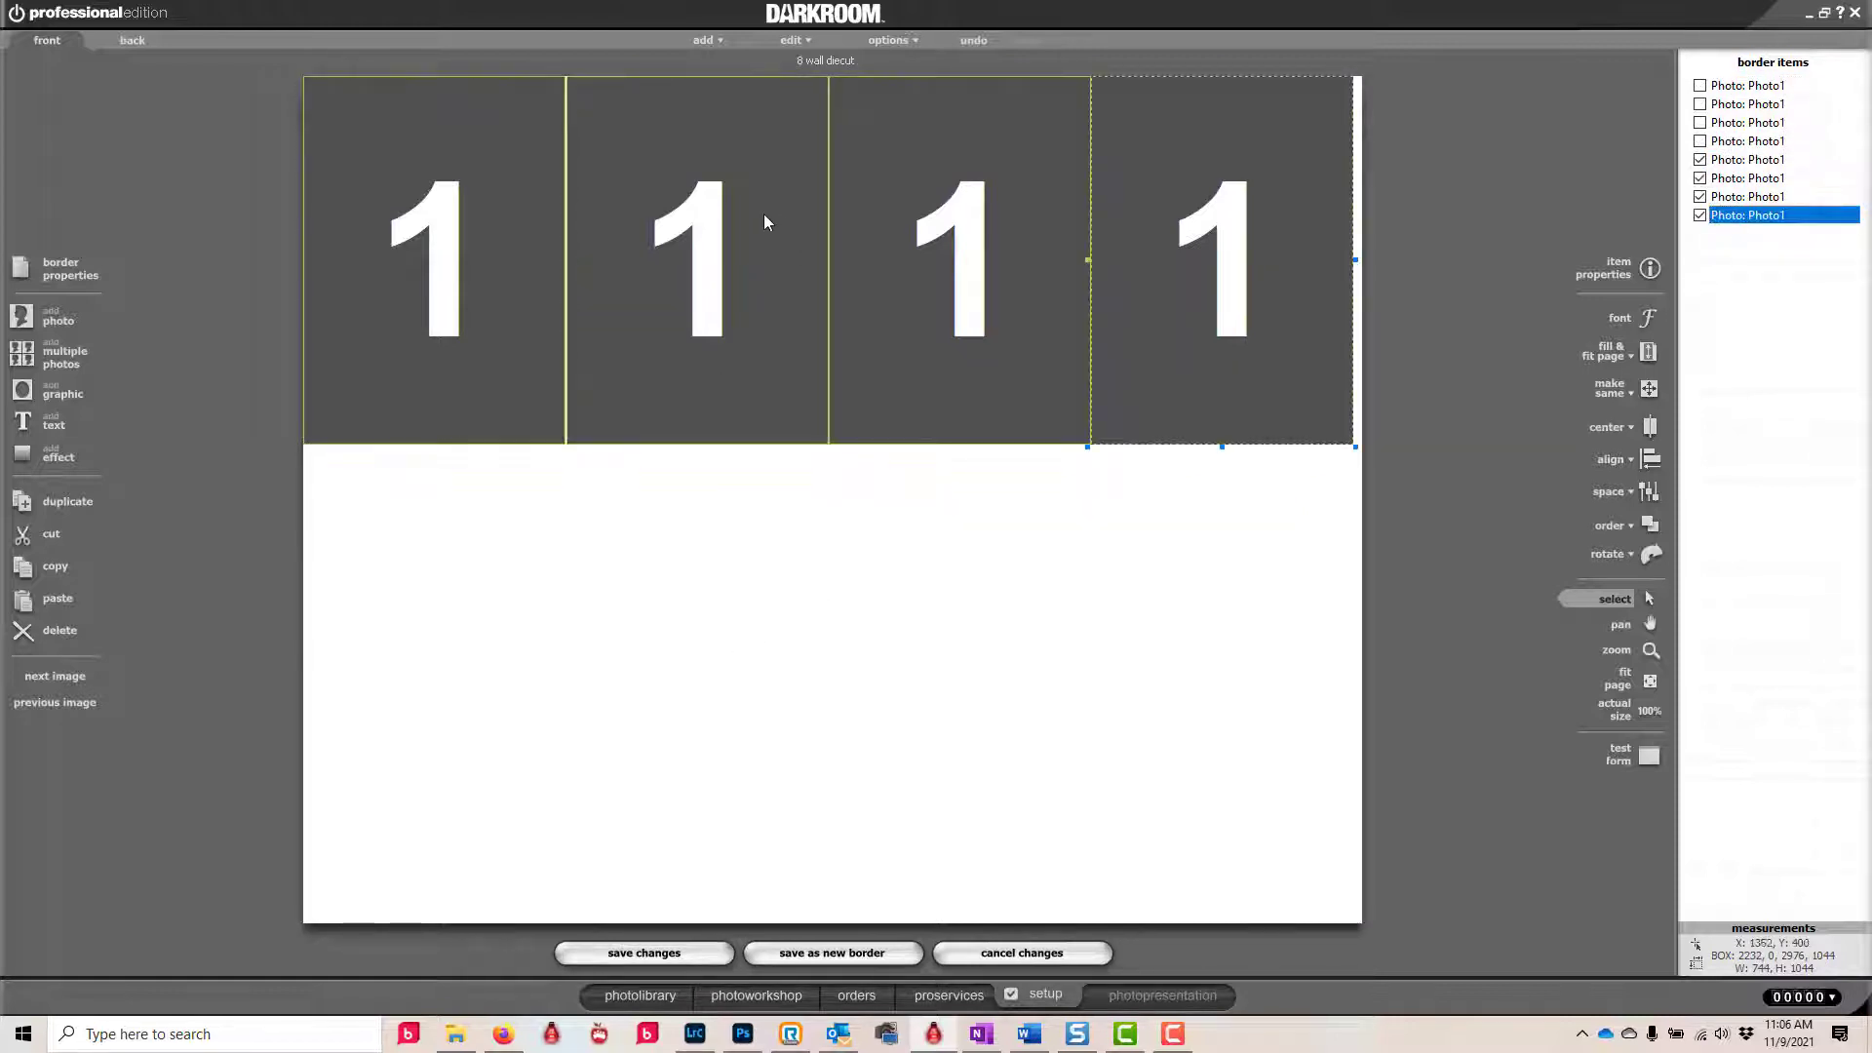
drag(763, 223, 752, 635)
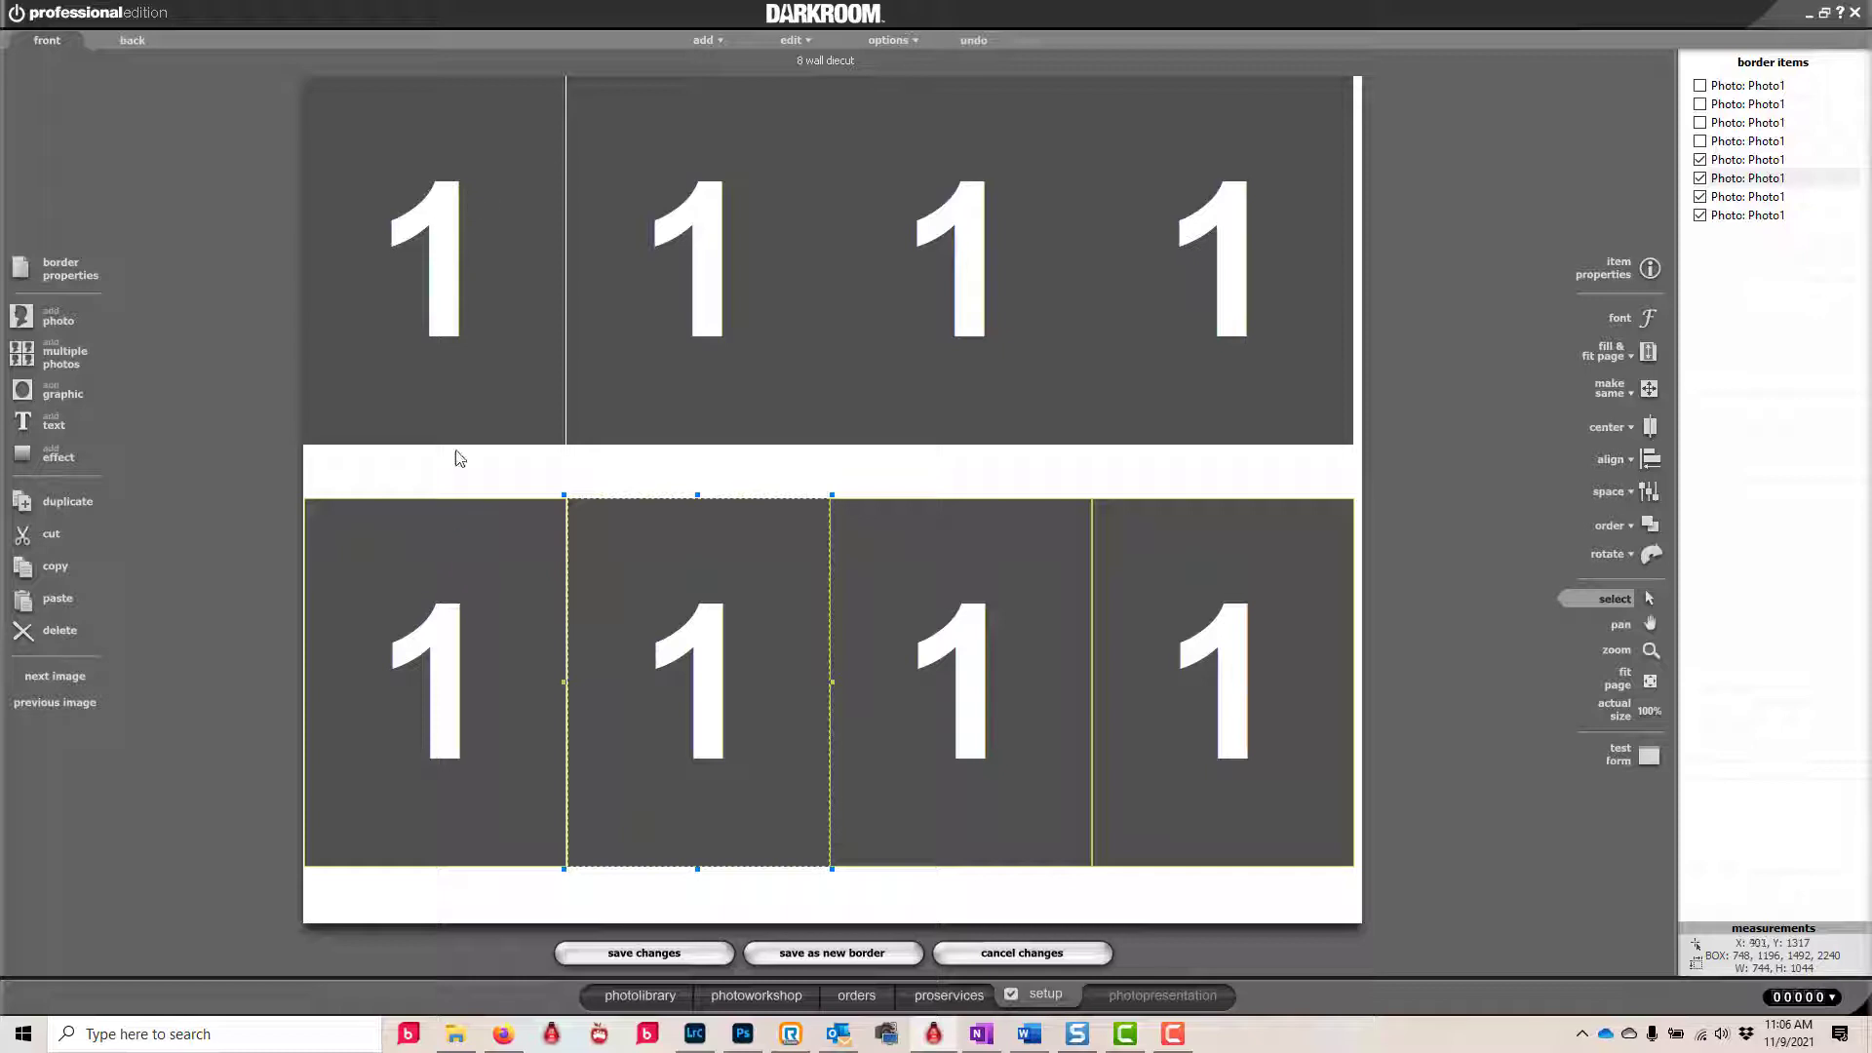
- Position the first photo of the lower row at X 0.04 inches and Y 4 inches
click(425, 566)
double_click(485, 554)
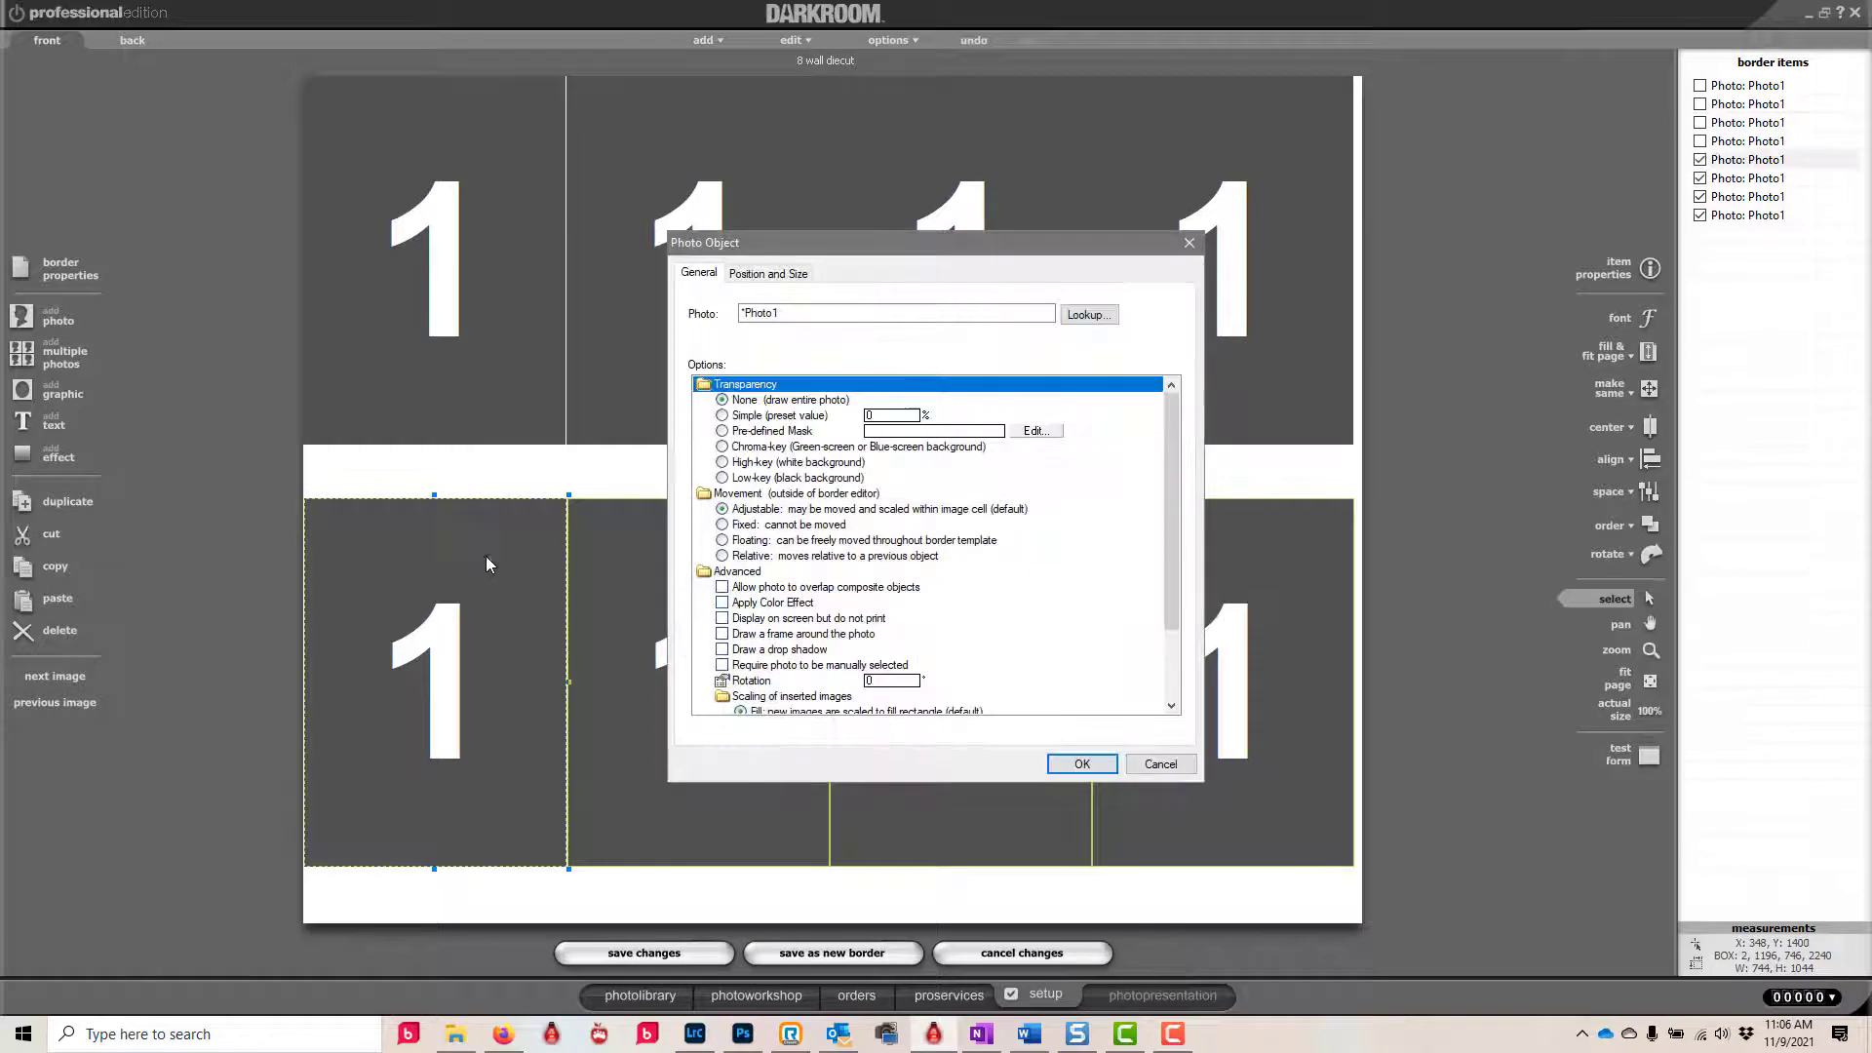
click(767, 273)
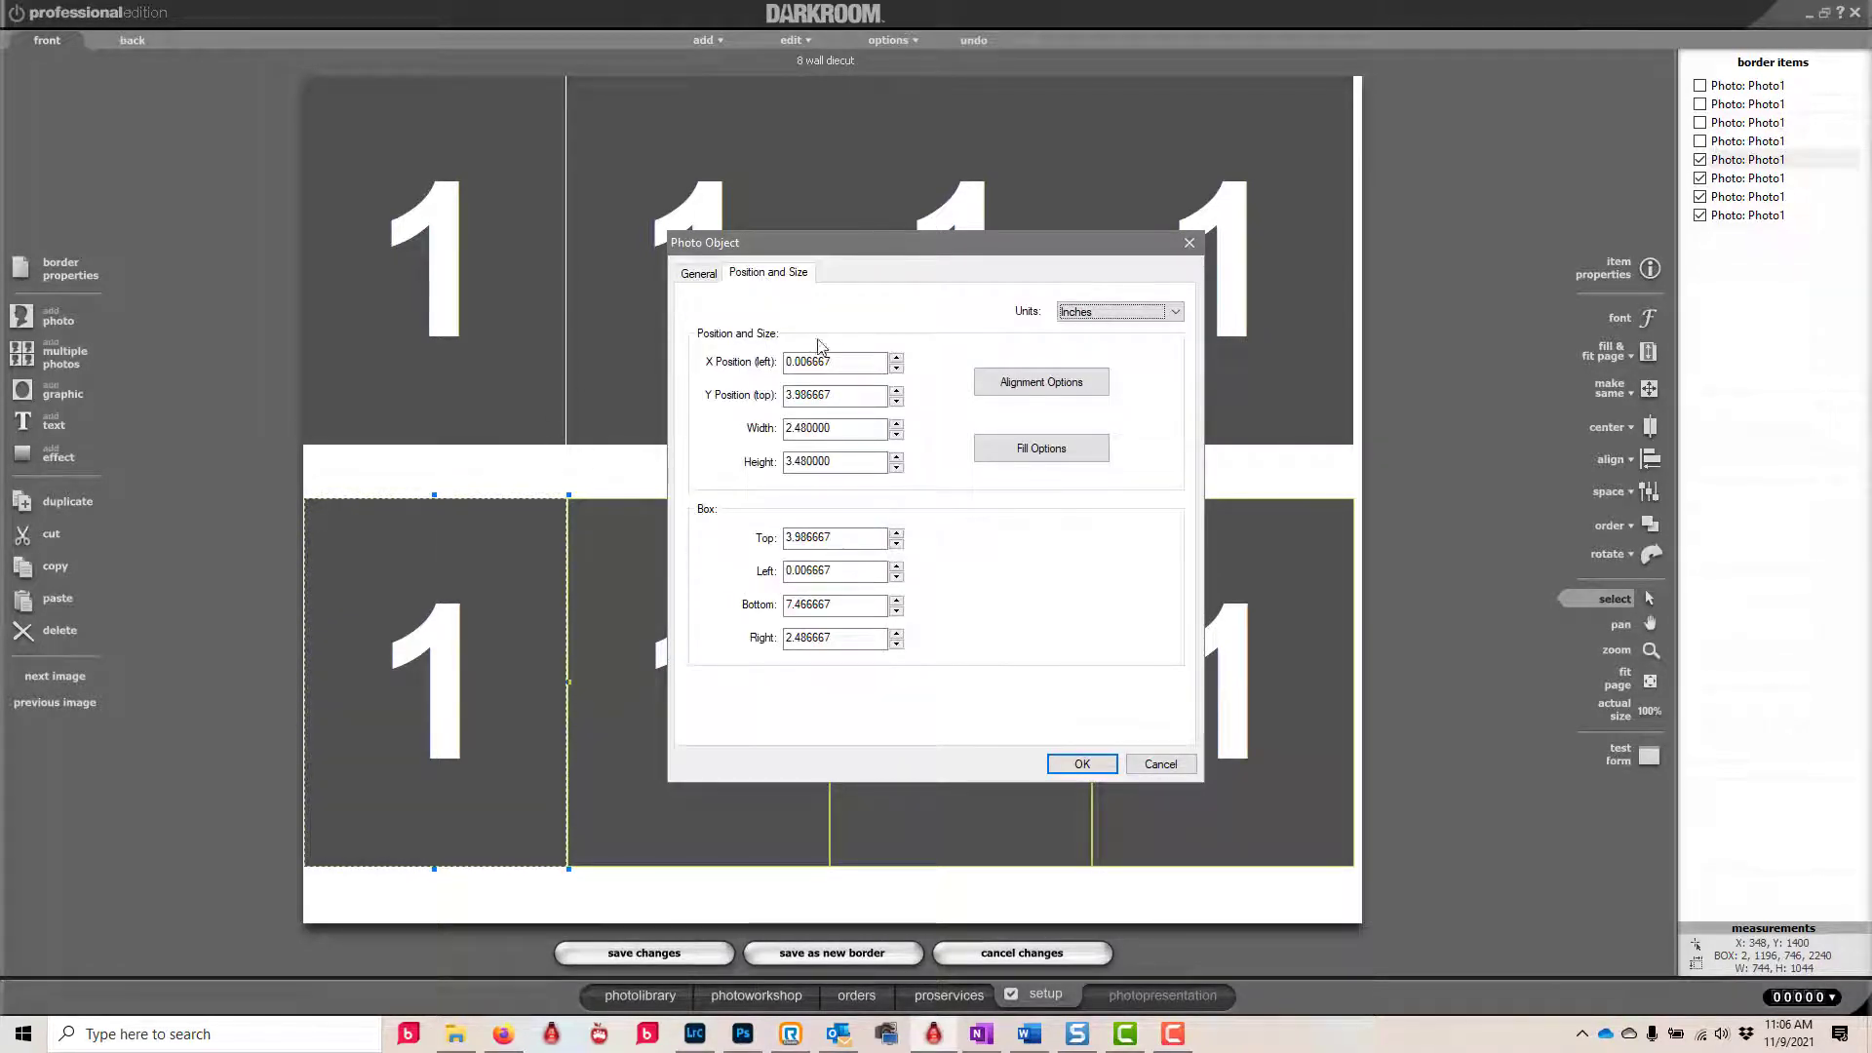
click(858, 394)
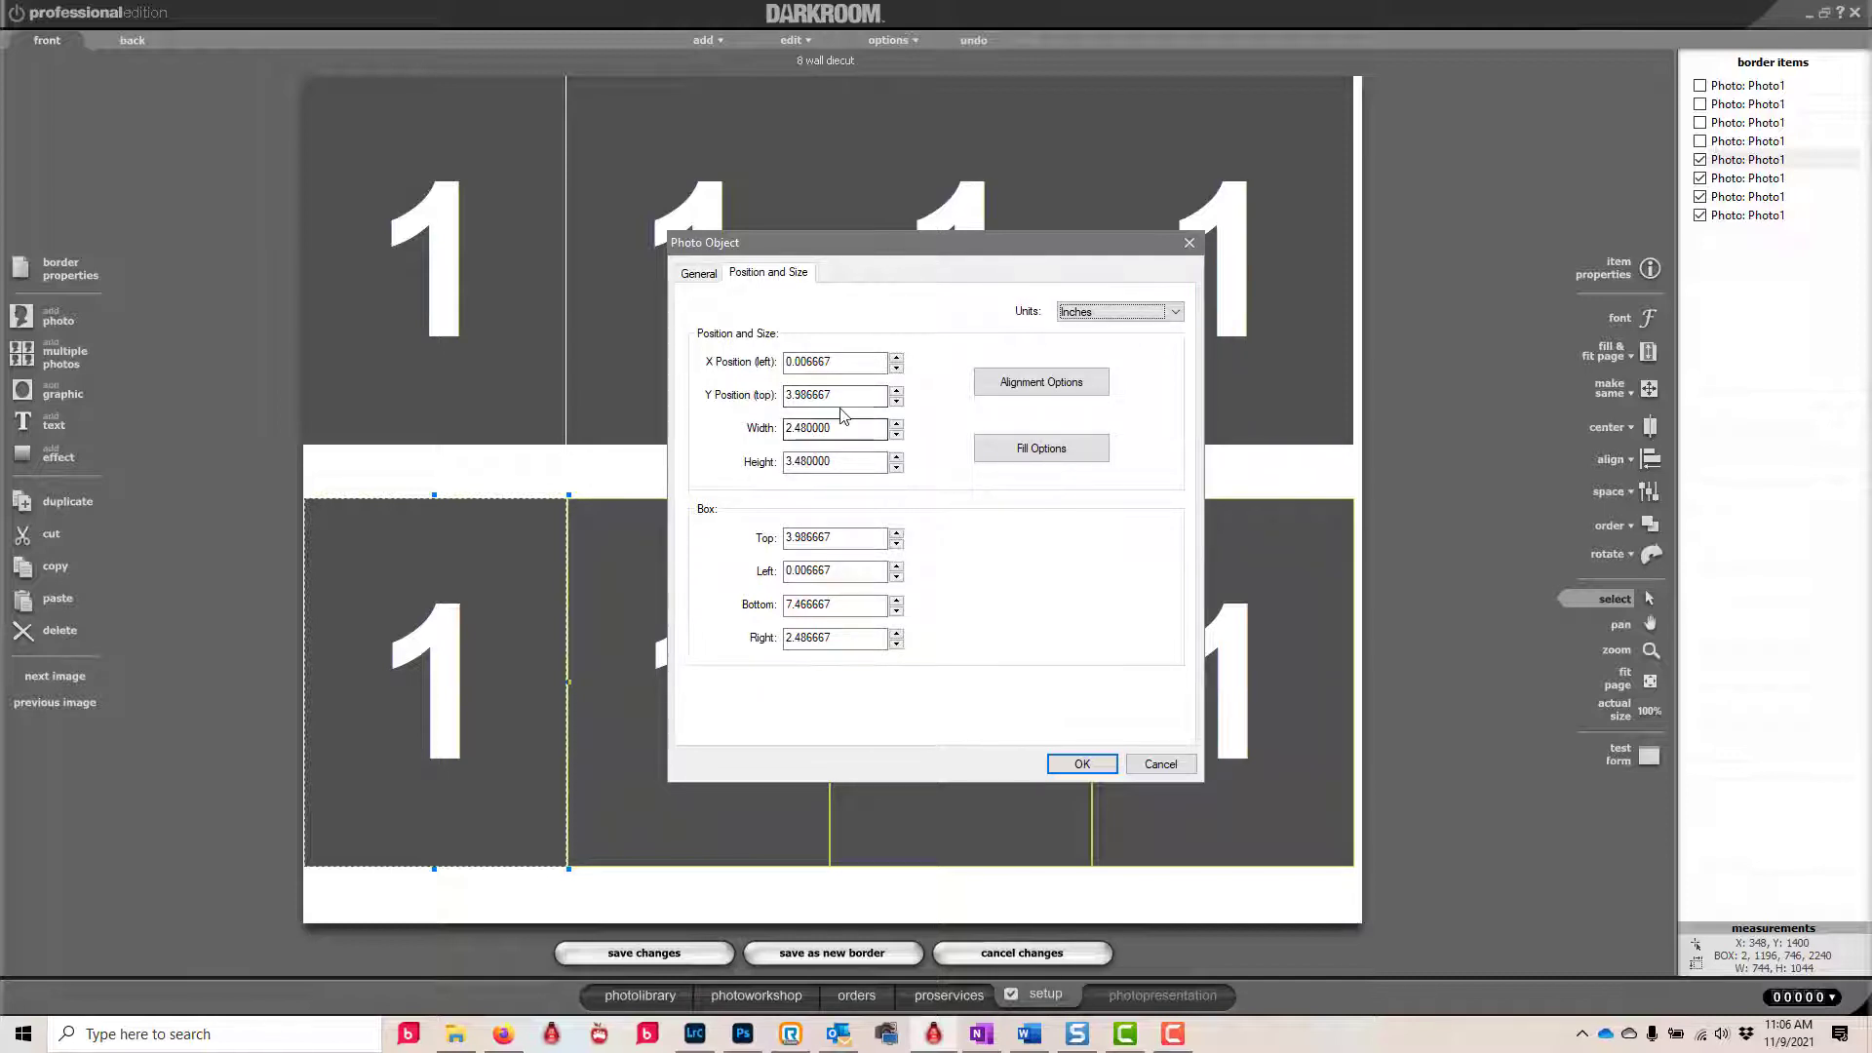
double_click(848, 395)
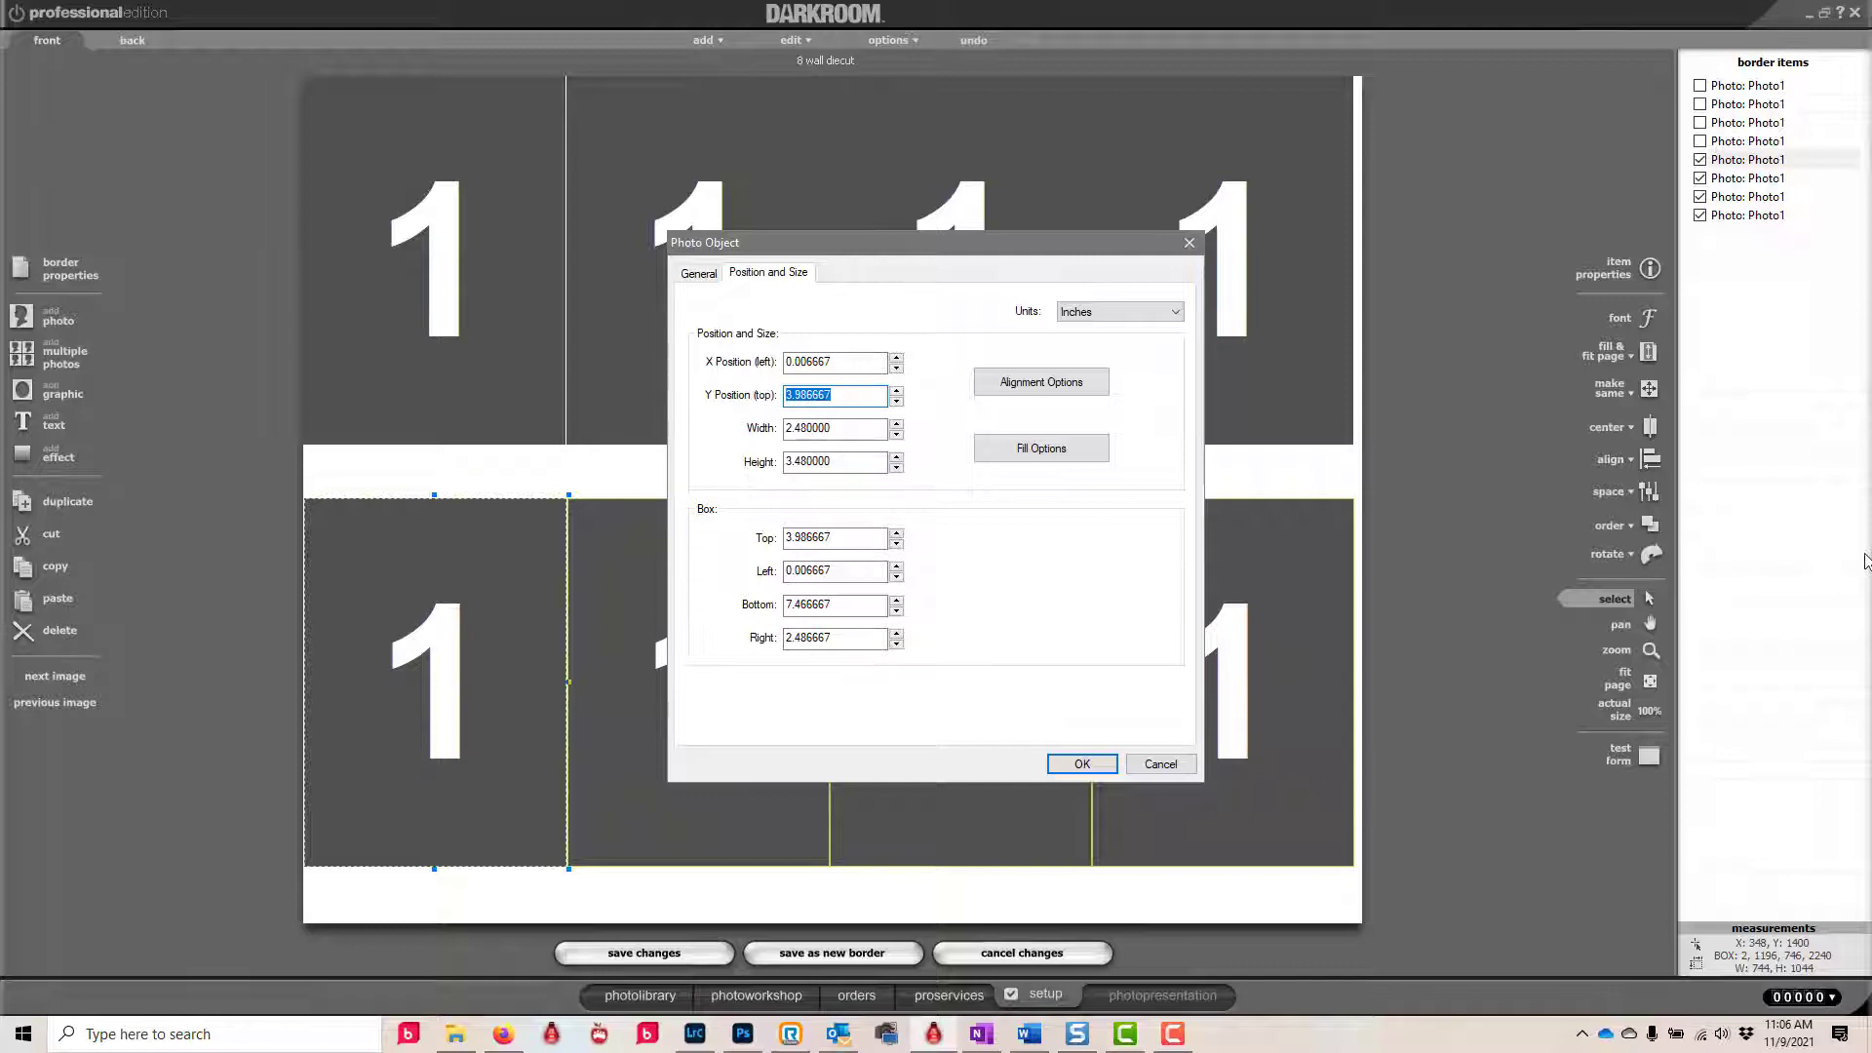
text(4)
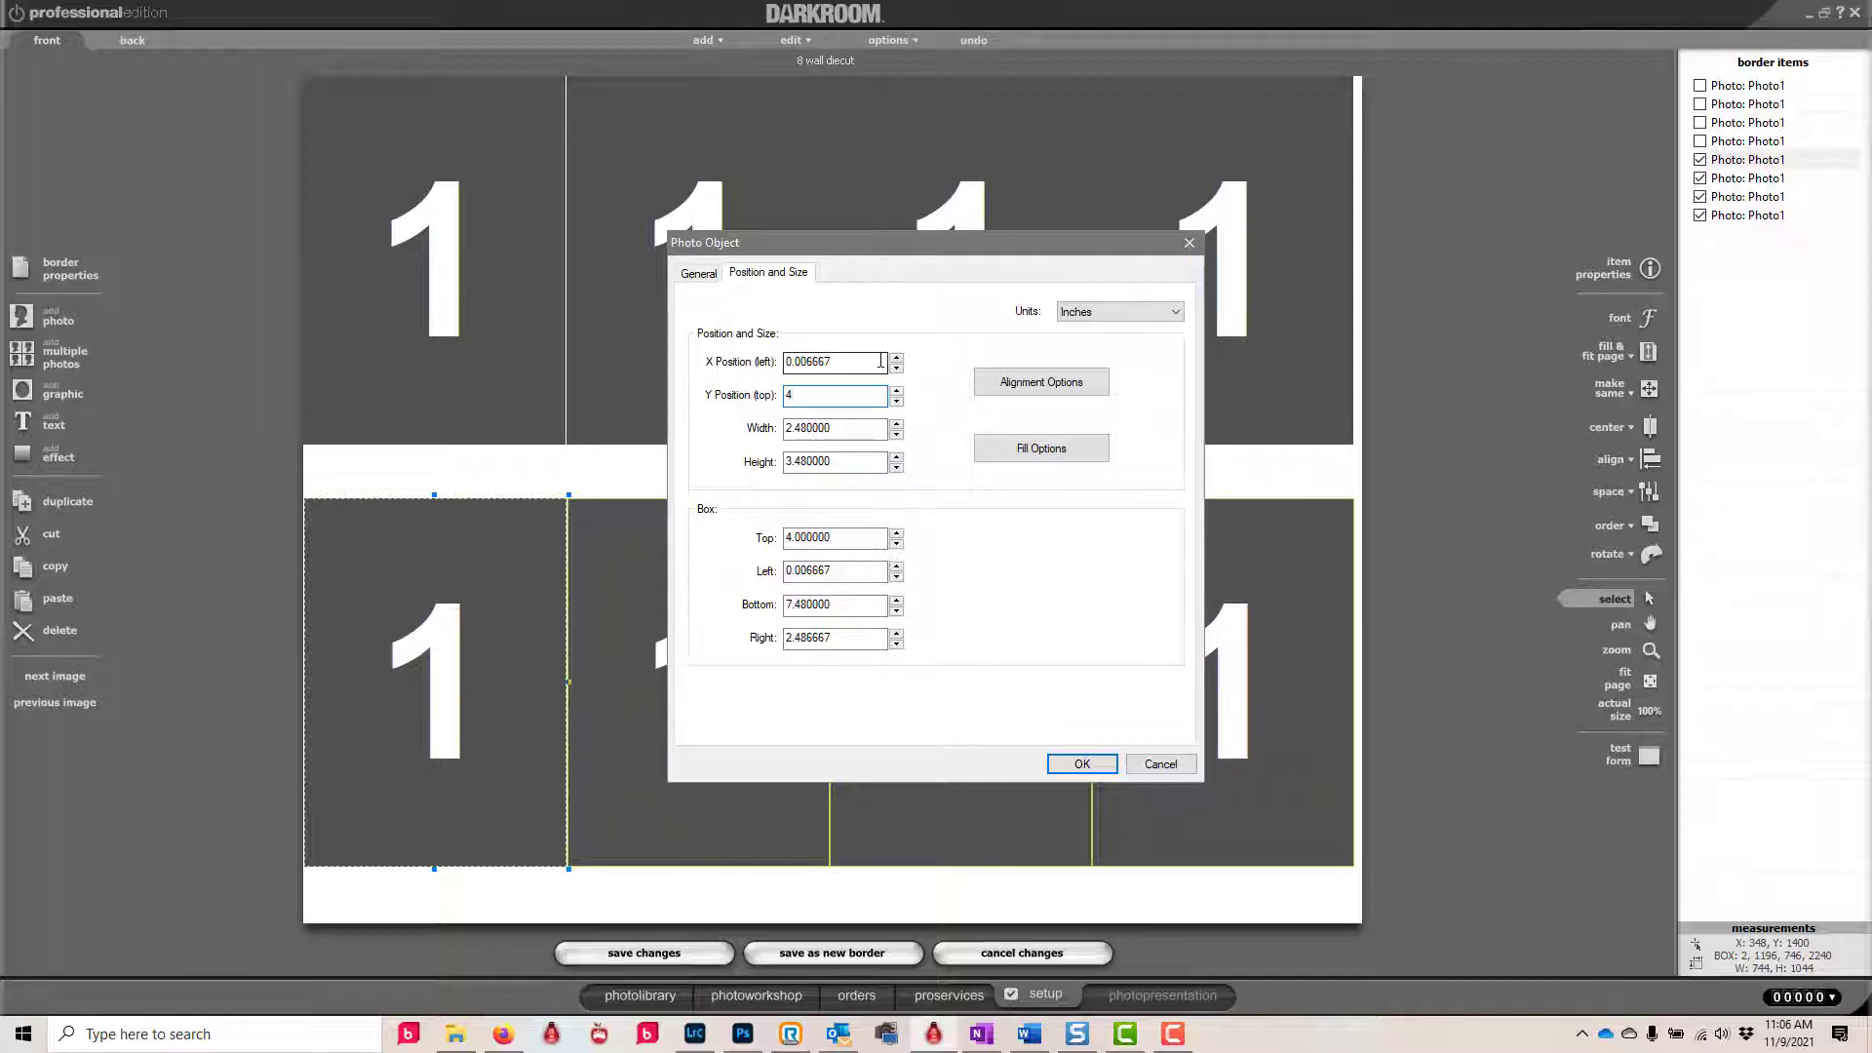
key(shift+Tab)
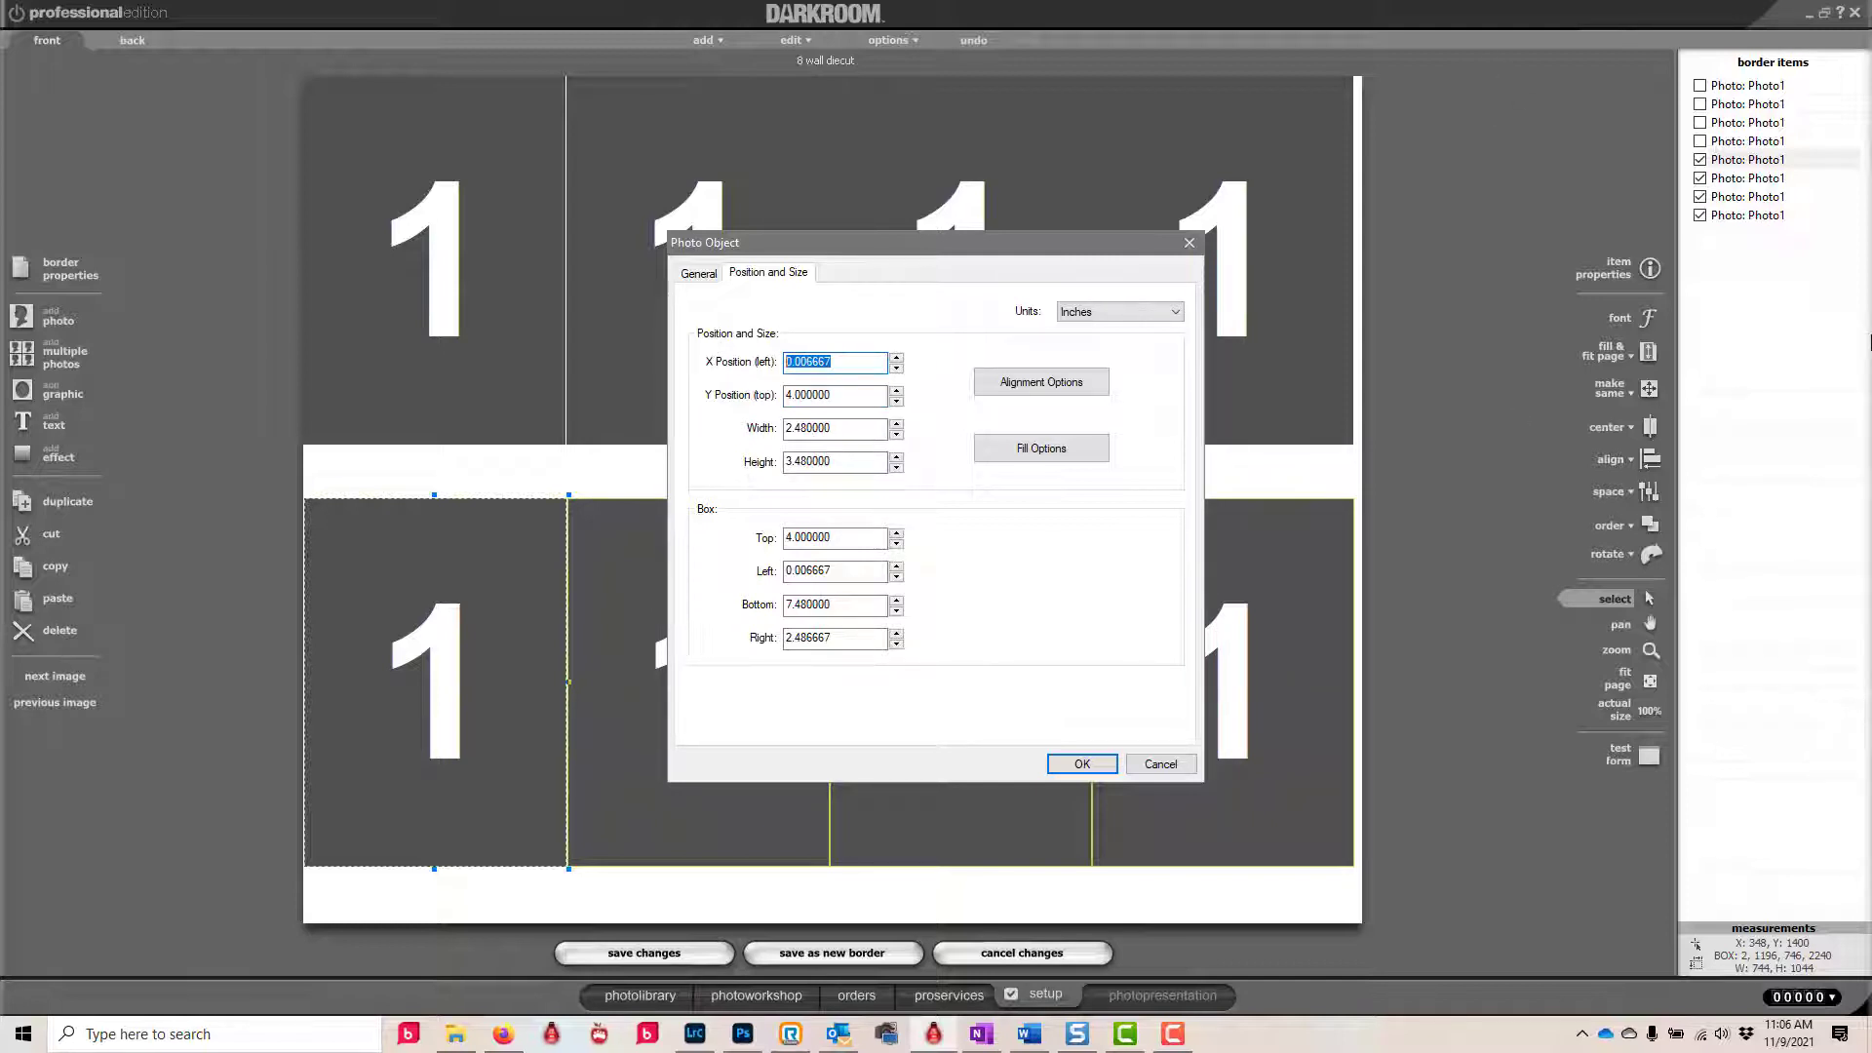
text(04)
key(Home)
text(0.)
click(1092, 769)
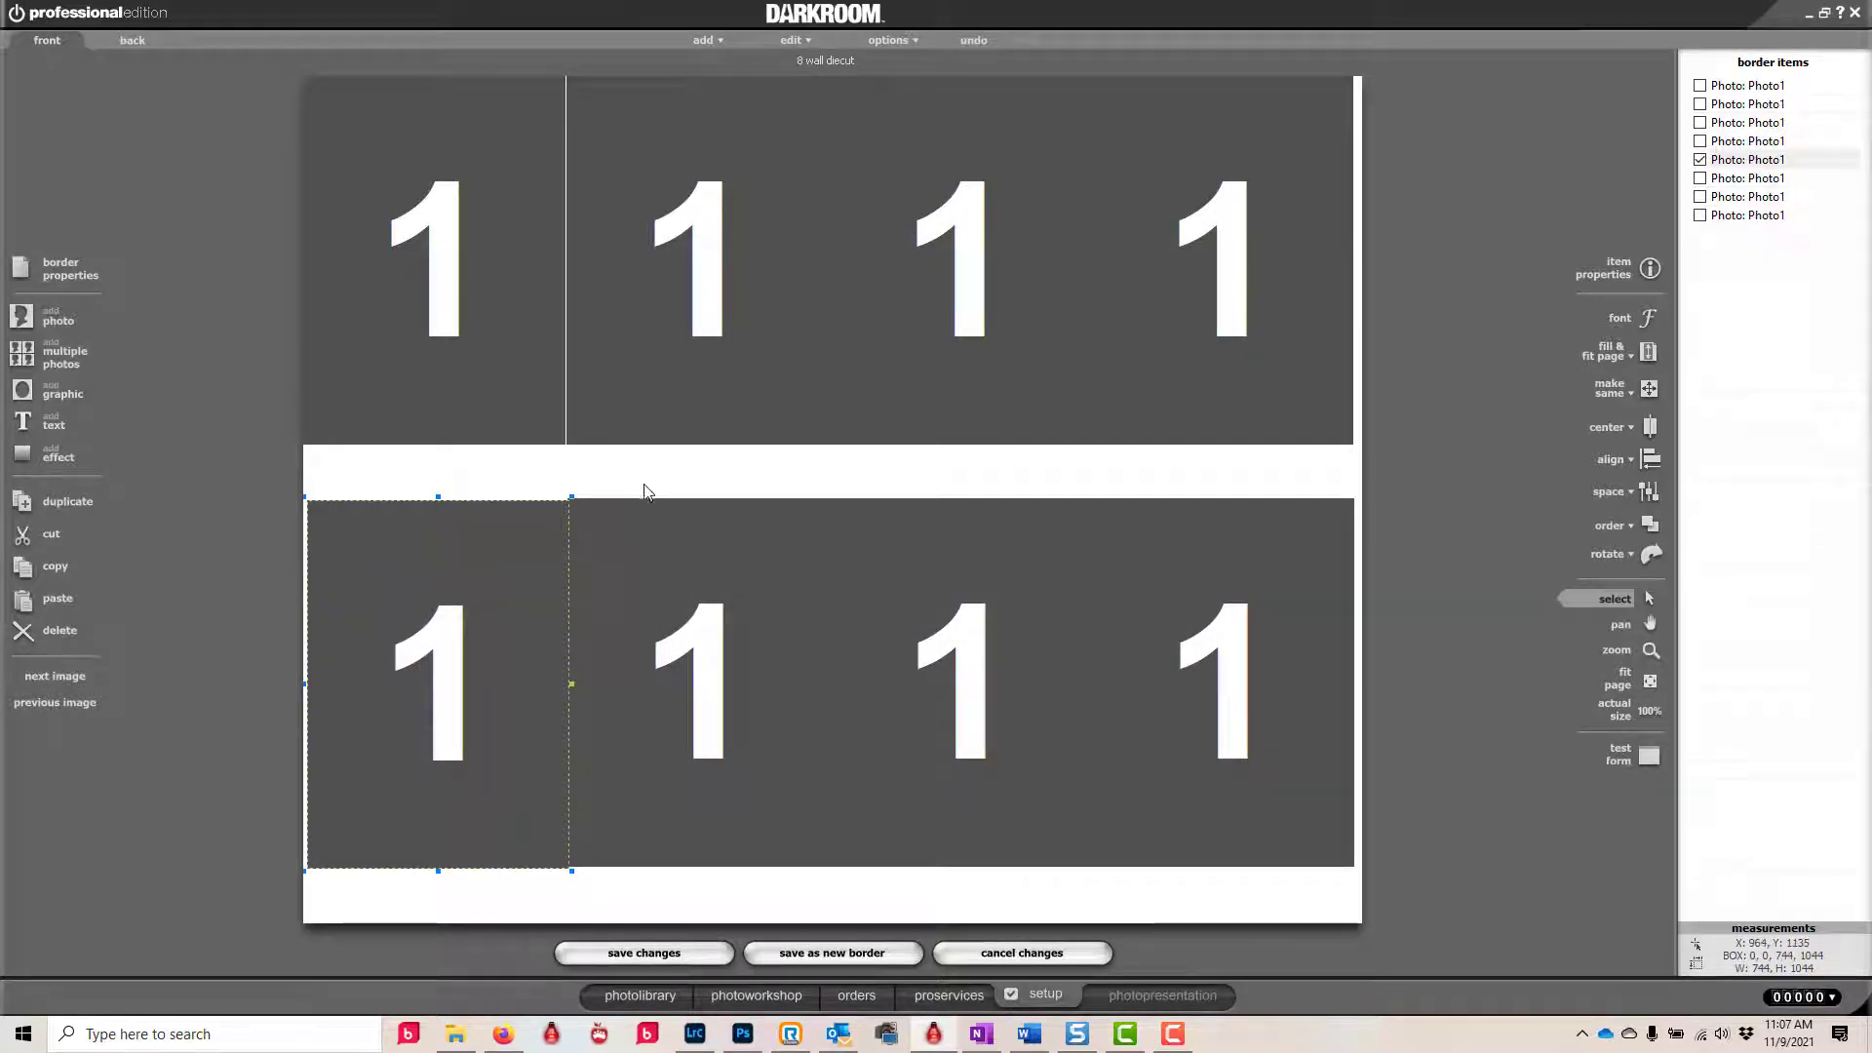
- Position the second photo of the lower row at X 2.48 inches and Y 4 inches
click(667, 614)
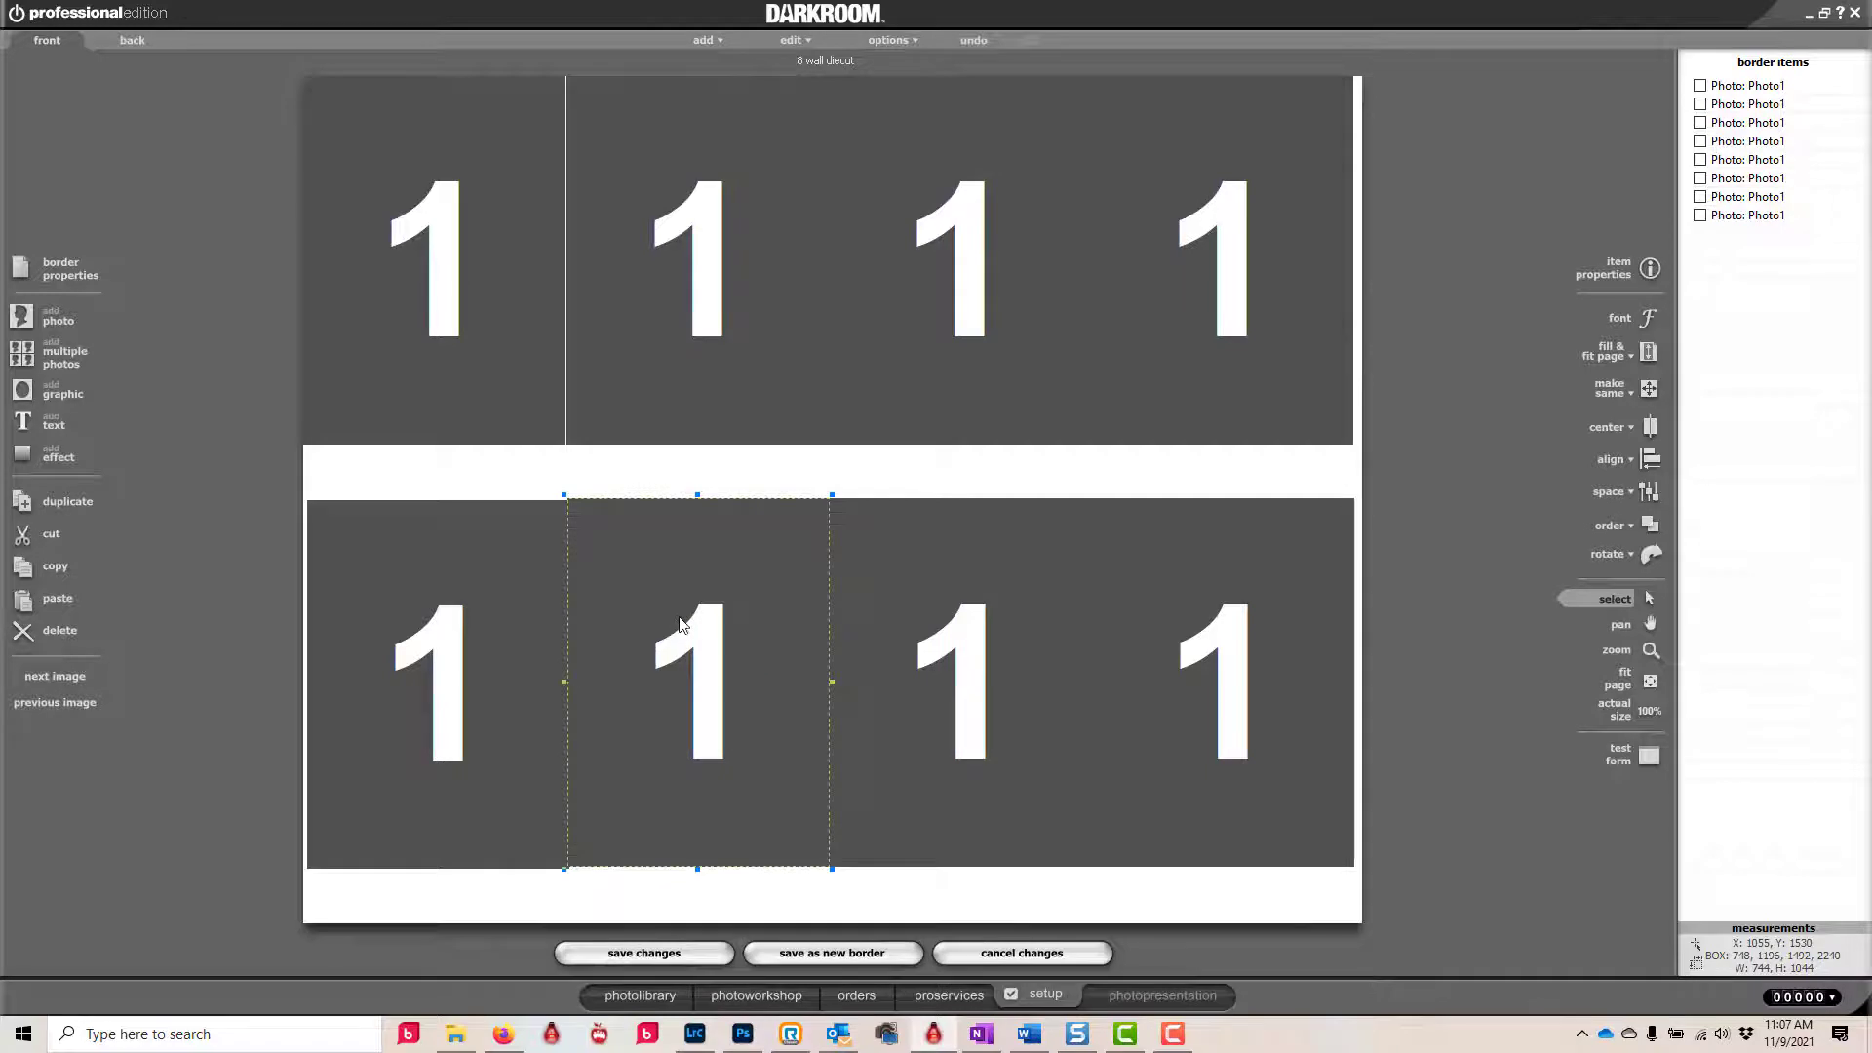
double_click(681, 510)
click(767, 274)
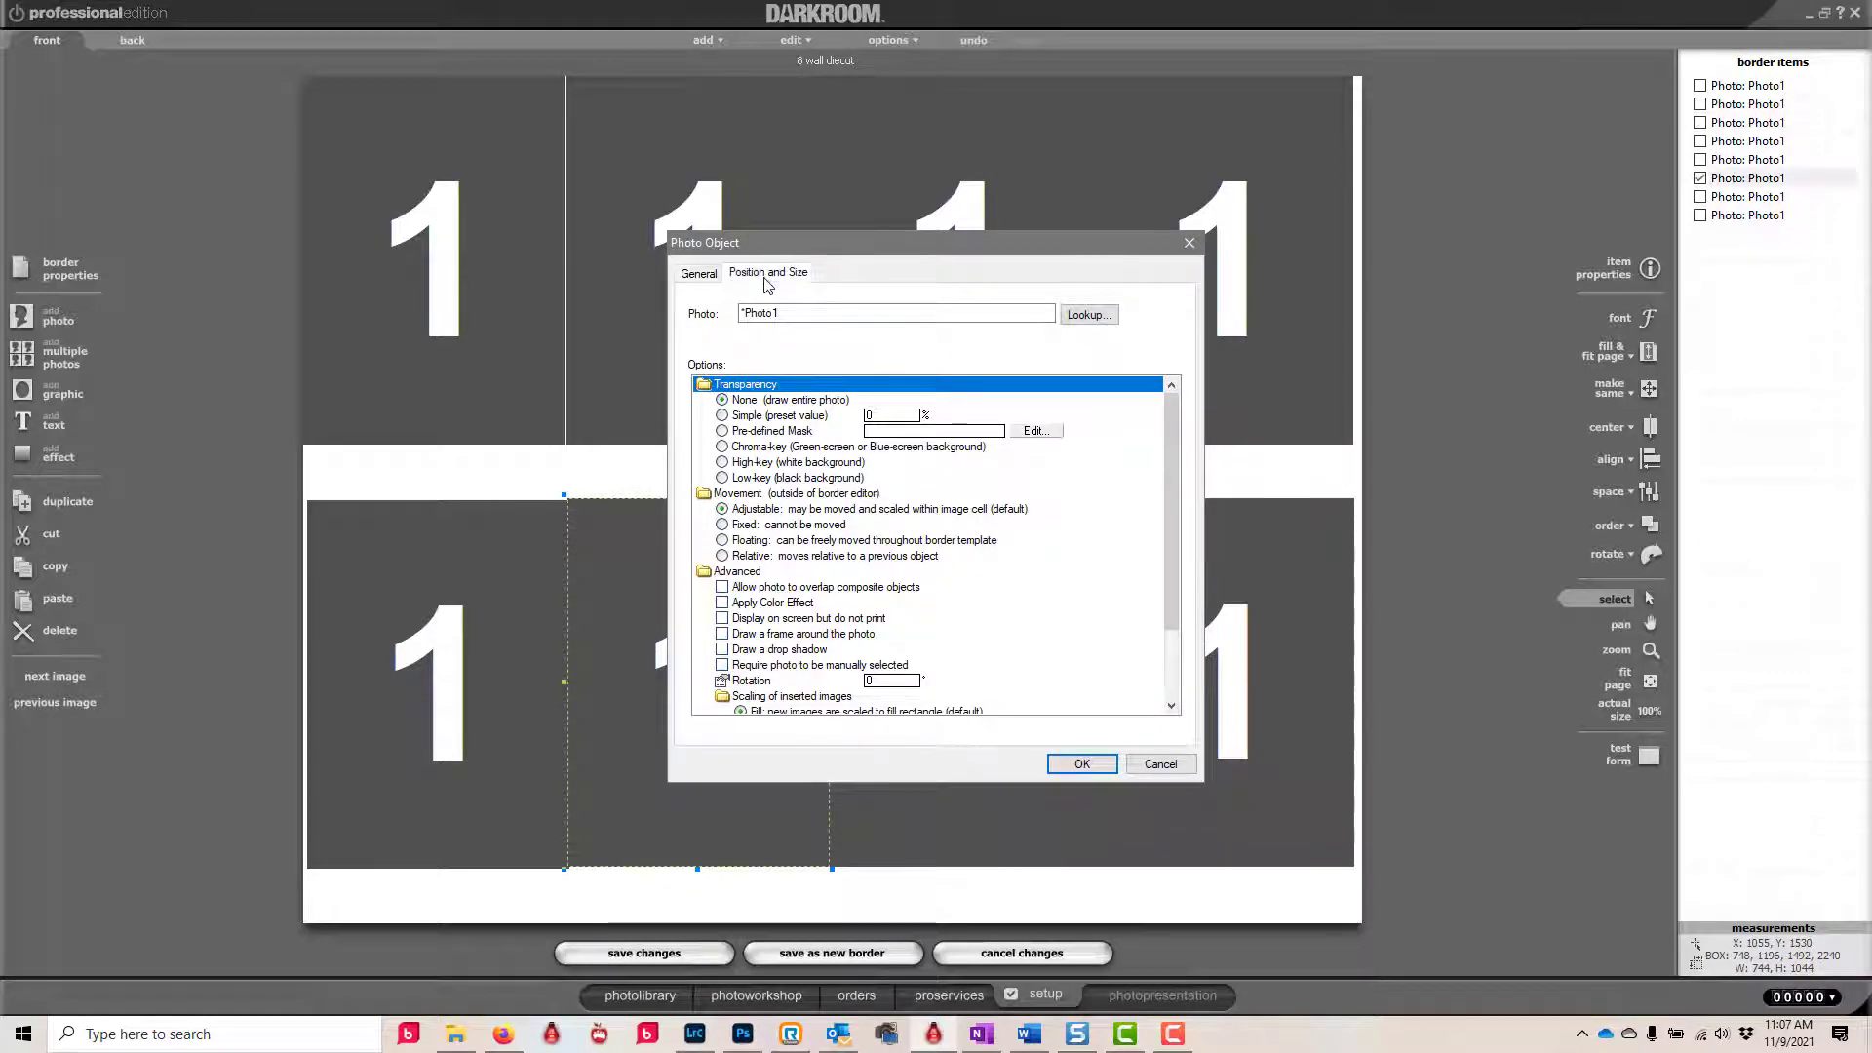
double_click(851, 394)
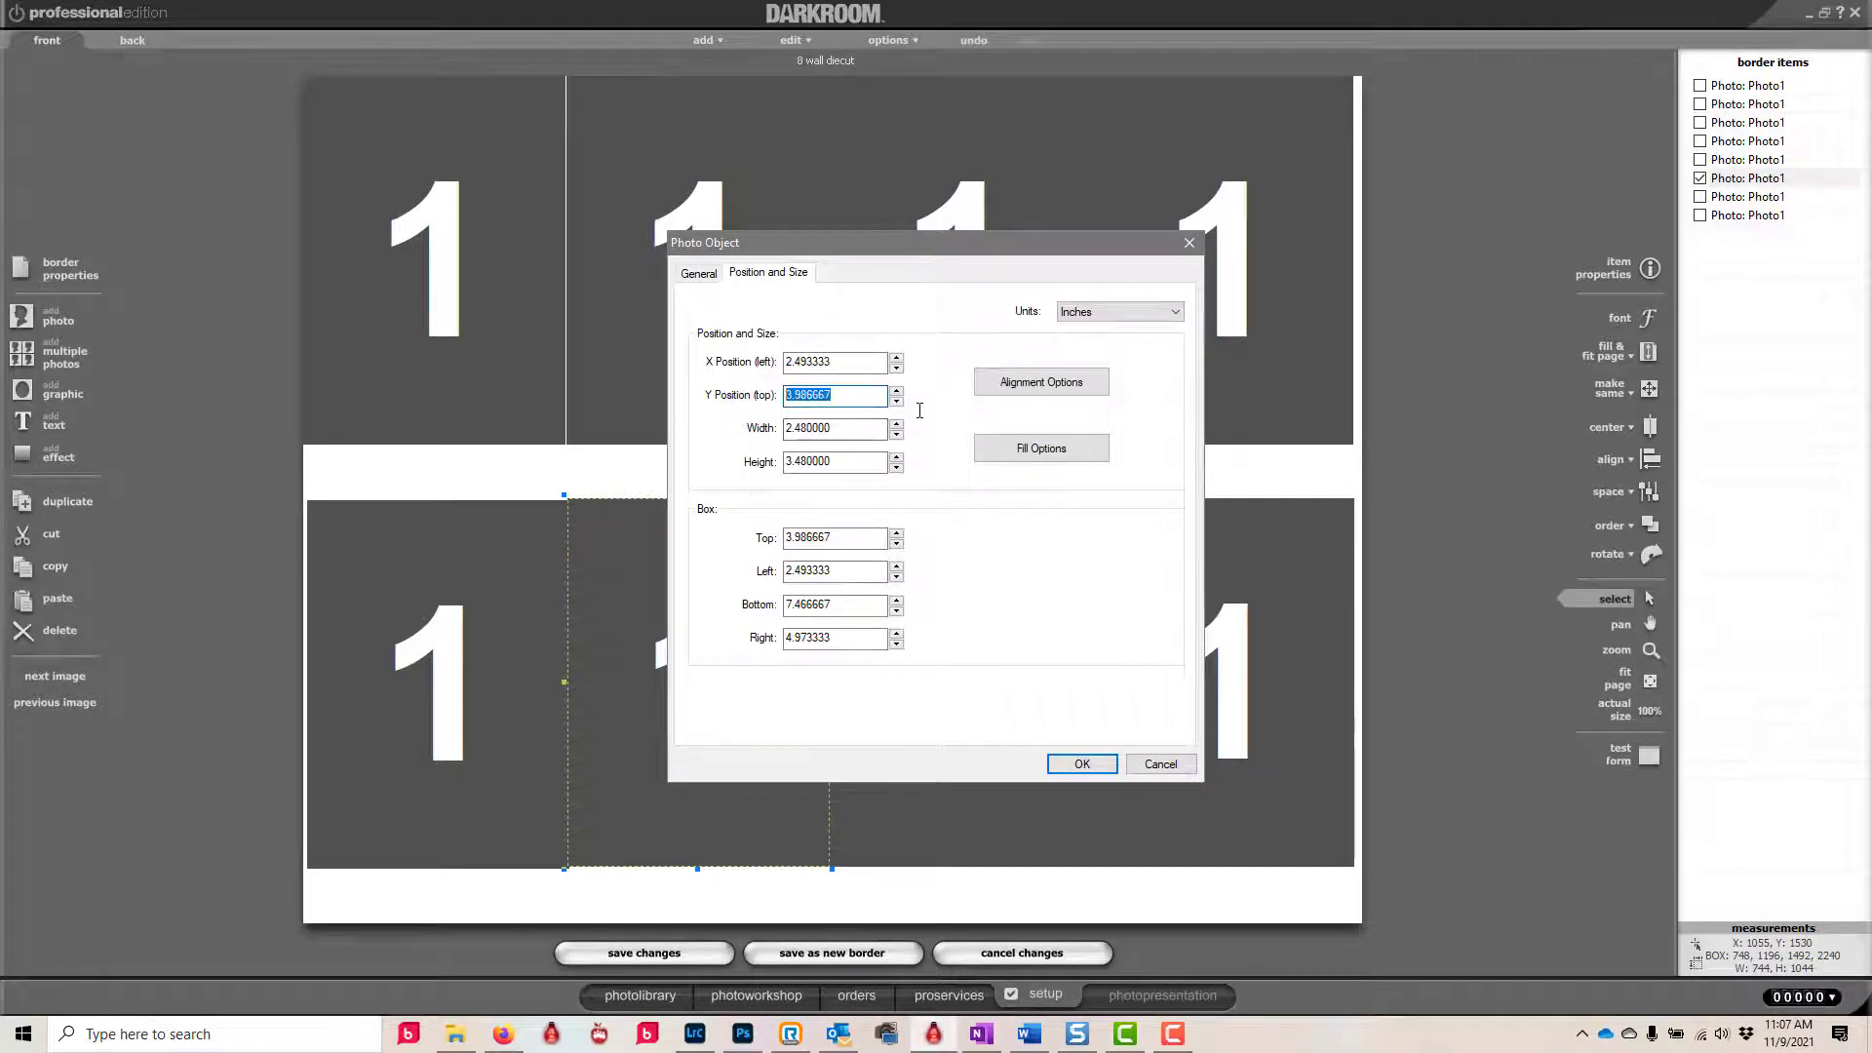
text(4)
key(shift+Tab)
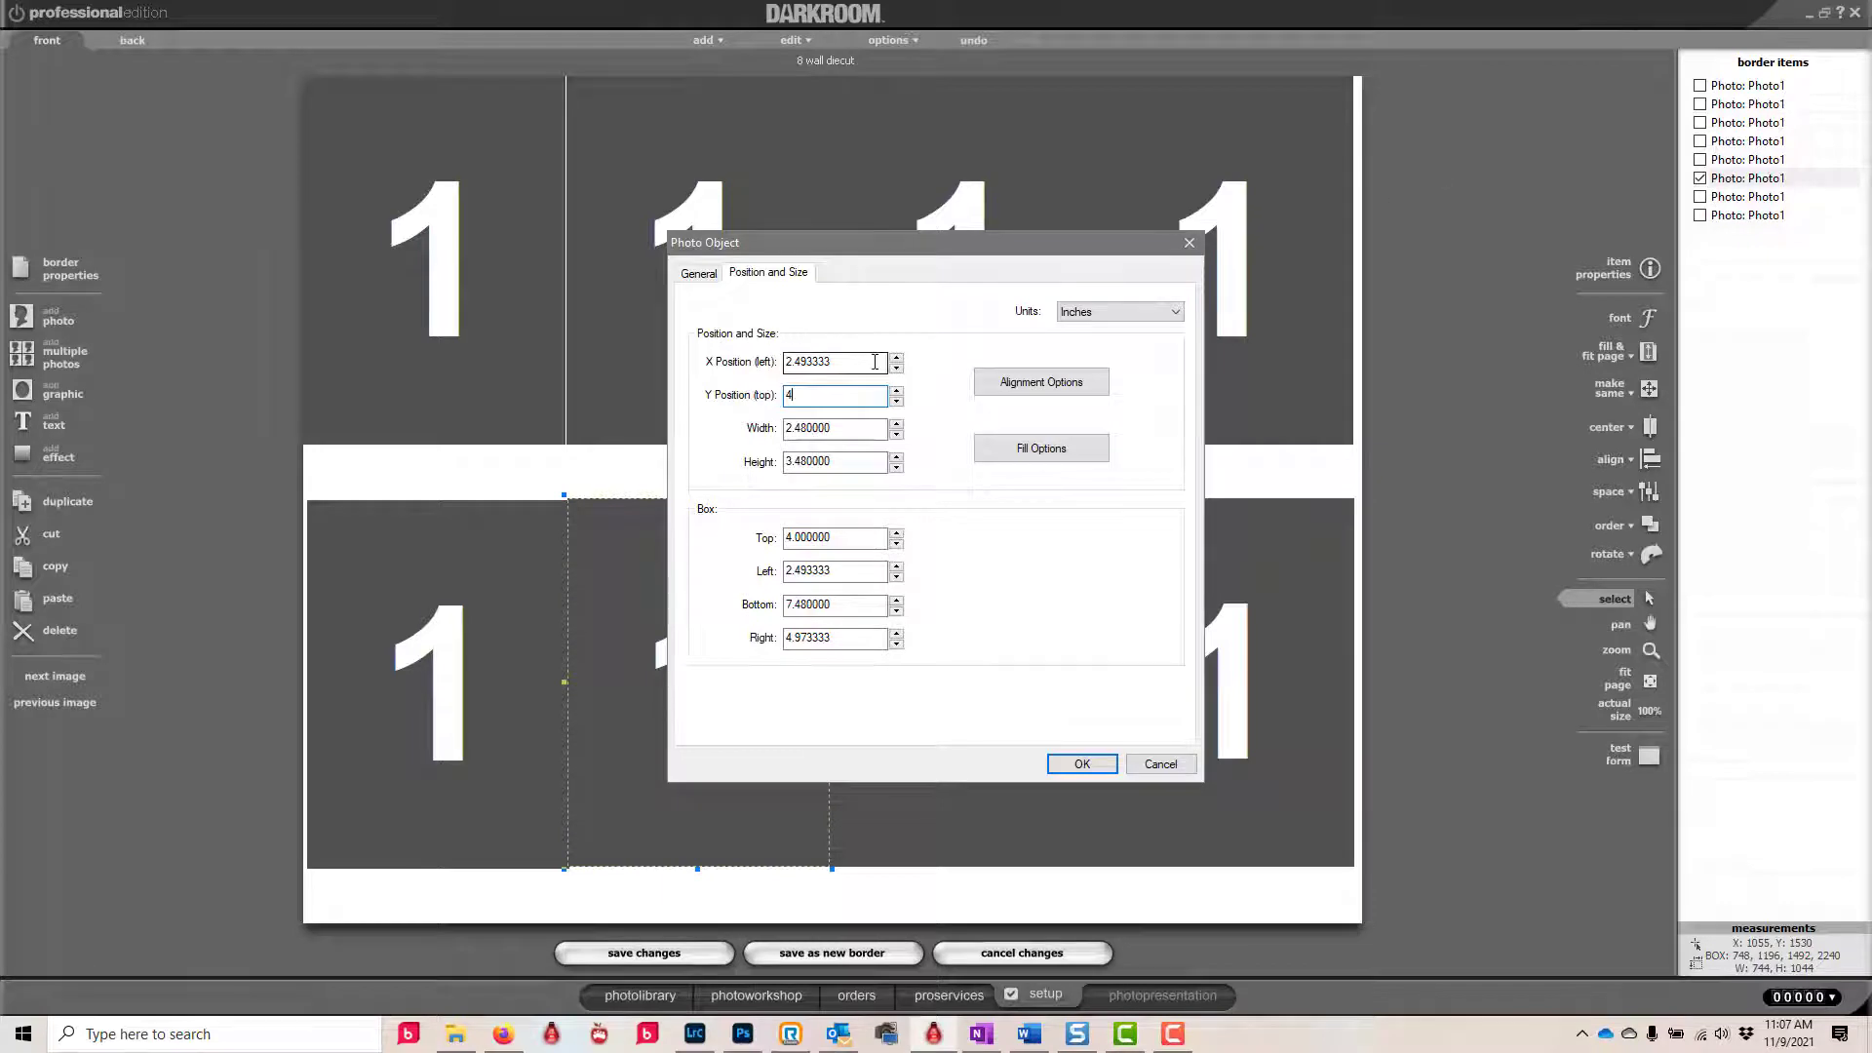
text(2)
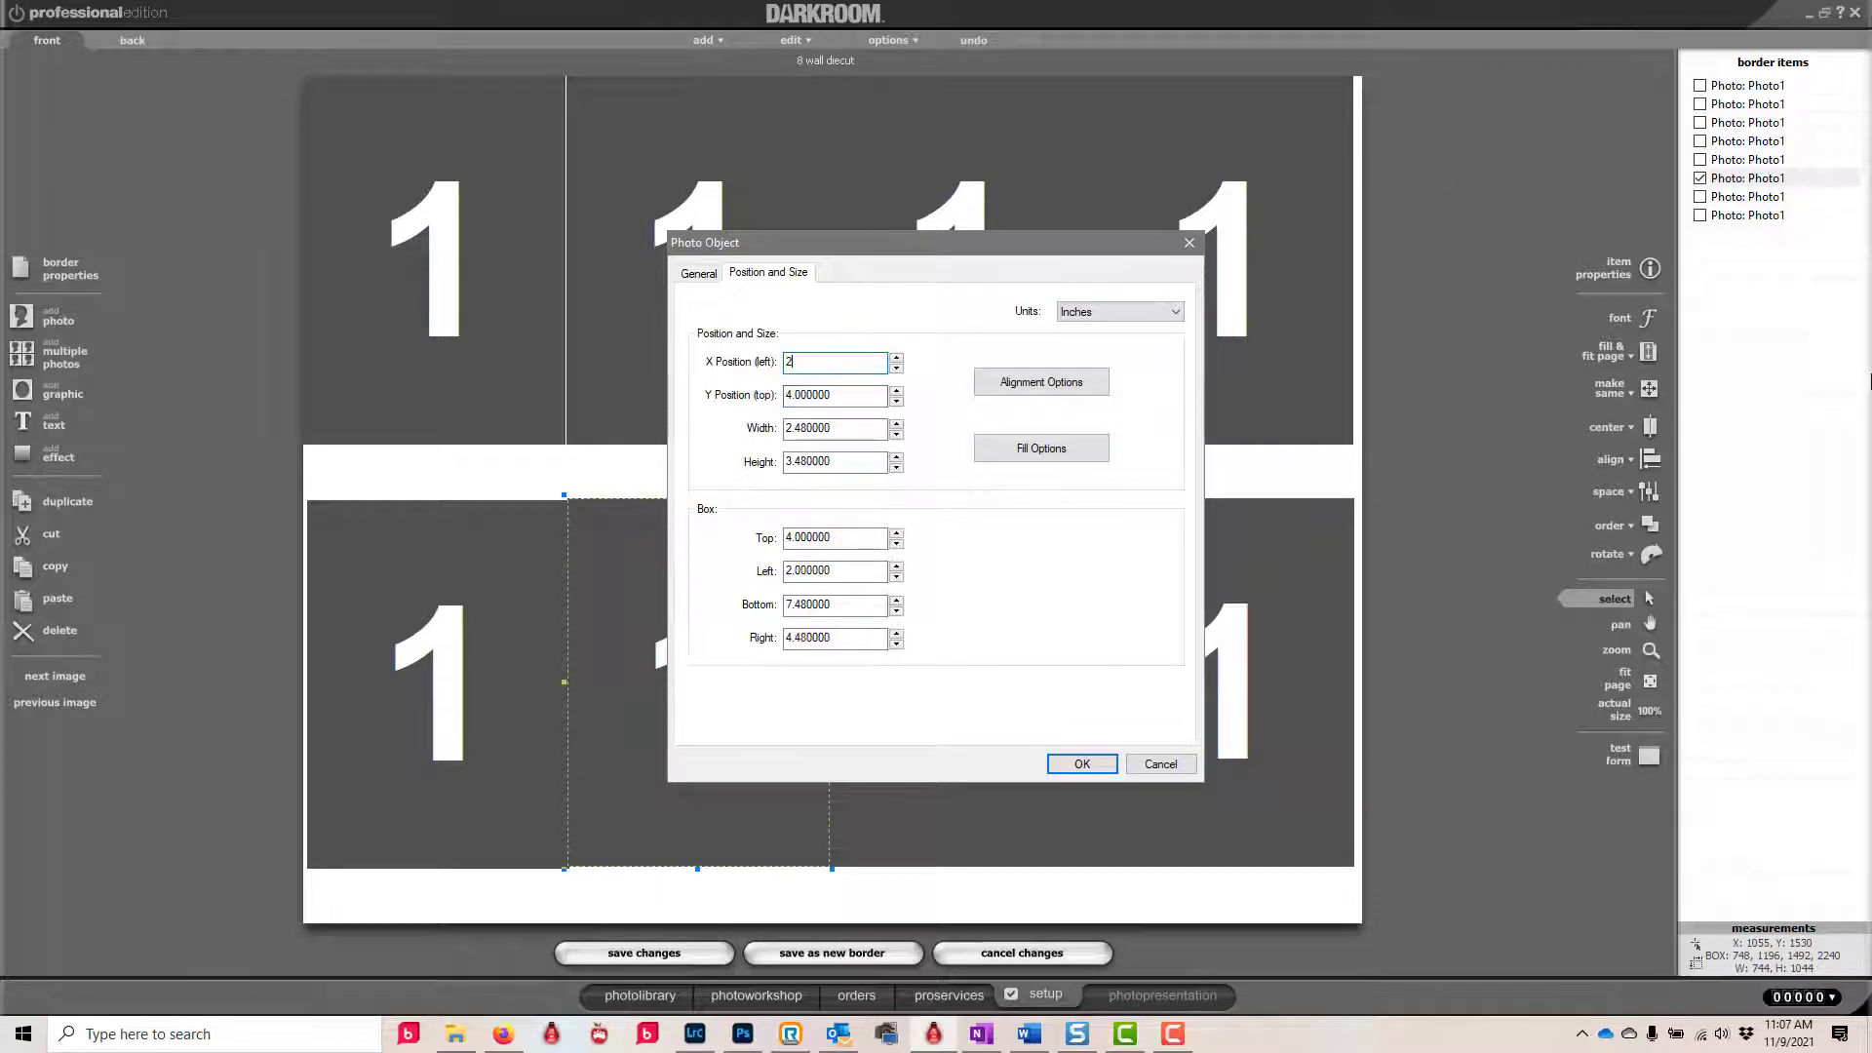
text(.5)
click(1078, 761)
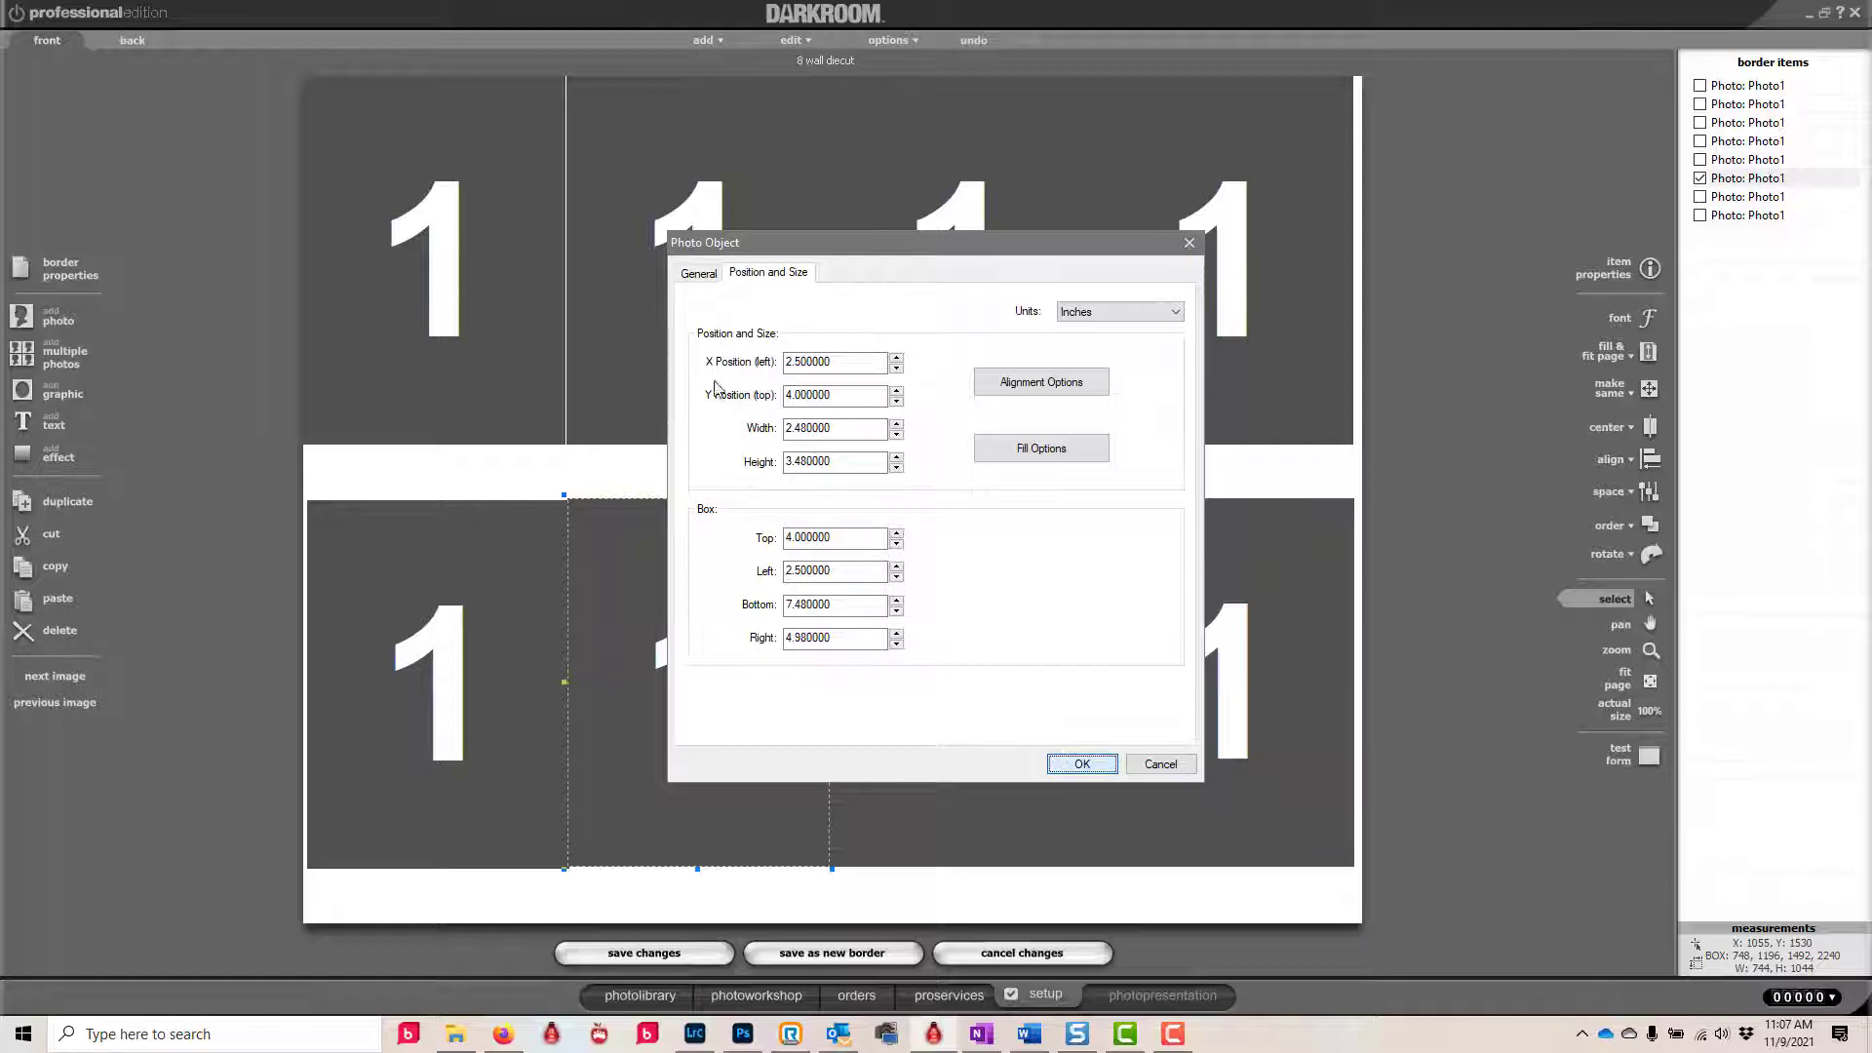
drag(795, 363, 806, 367)
text(48)
key(Return)
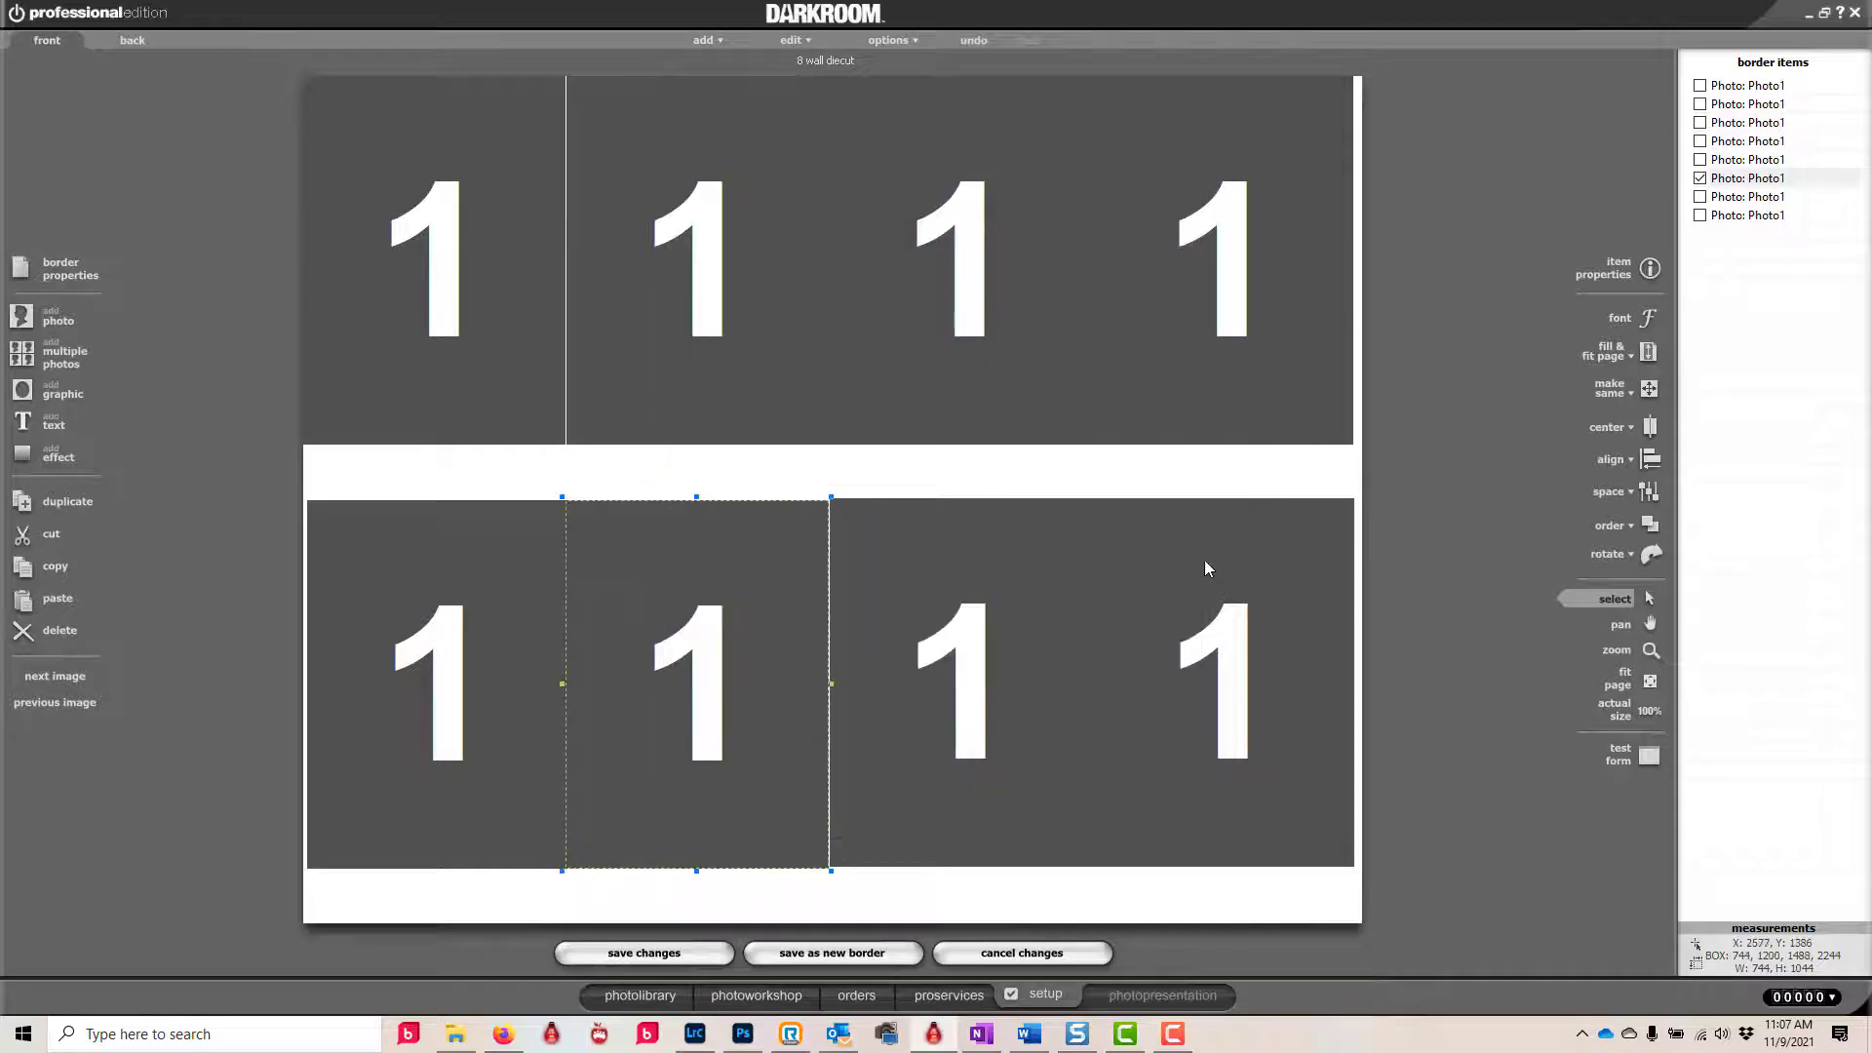
- Position the third photo of the lower row at X 5 inches and Y 4 inches
click(719, 427)
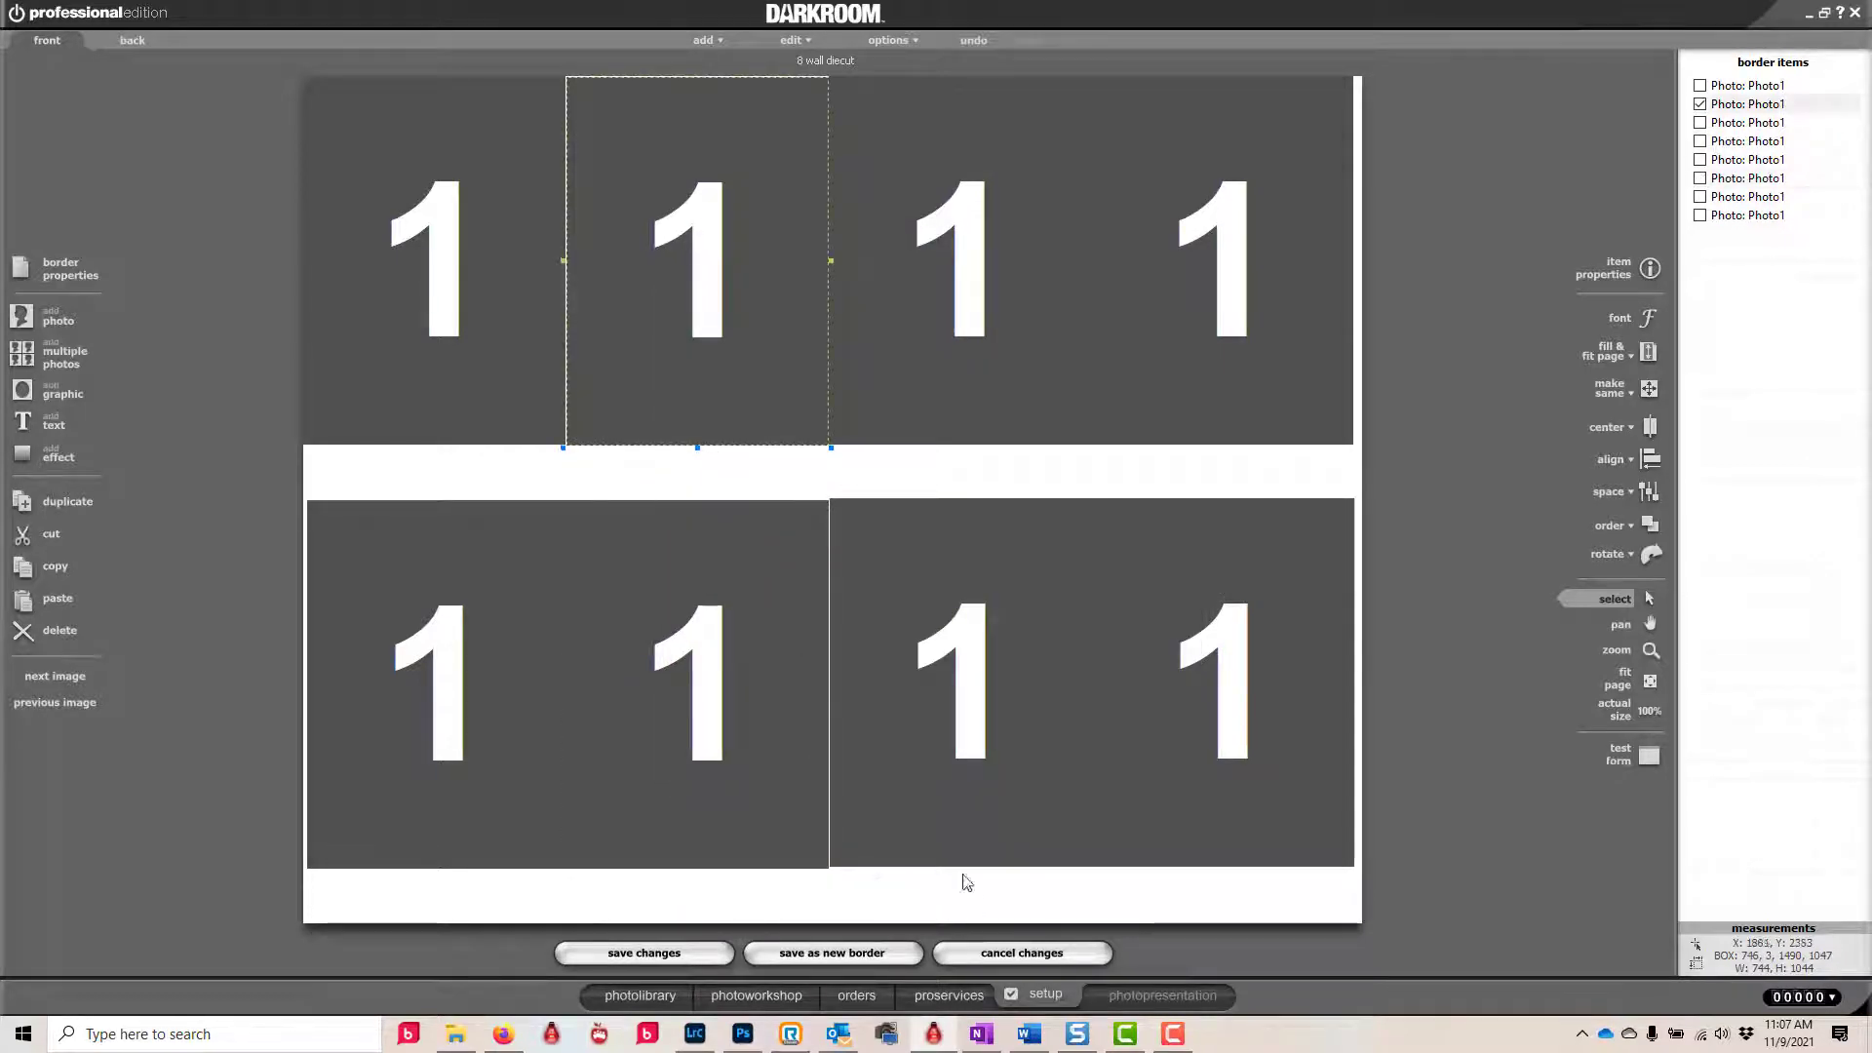
click(909, 672)
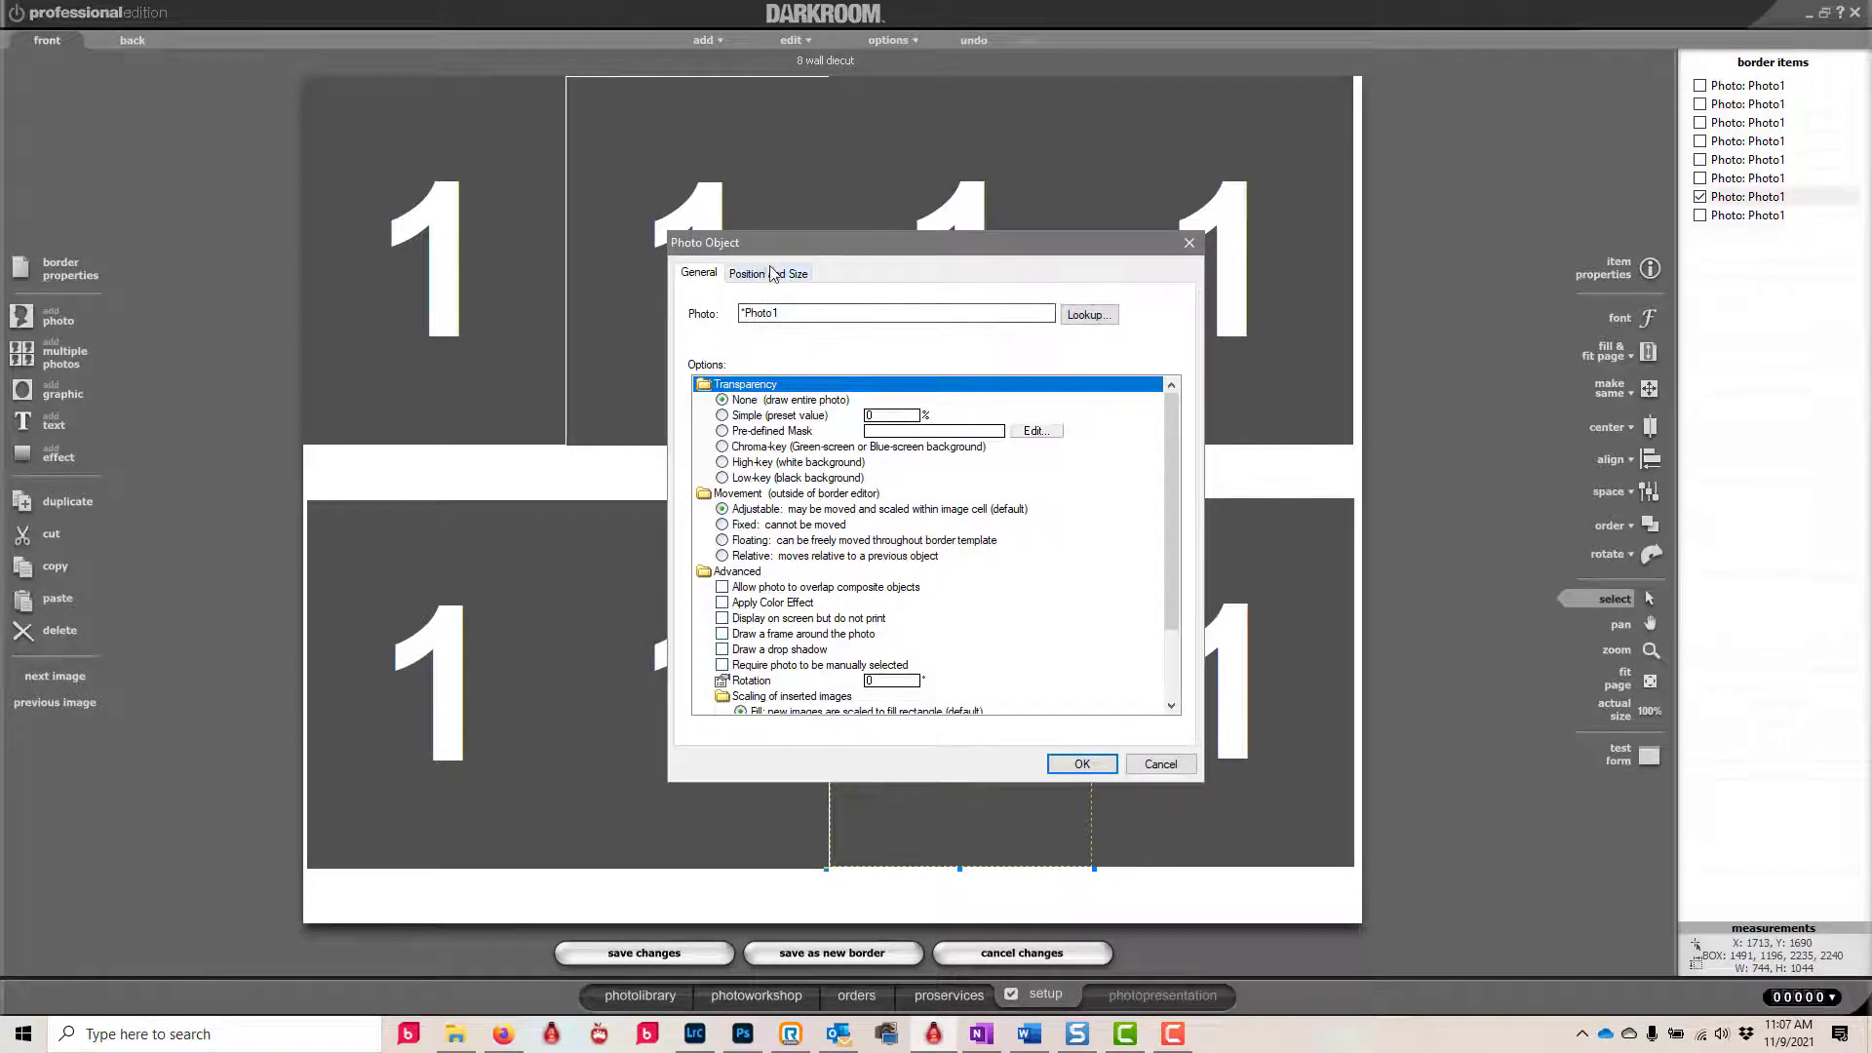
click(768, 272)
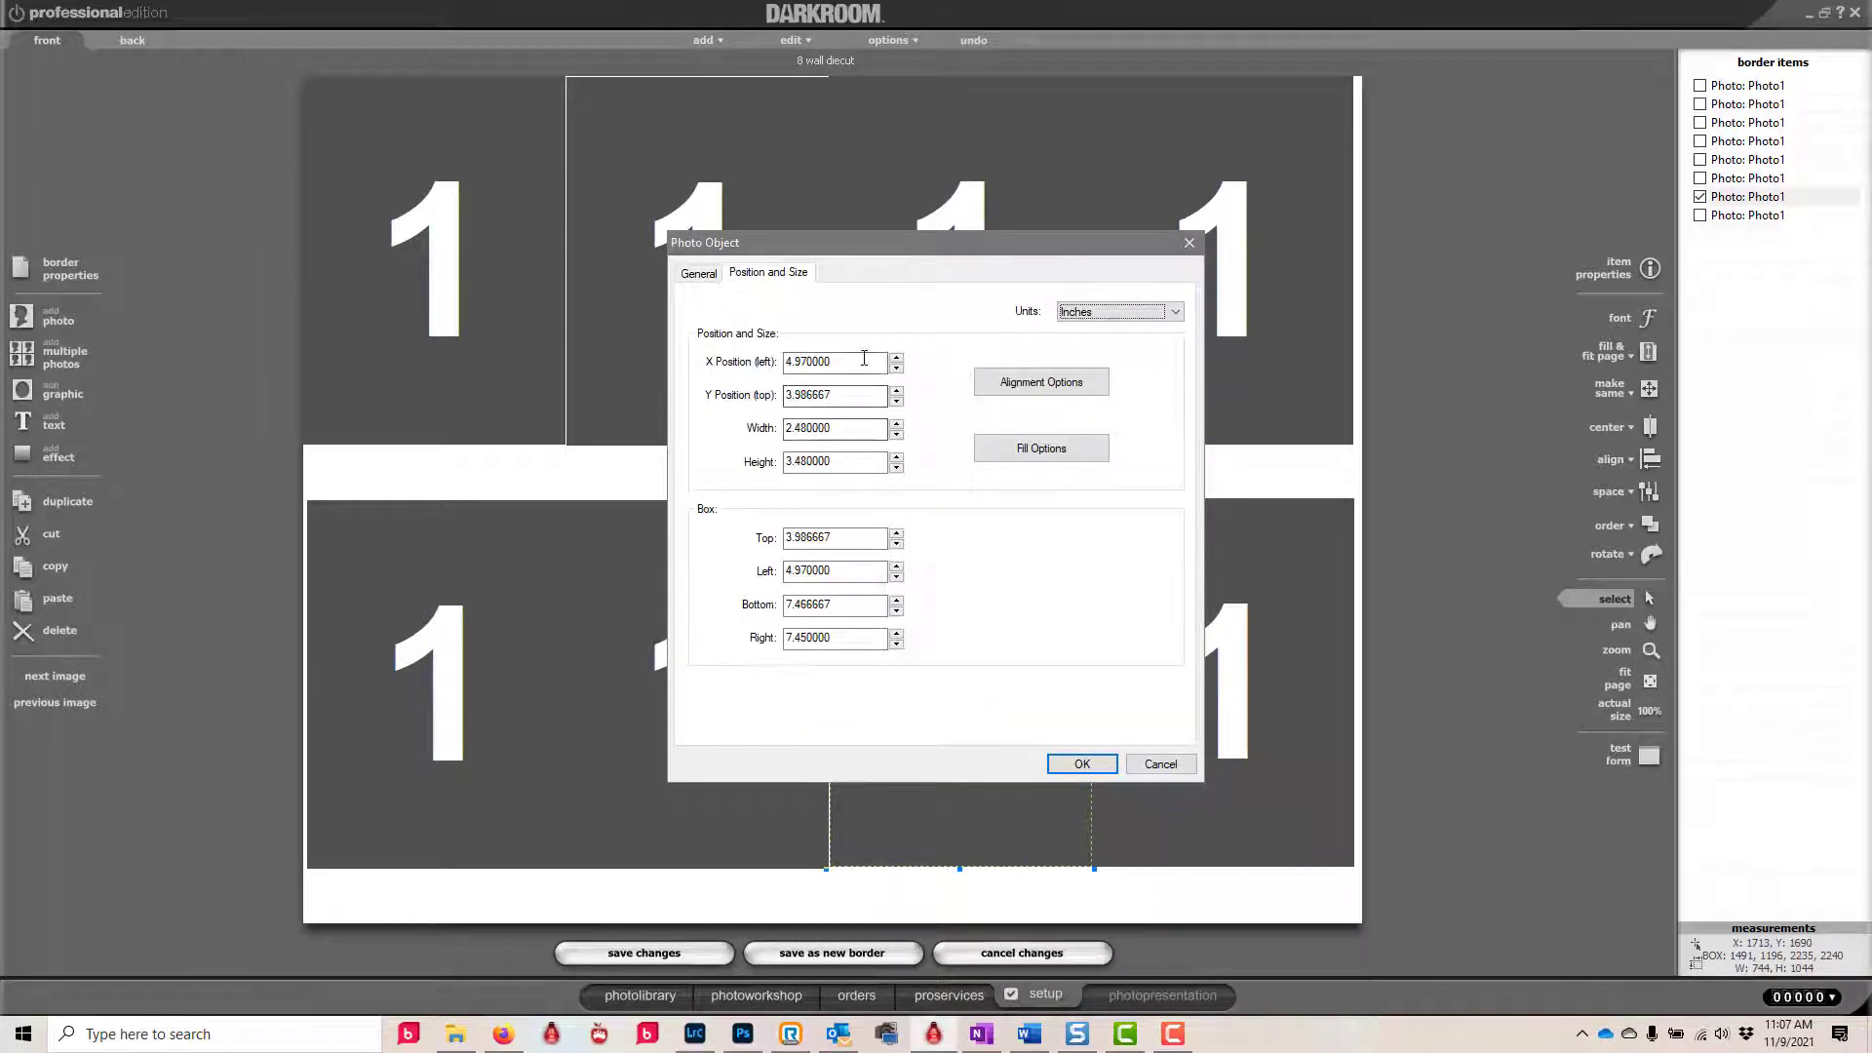
drag(850, 394, 614, 379)
text(4.000000)
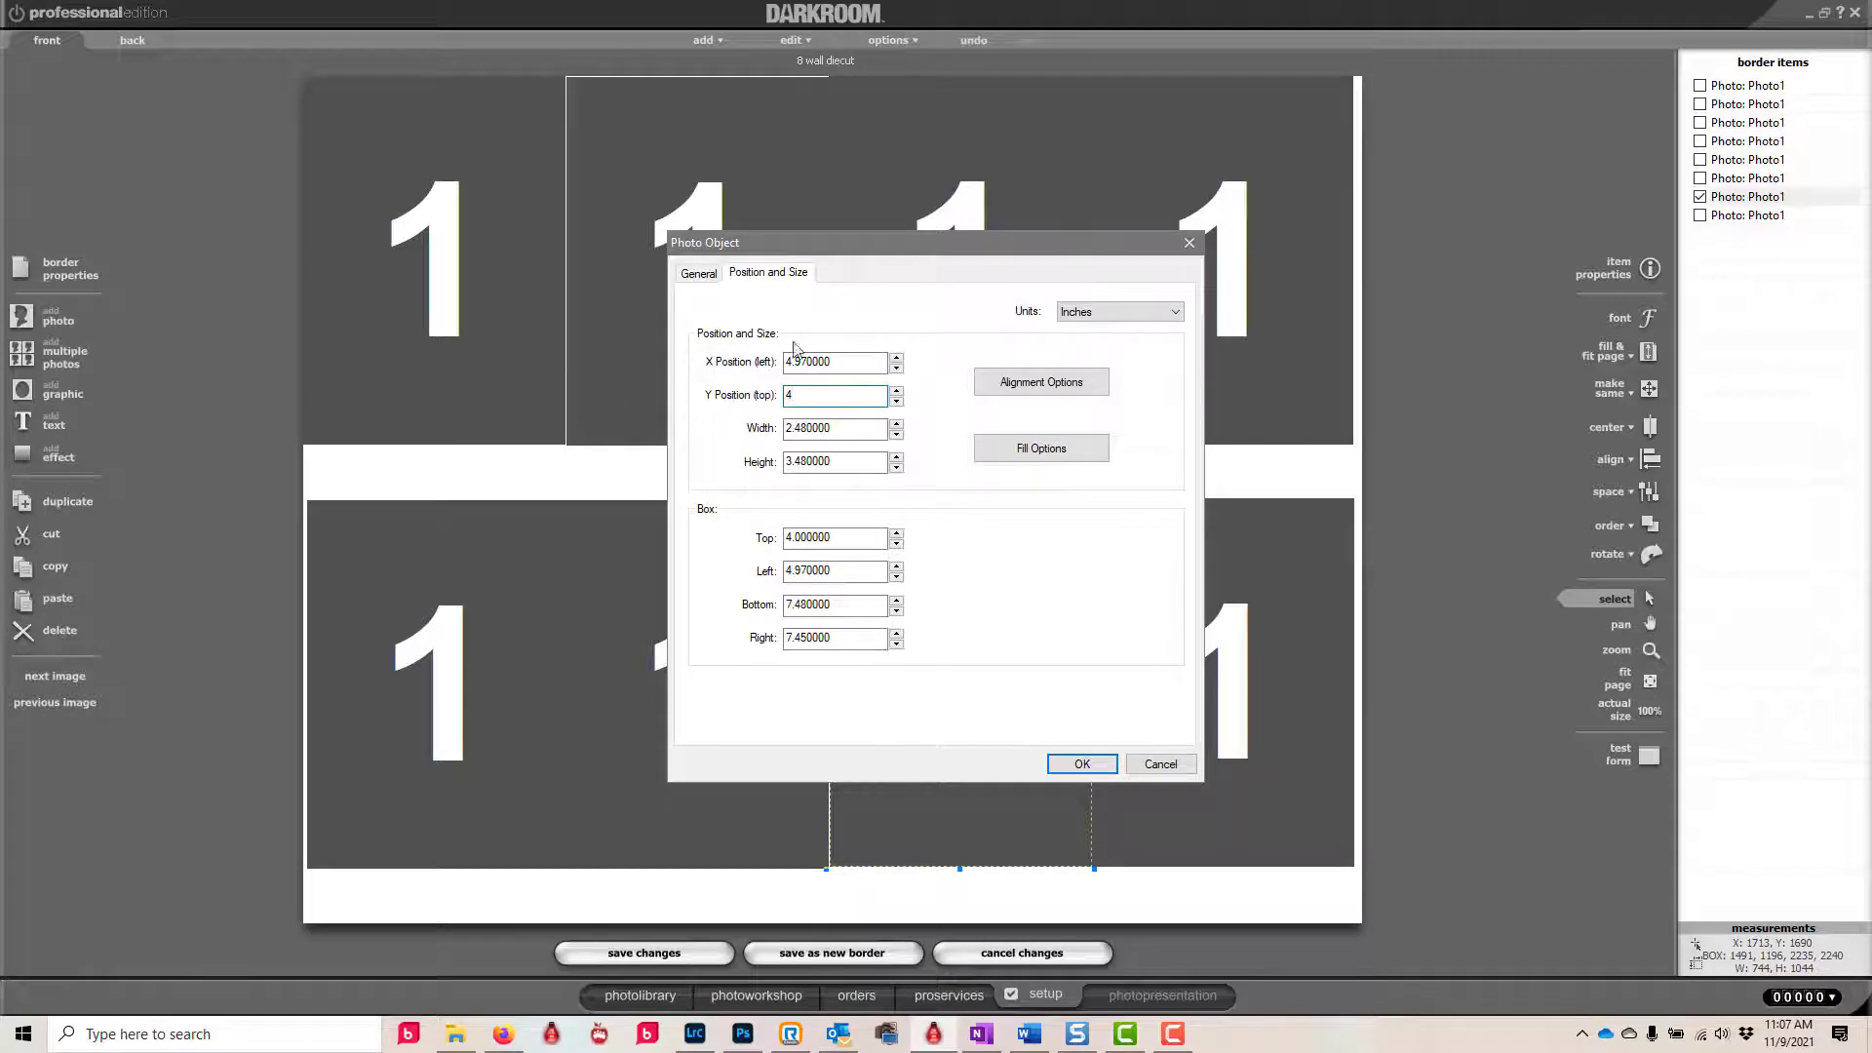
double_click(777, 361)
text(5)
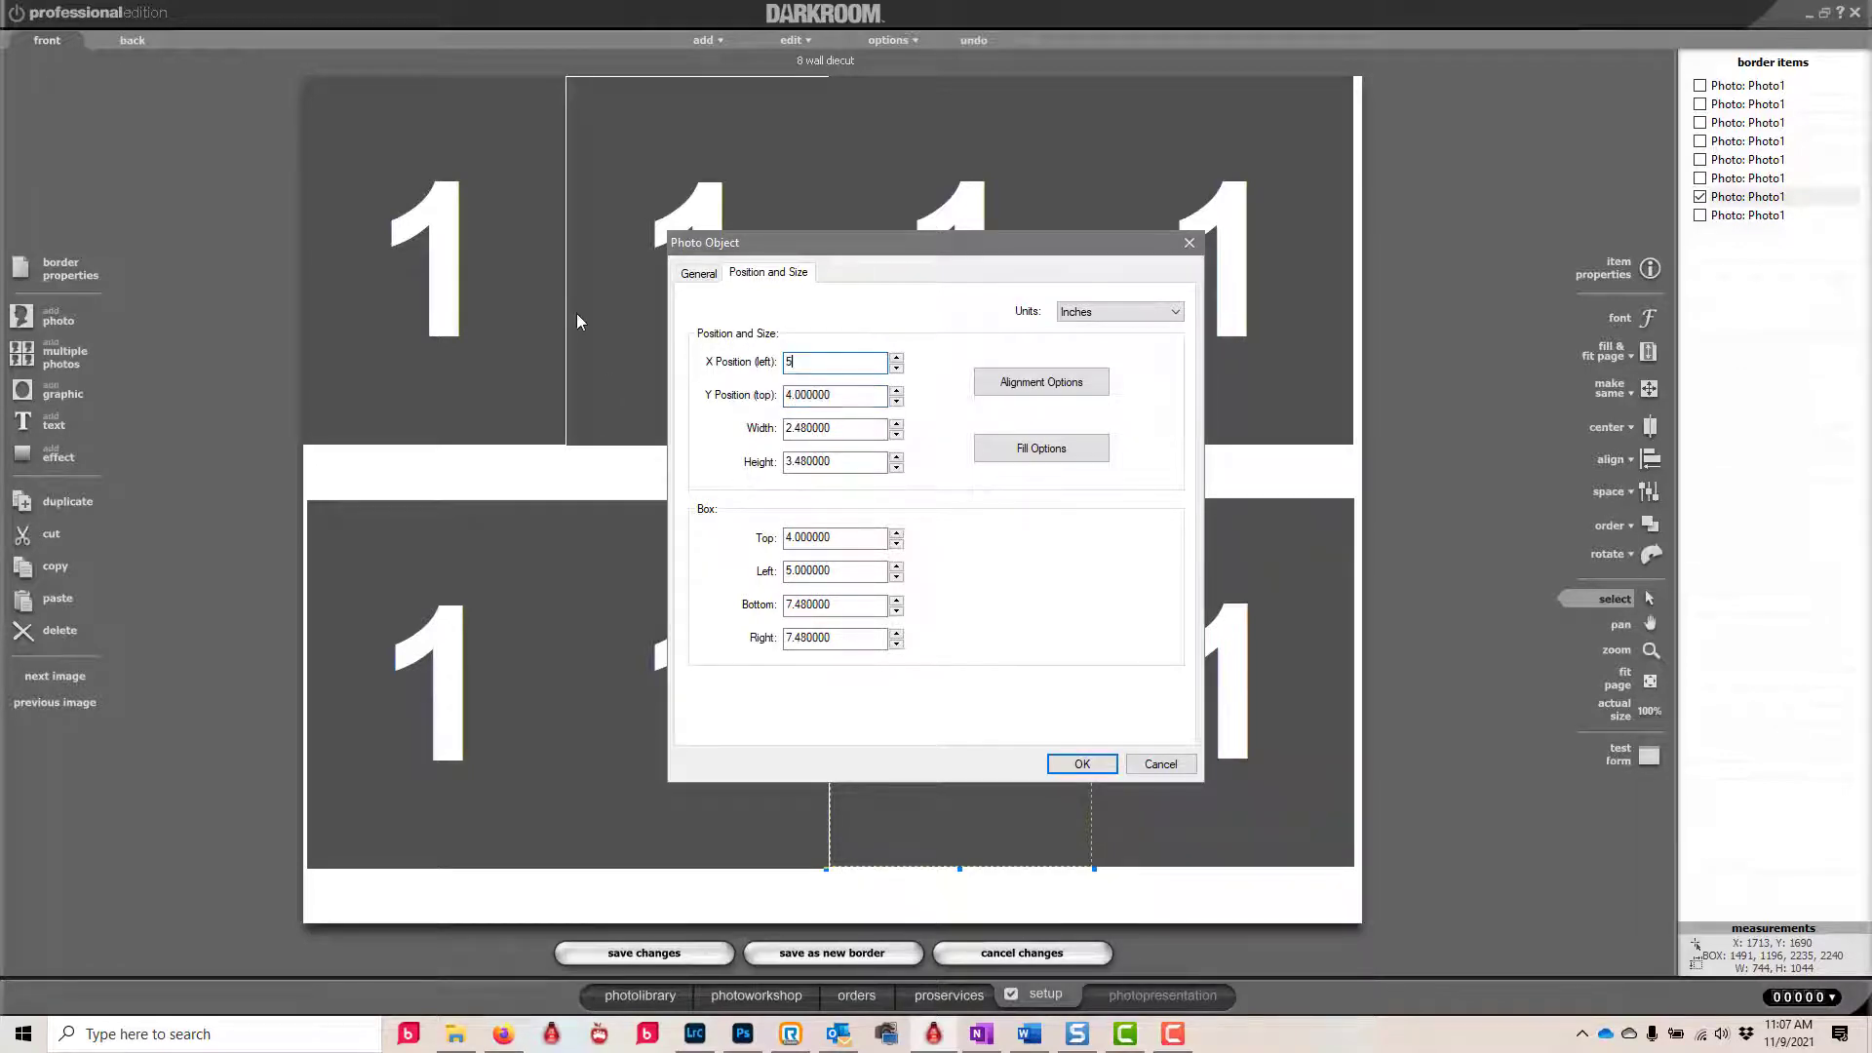
click(1069, 766)
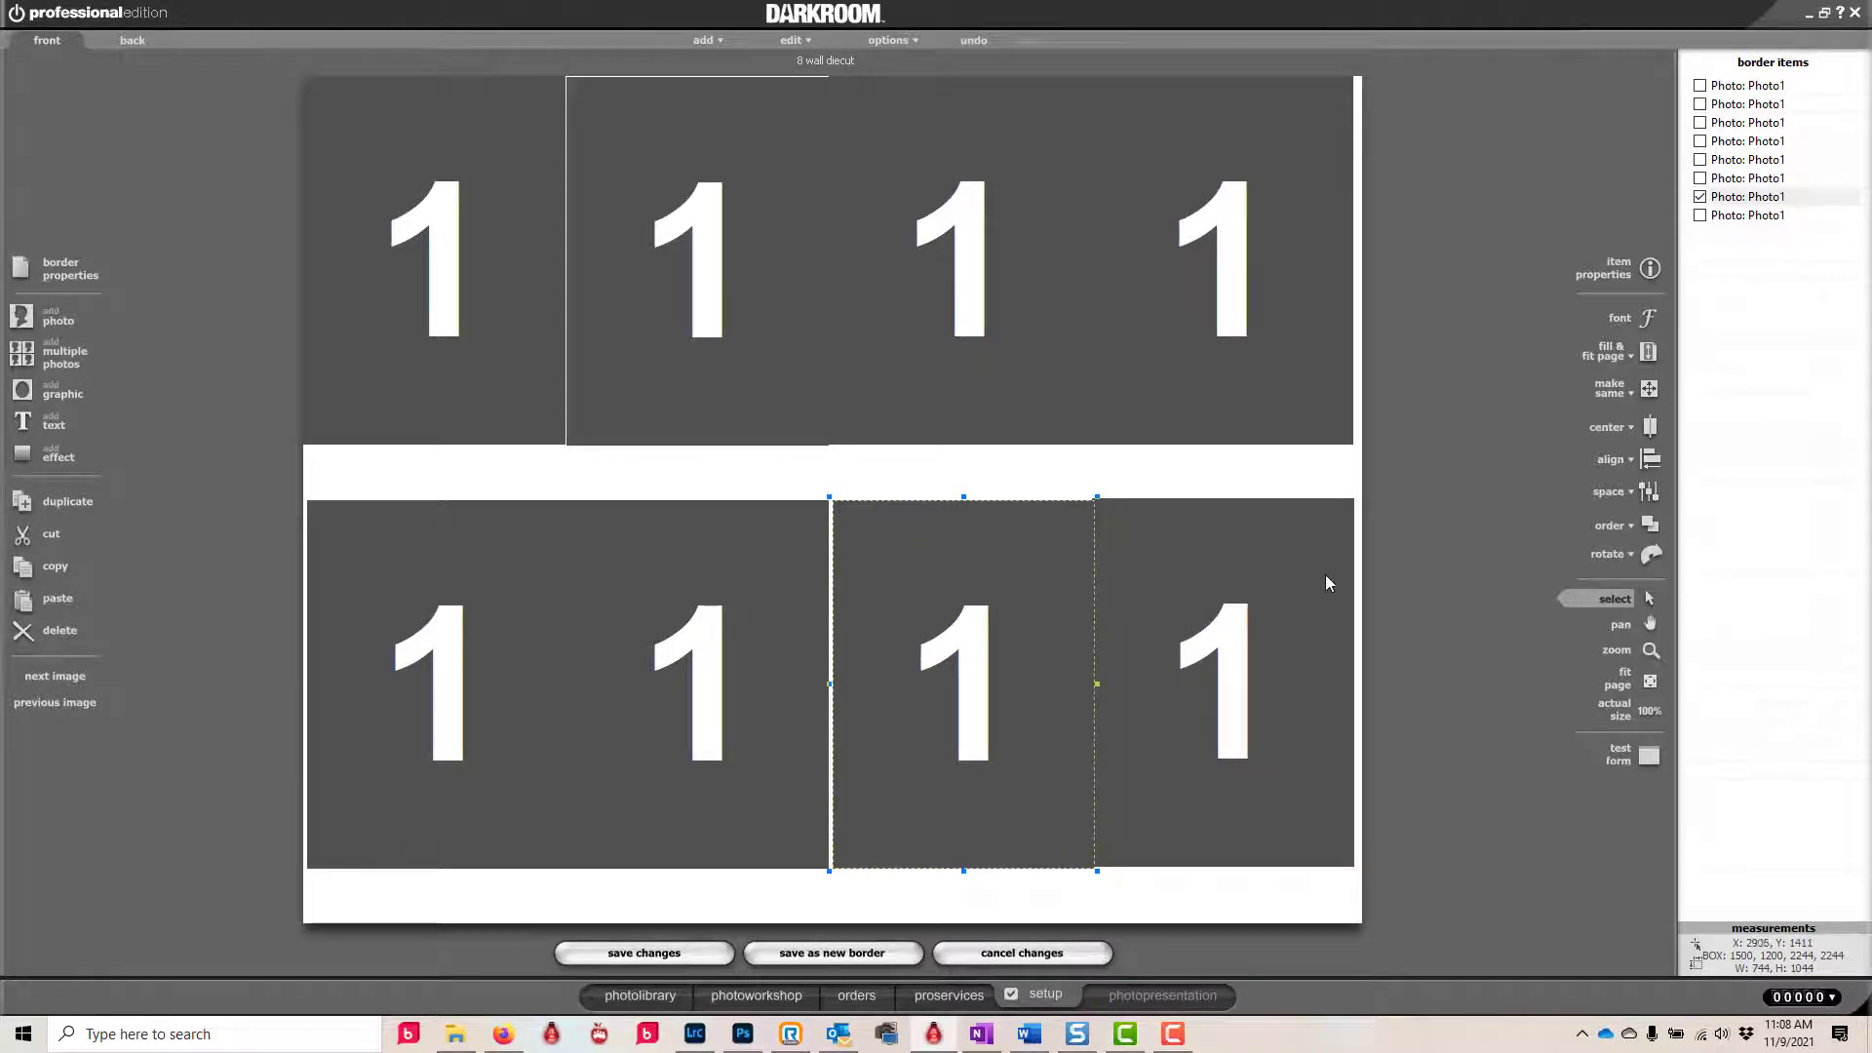
- Nudge the second lower-row photo right to close the gap to the third, about 755 pixels from the page's left edge
click(778, 594)
key(Right)
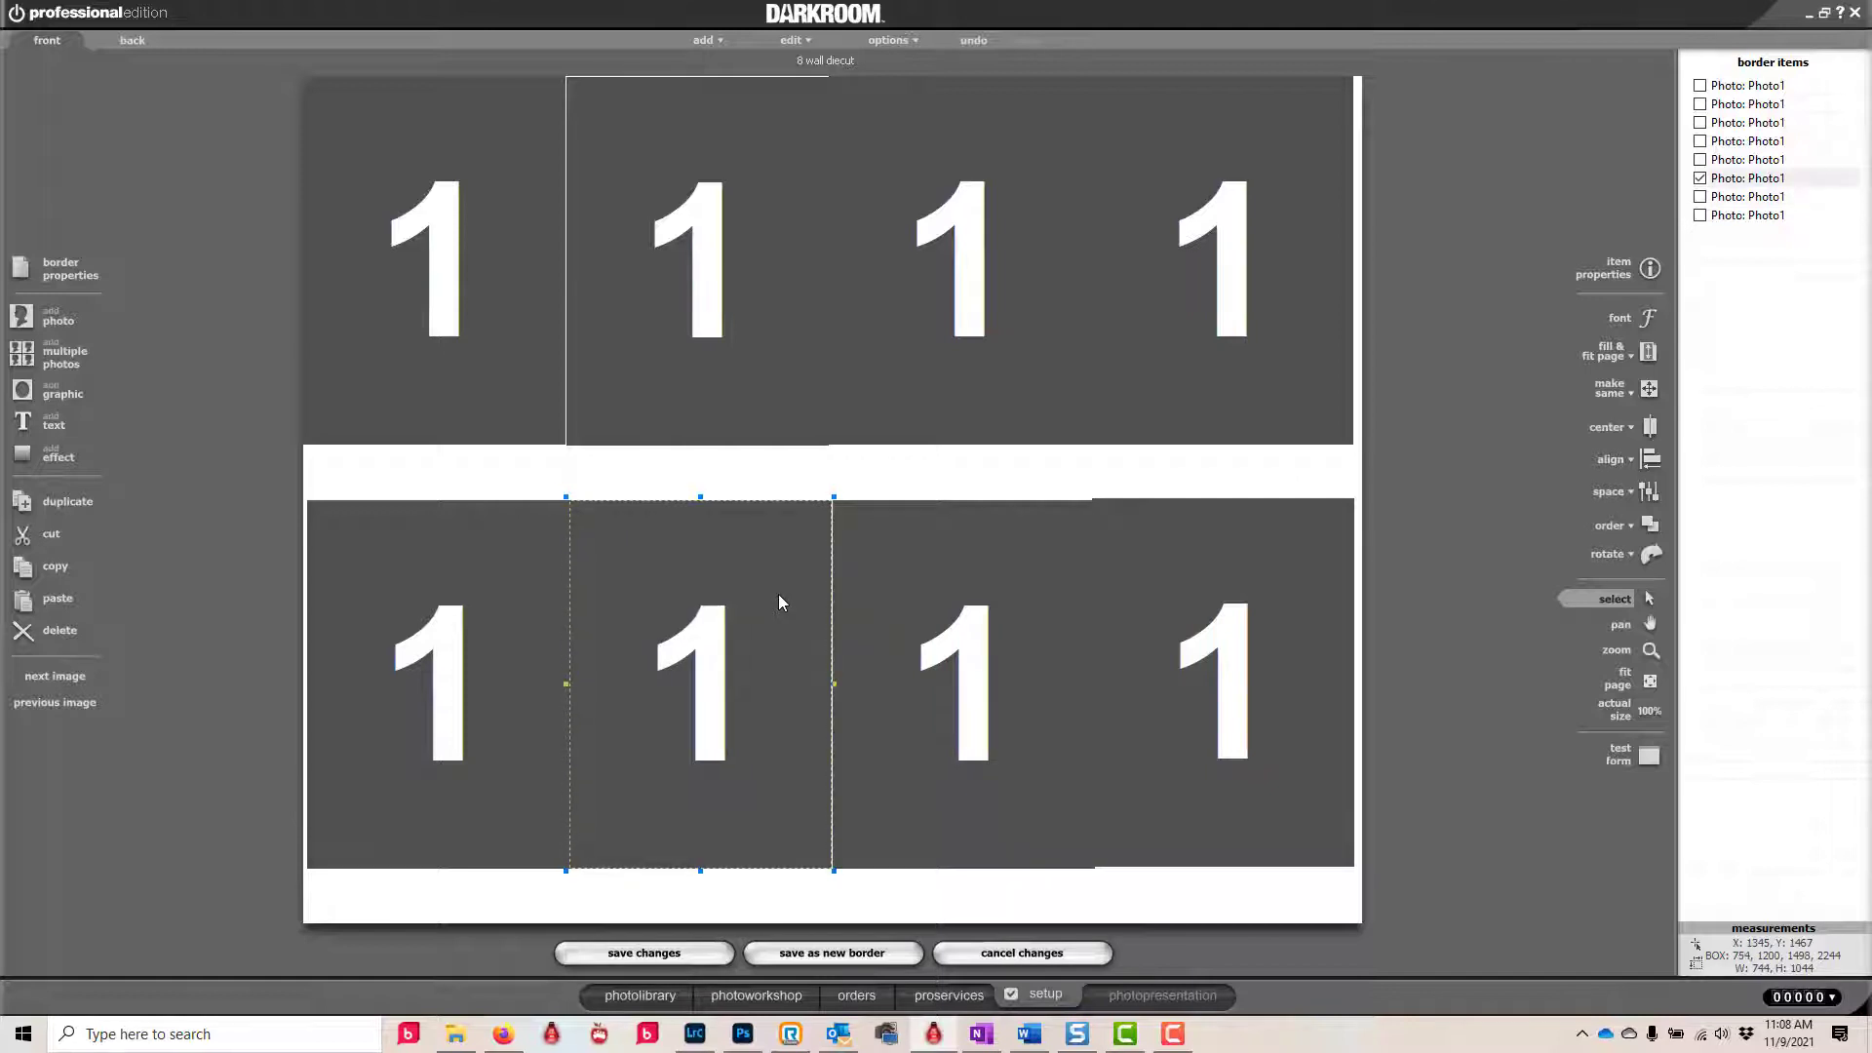
key(Right)
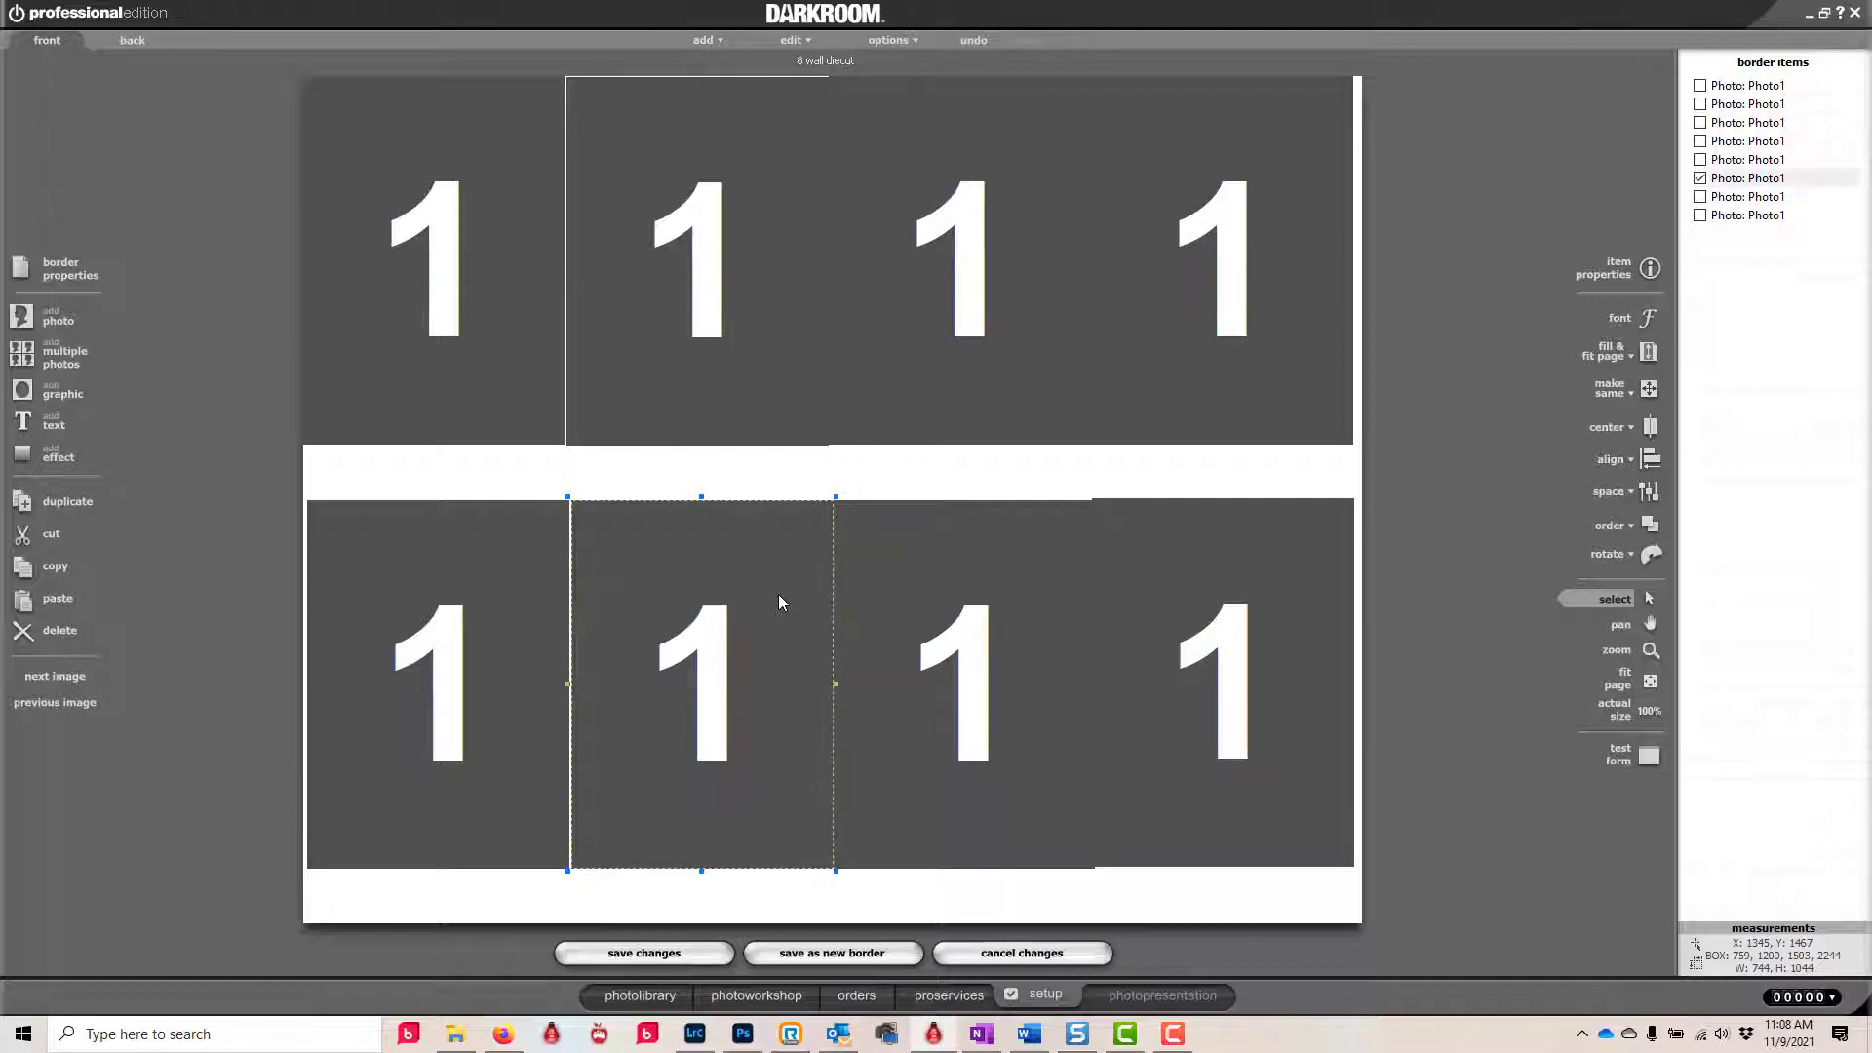
key(Left)
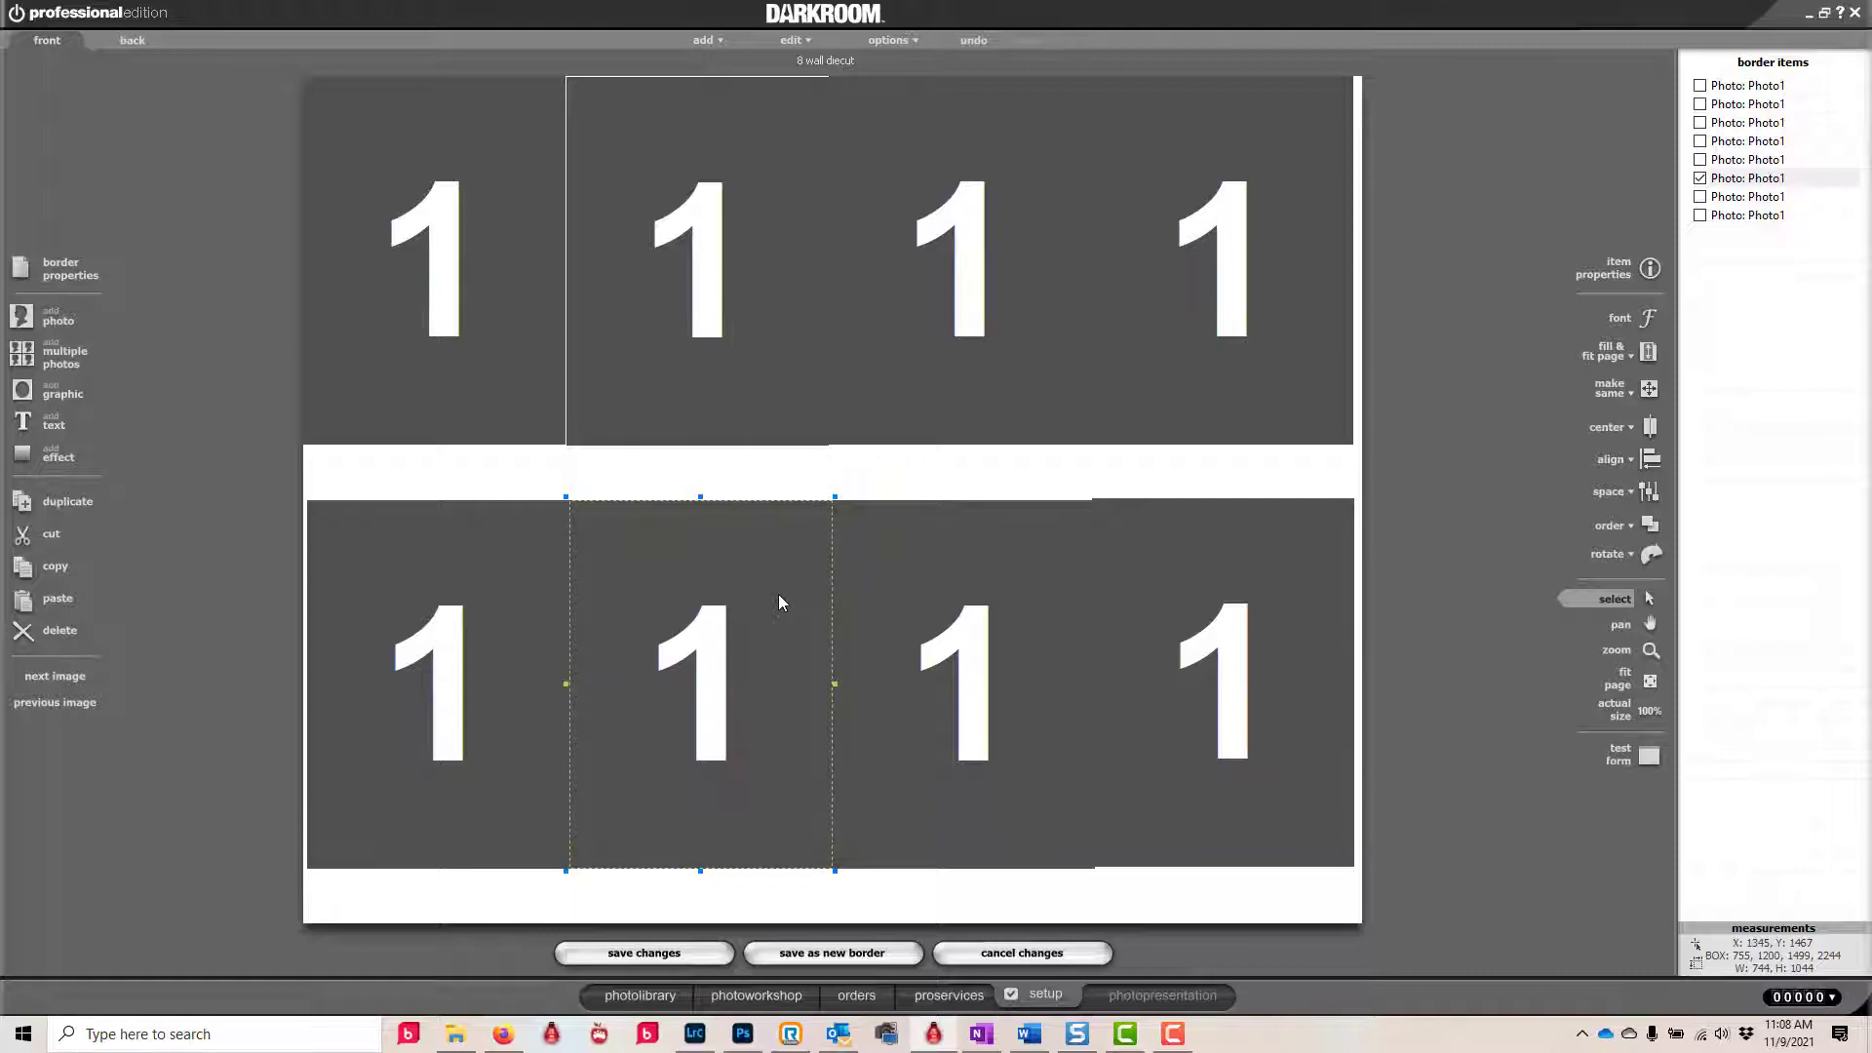
- Try to nudge the fourth lower-row photo down and right into line with the other photos in its row
click(1149, 564)
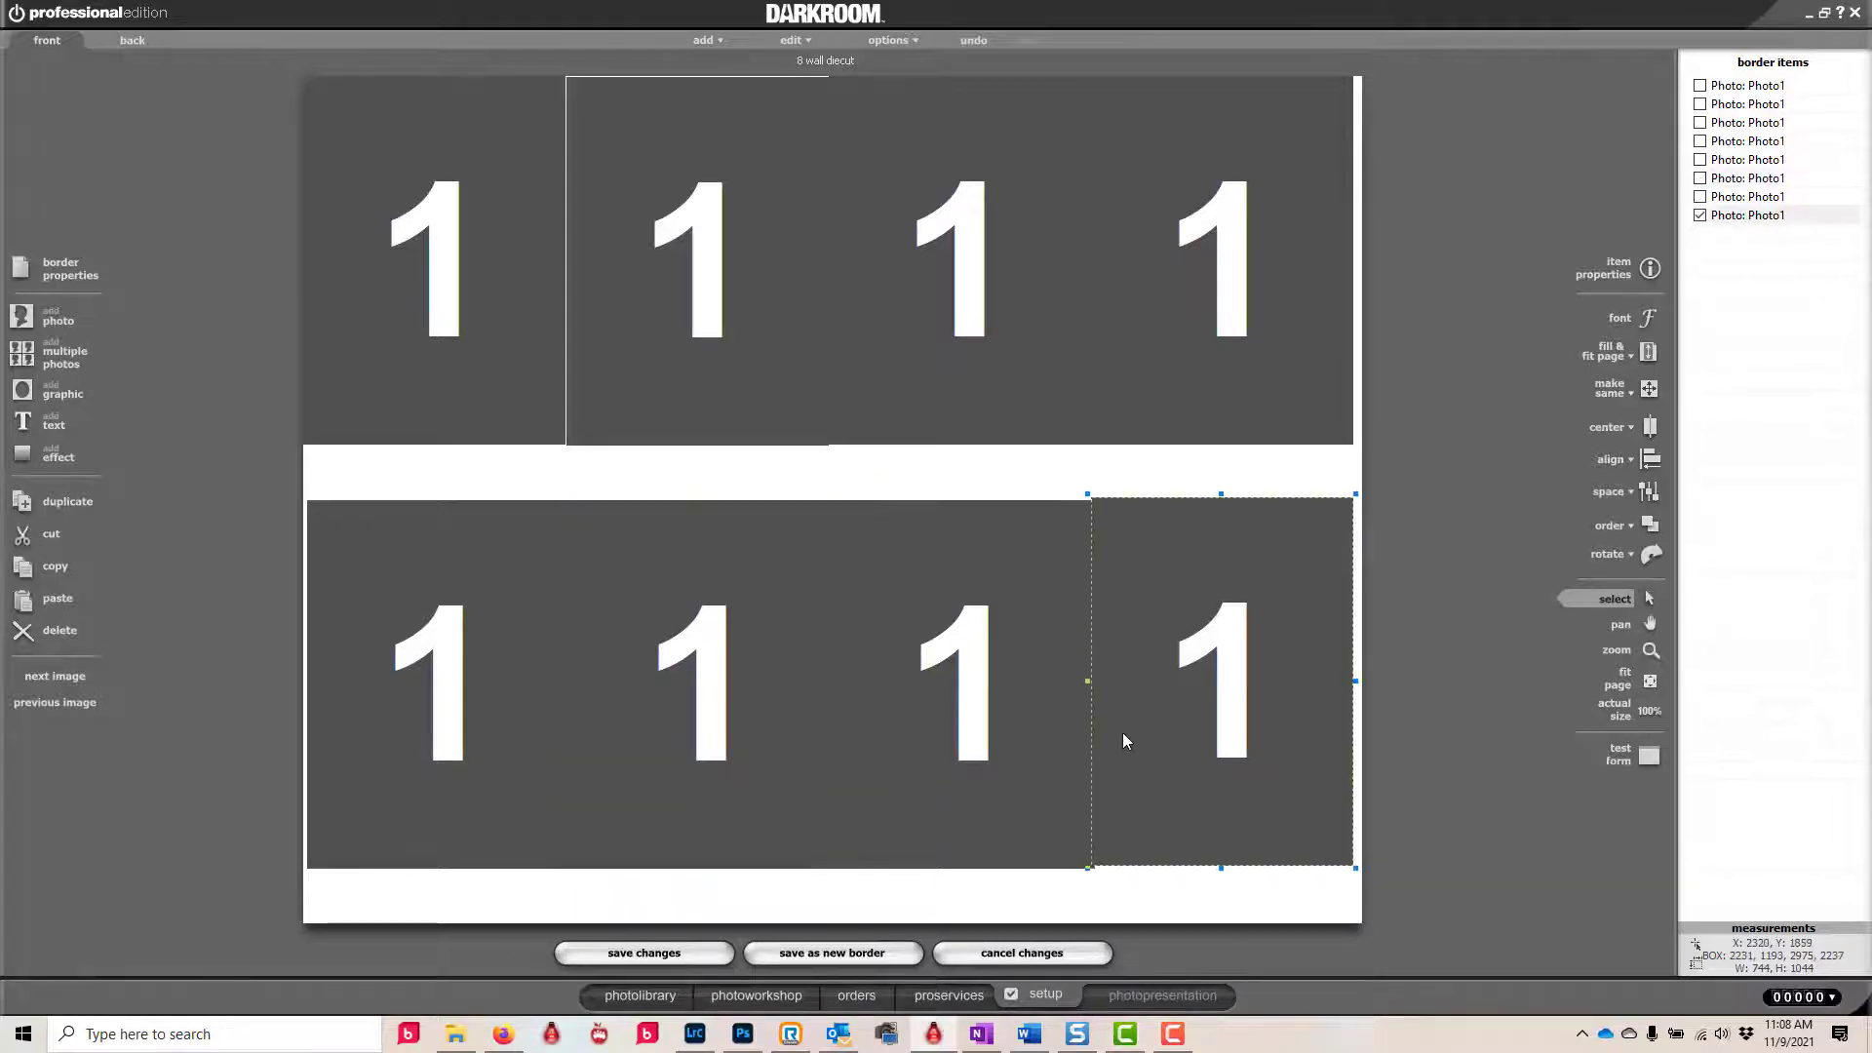
key(Down)
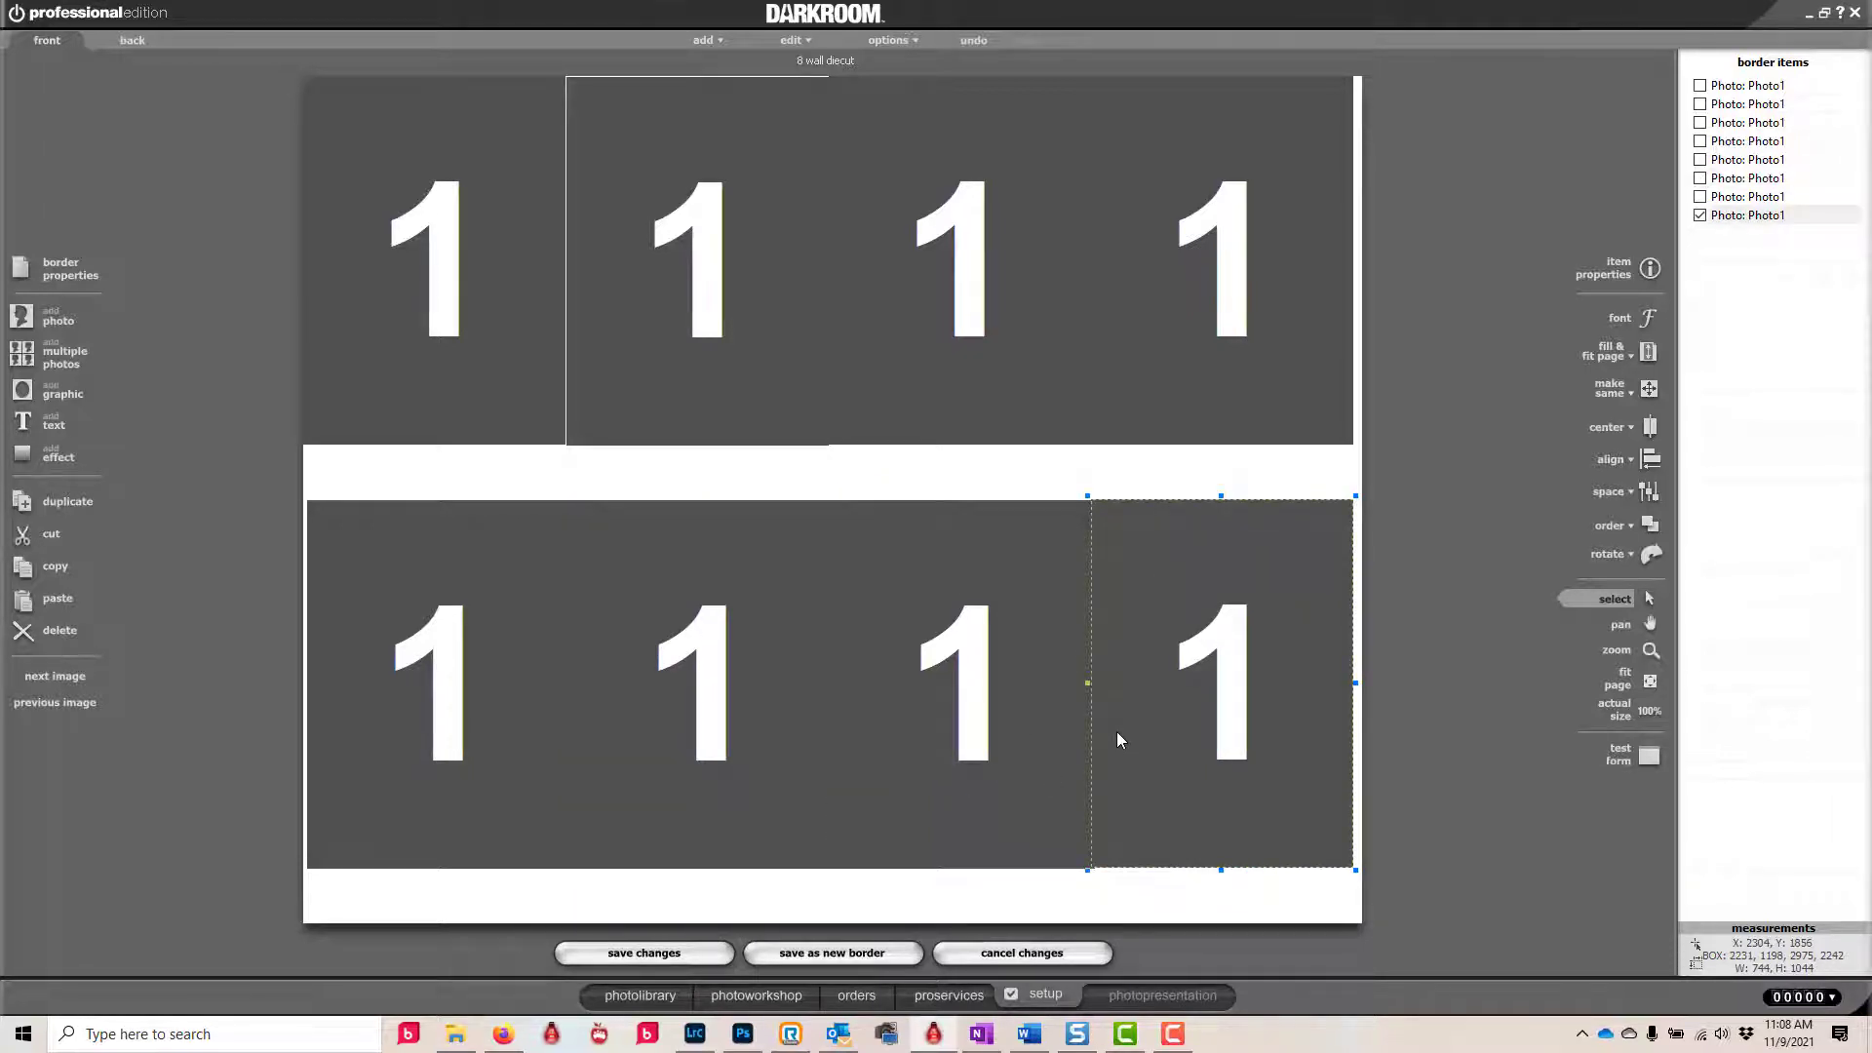
key(Down)
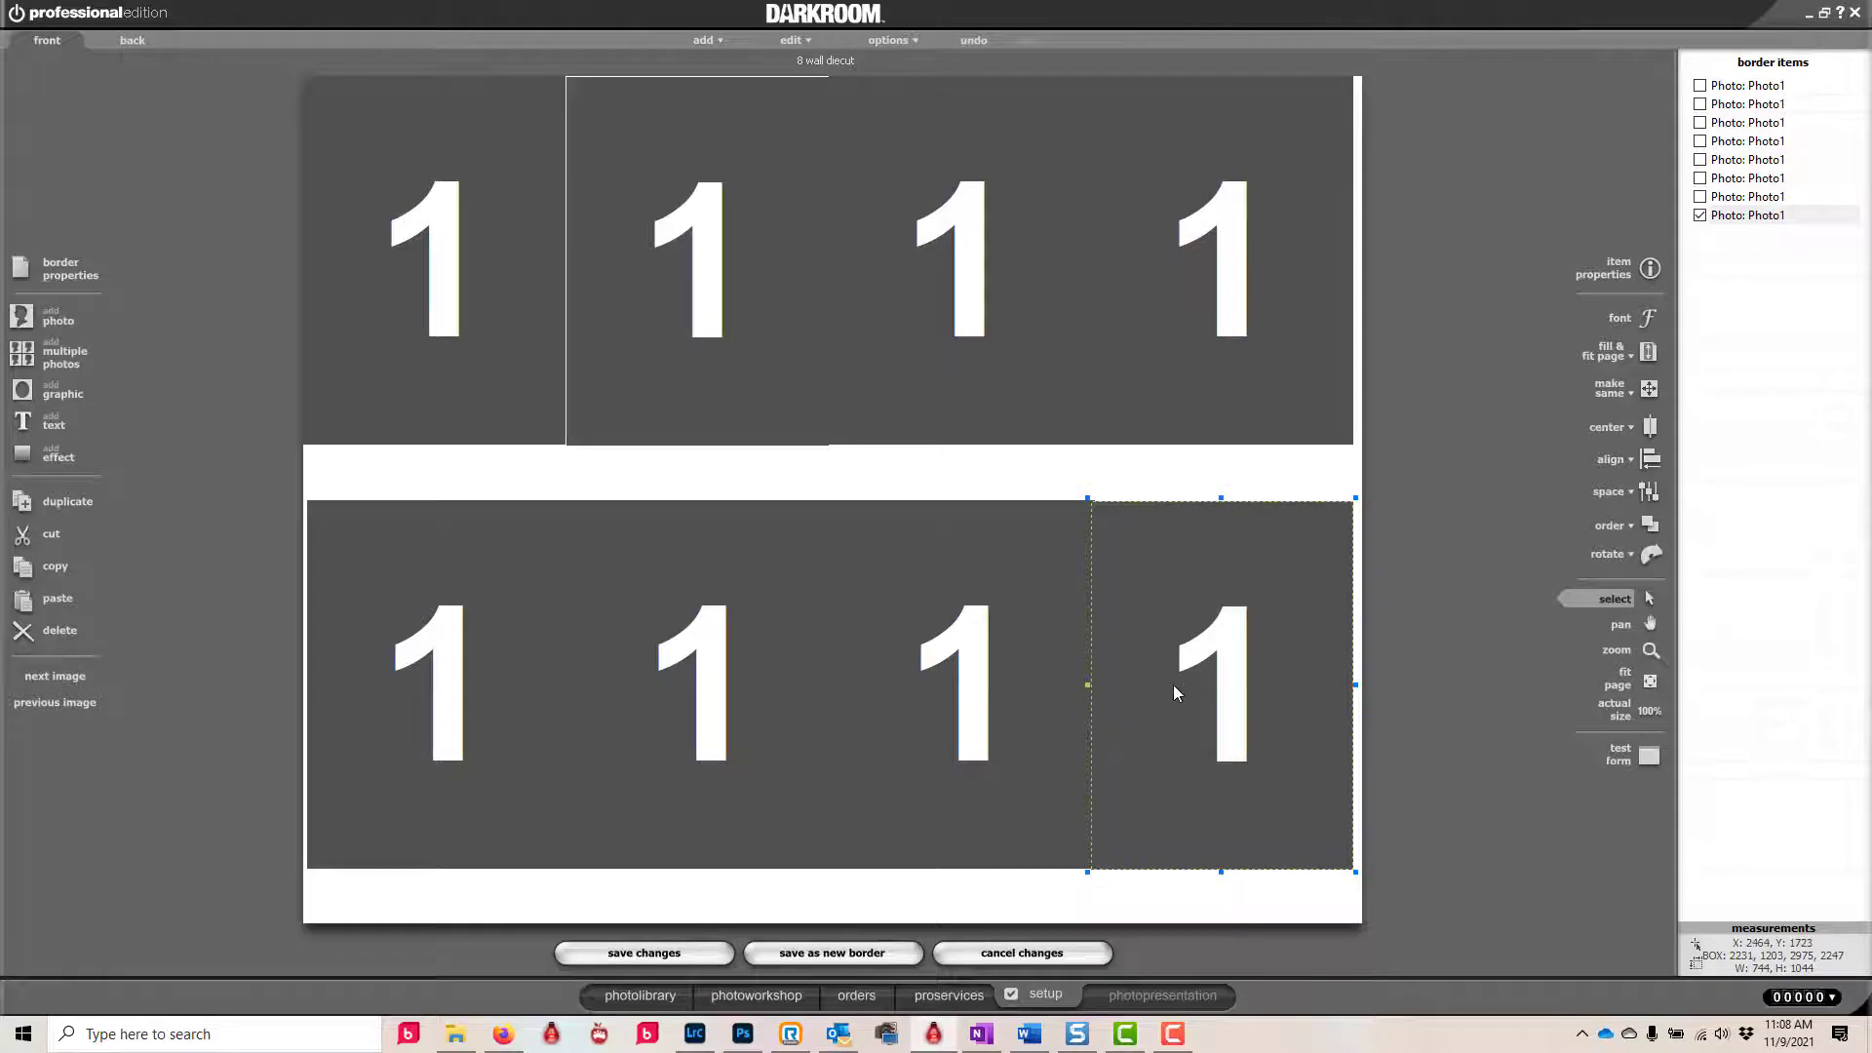
key(Right)
key(Up)
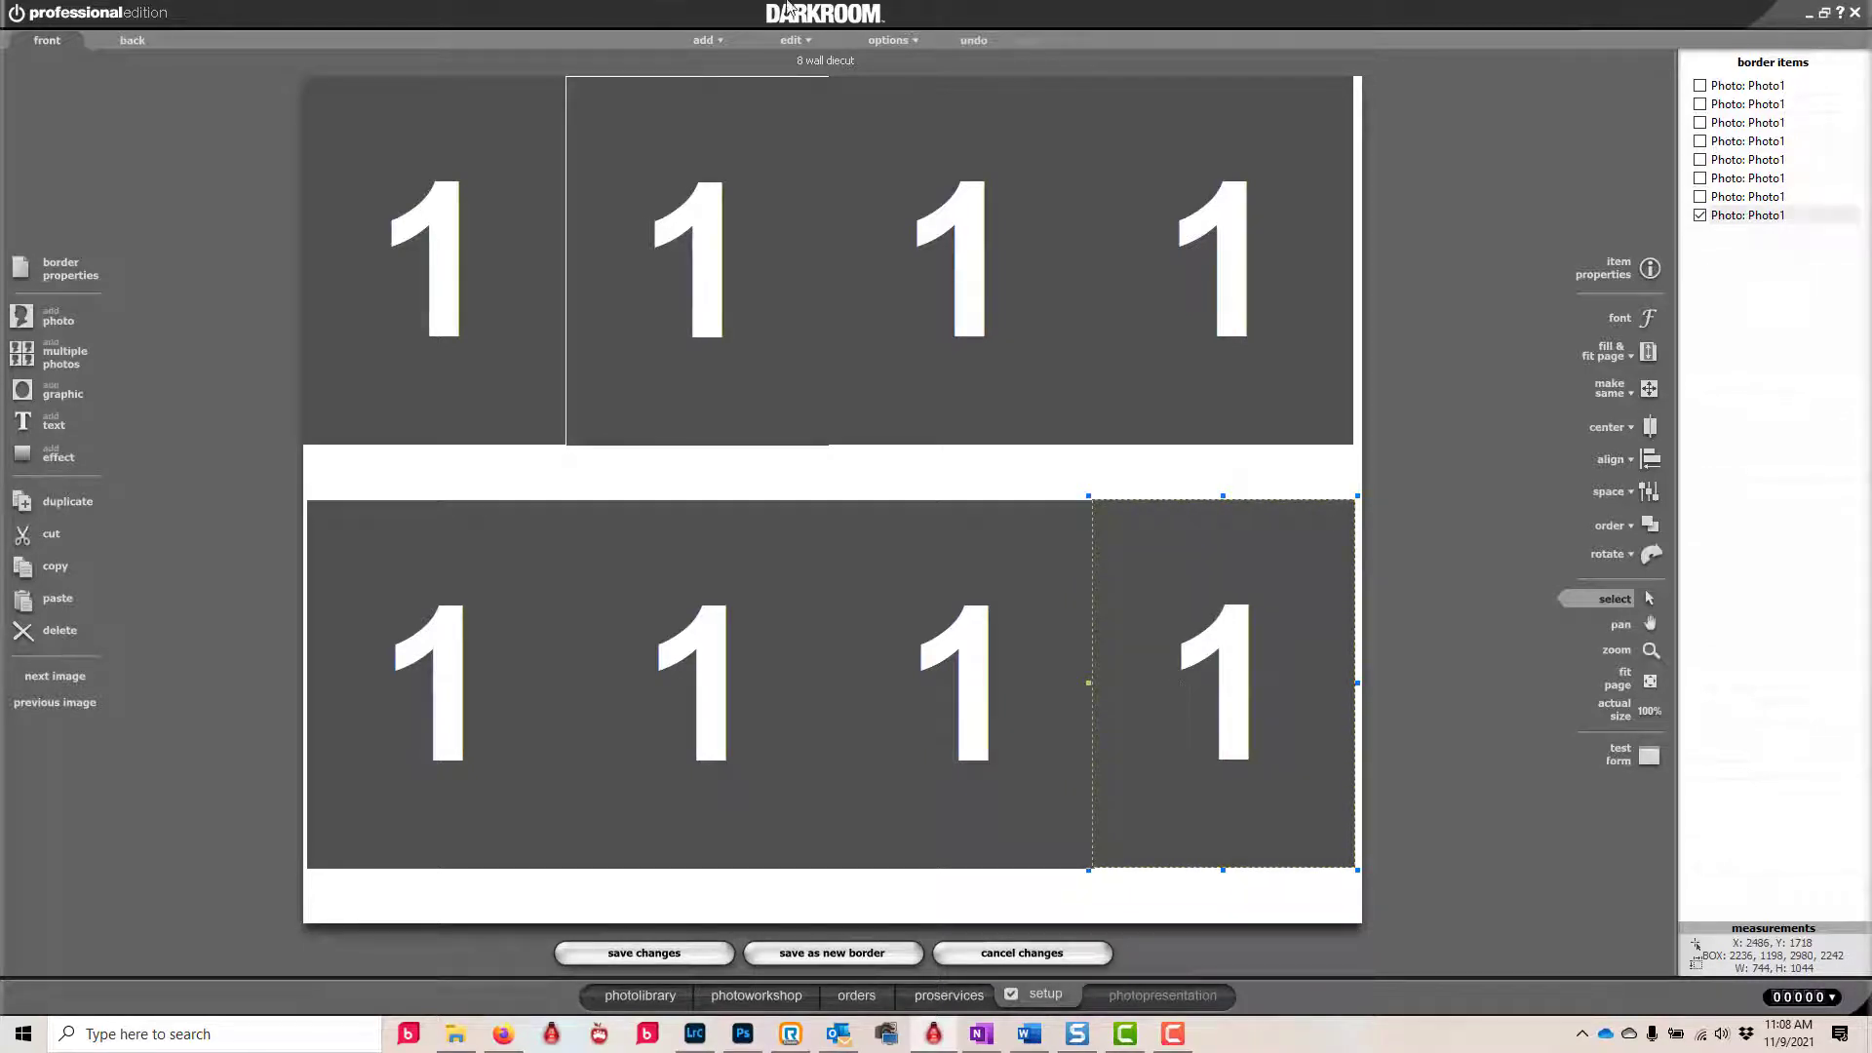
- Position the fourth photo of the lower row at X 7.48 inches and Y 4 inches
double_click(1180, 684)
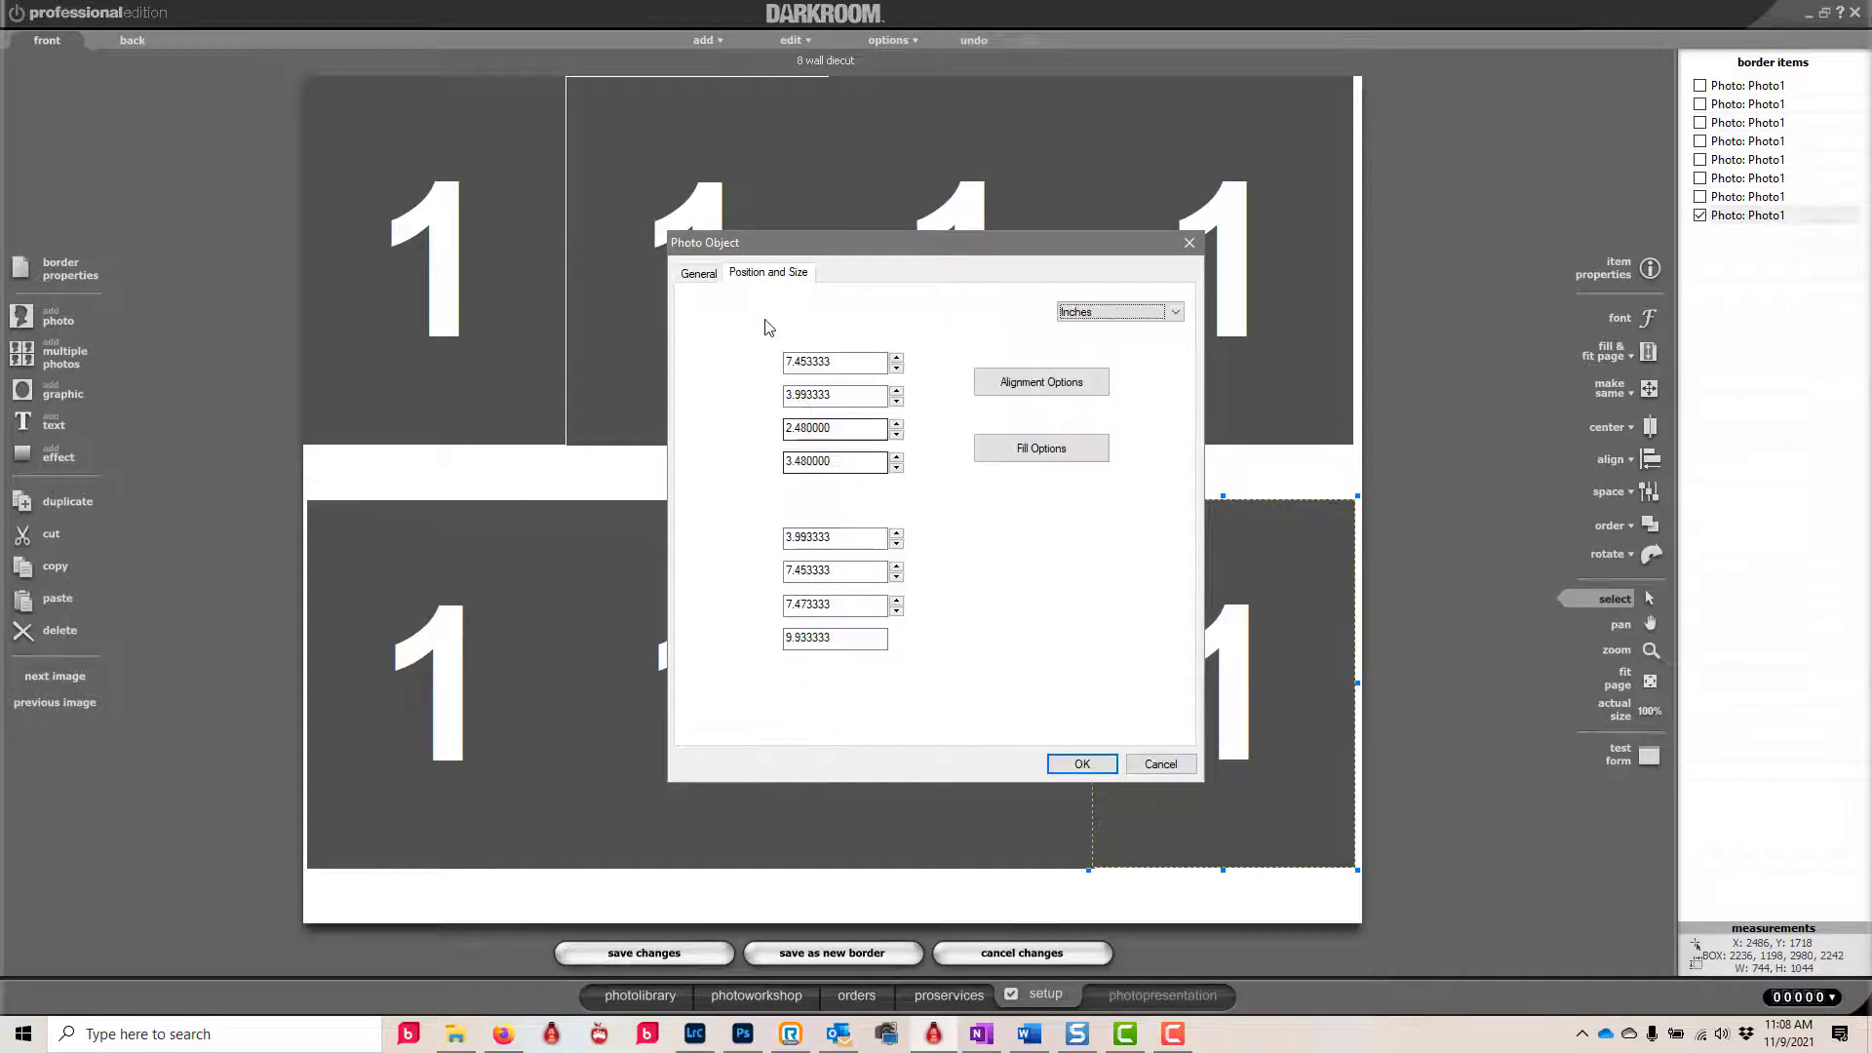
double_click(845, 364)
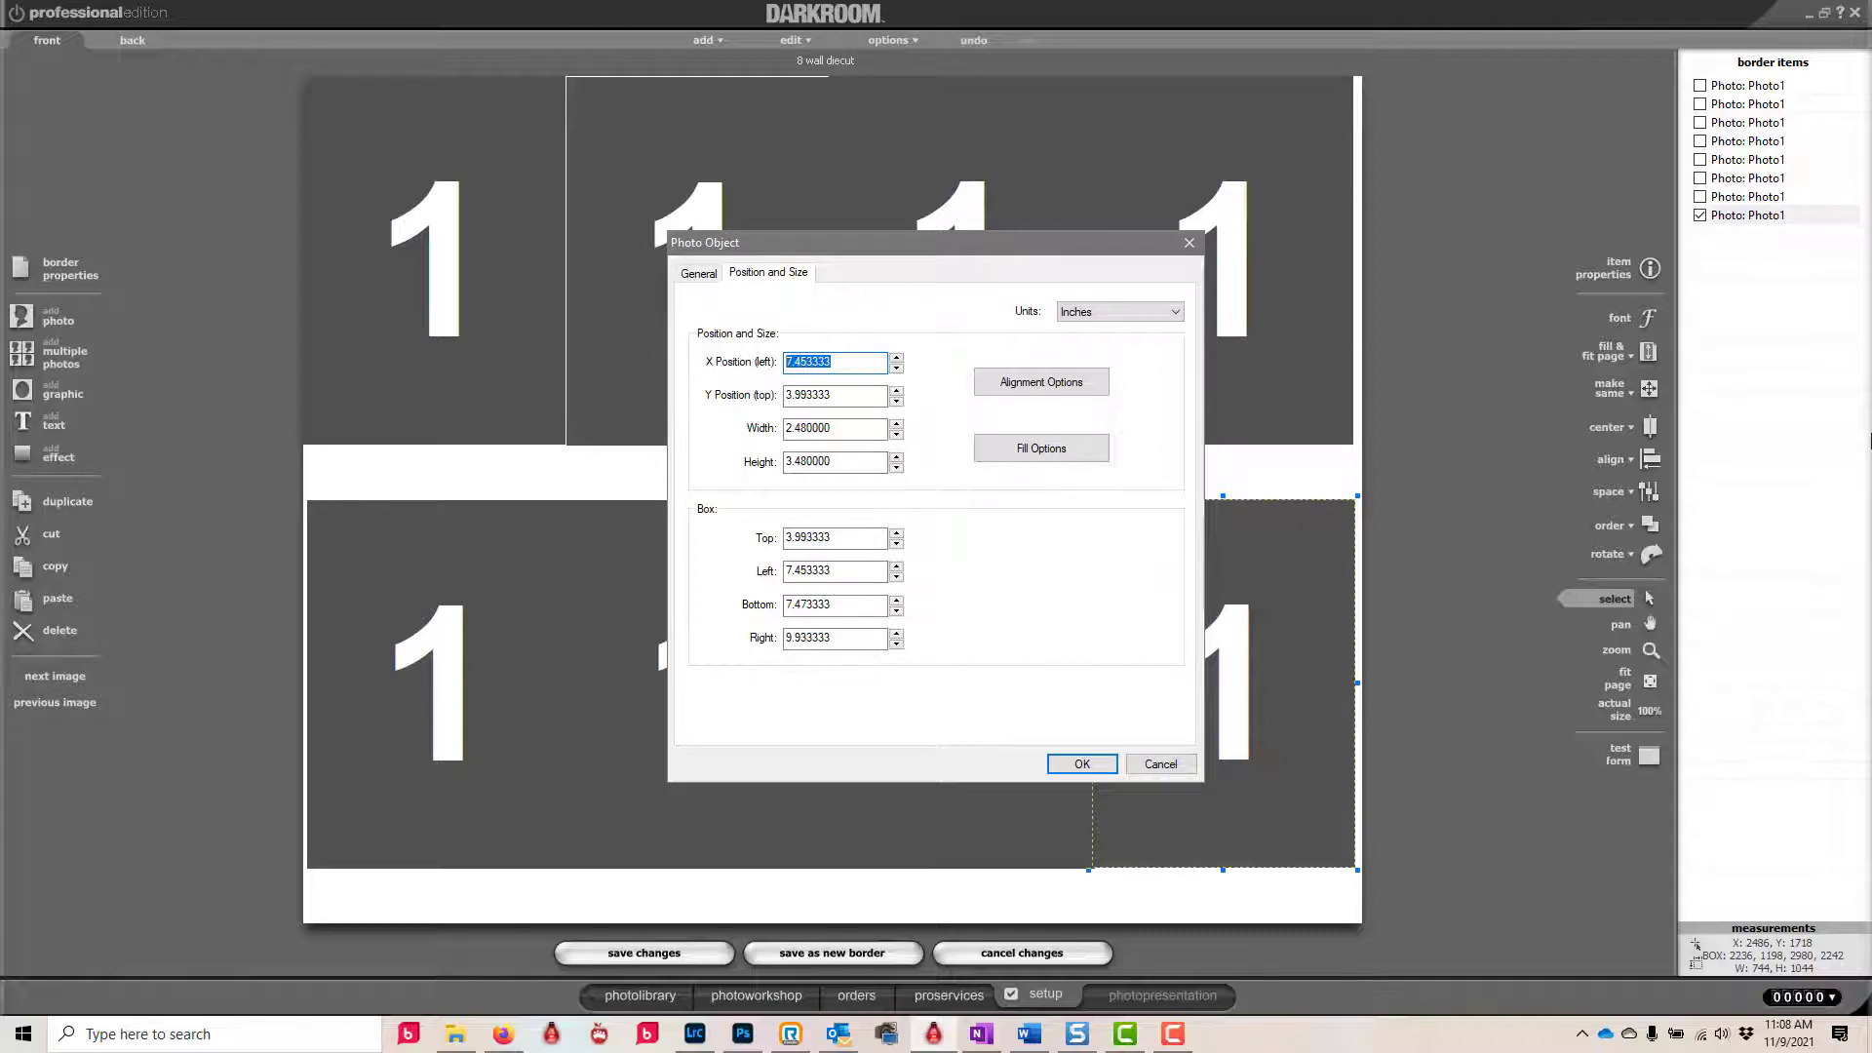
text(7.48)
click(854, 399)
drag(854, 398, 765, 391)
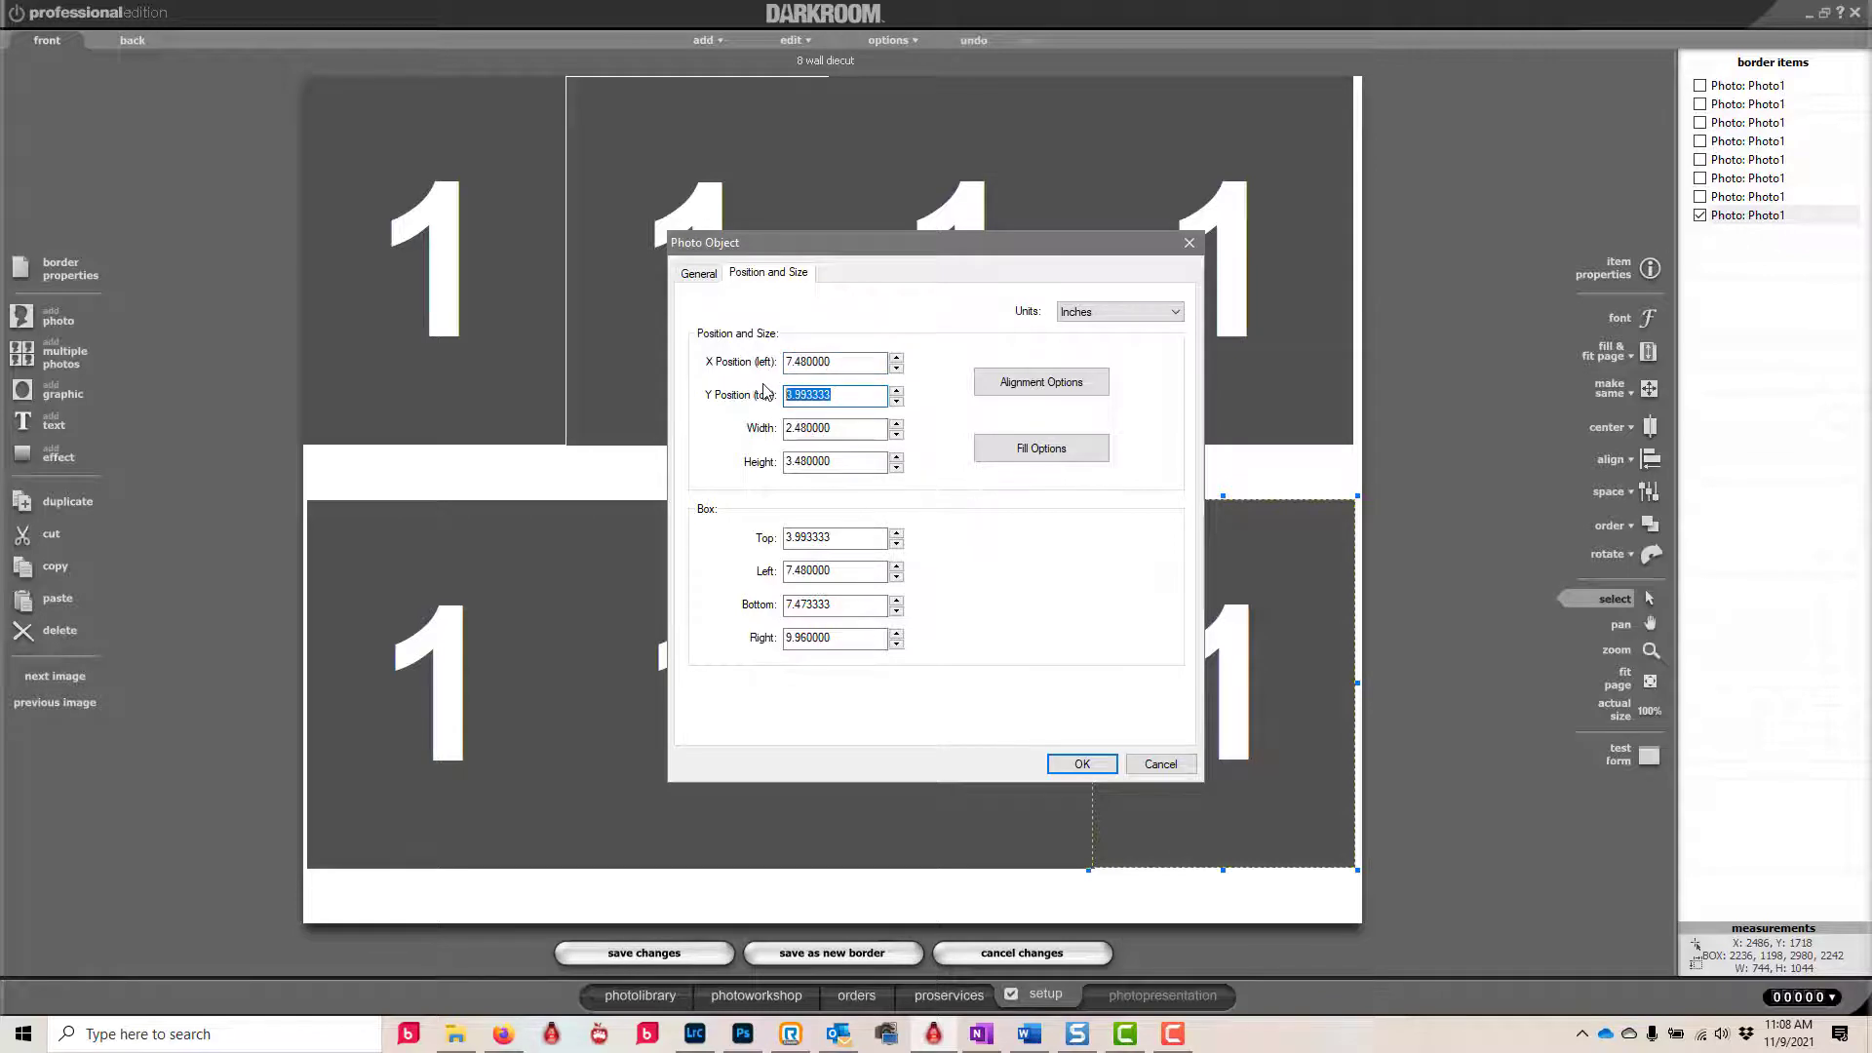
text(4)
click(1082, 763)
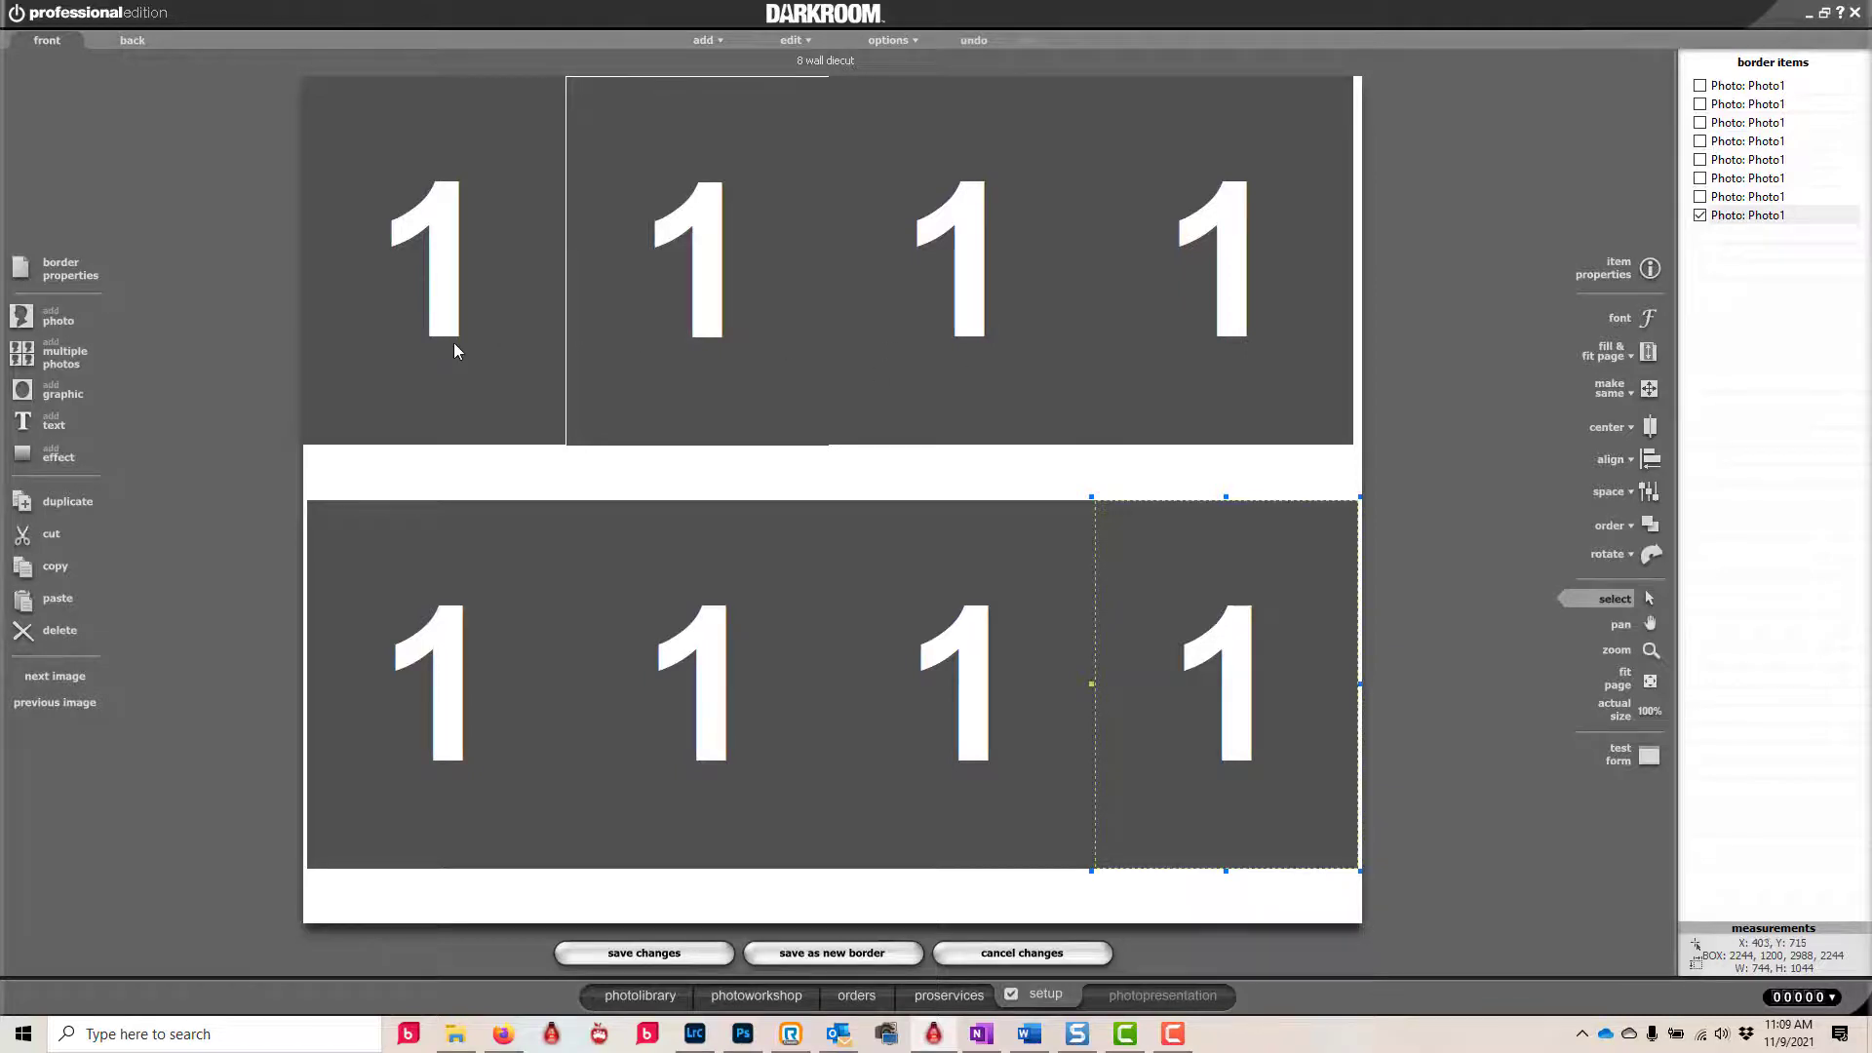
- Move the first photo of the upper row down, positioning it at X 0.02 inches and Y 0.52 inches
drag(448, 338, 456, 392)
double_click(457, 392)
double_click(824, 362)
text(02)
key(Tab)
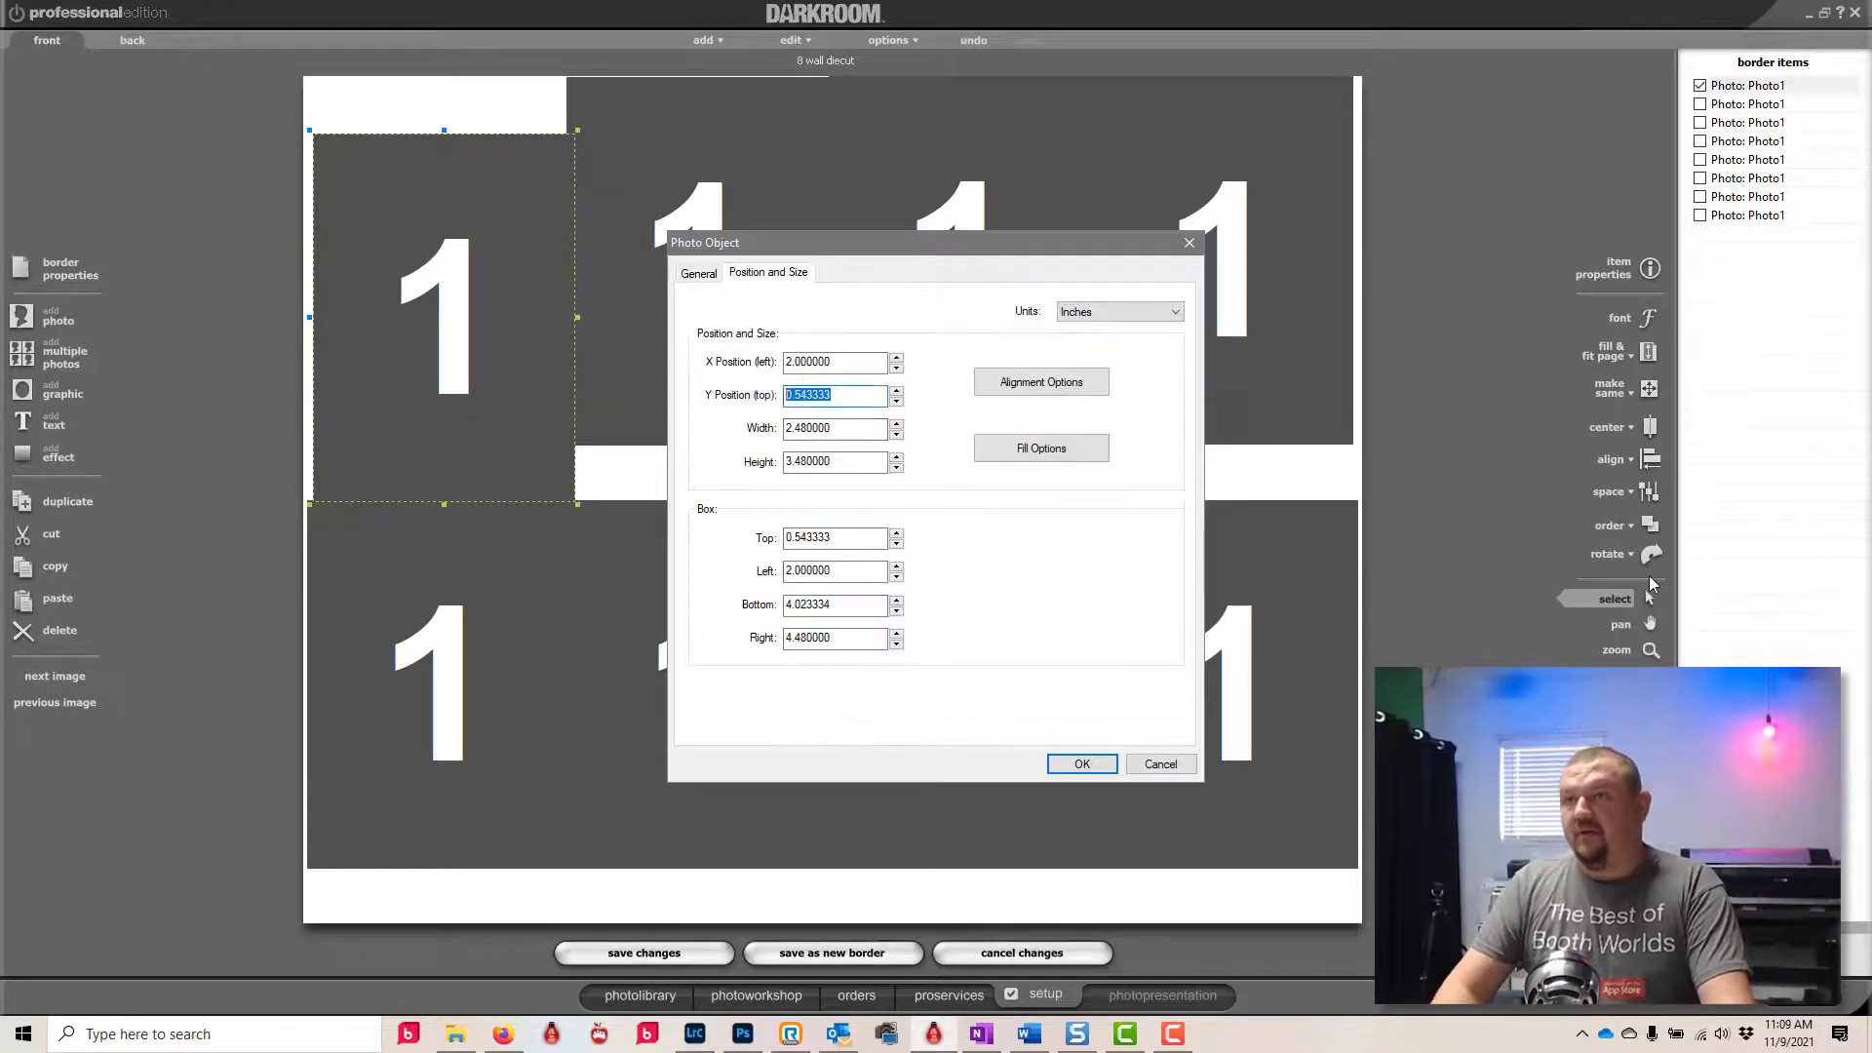
text(0.52)
click(1082, 765)
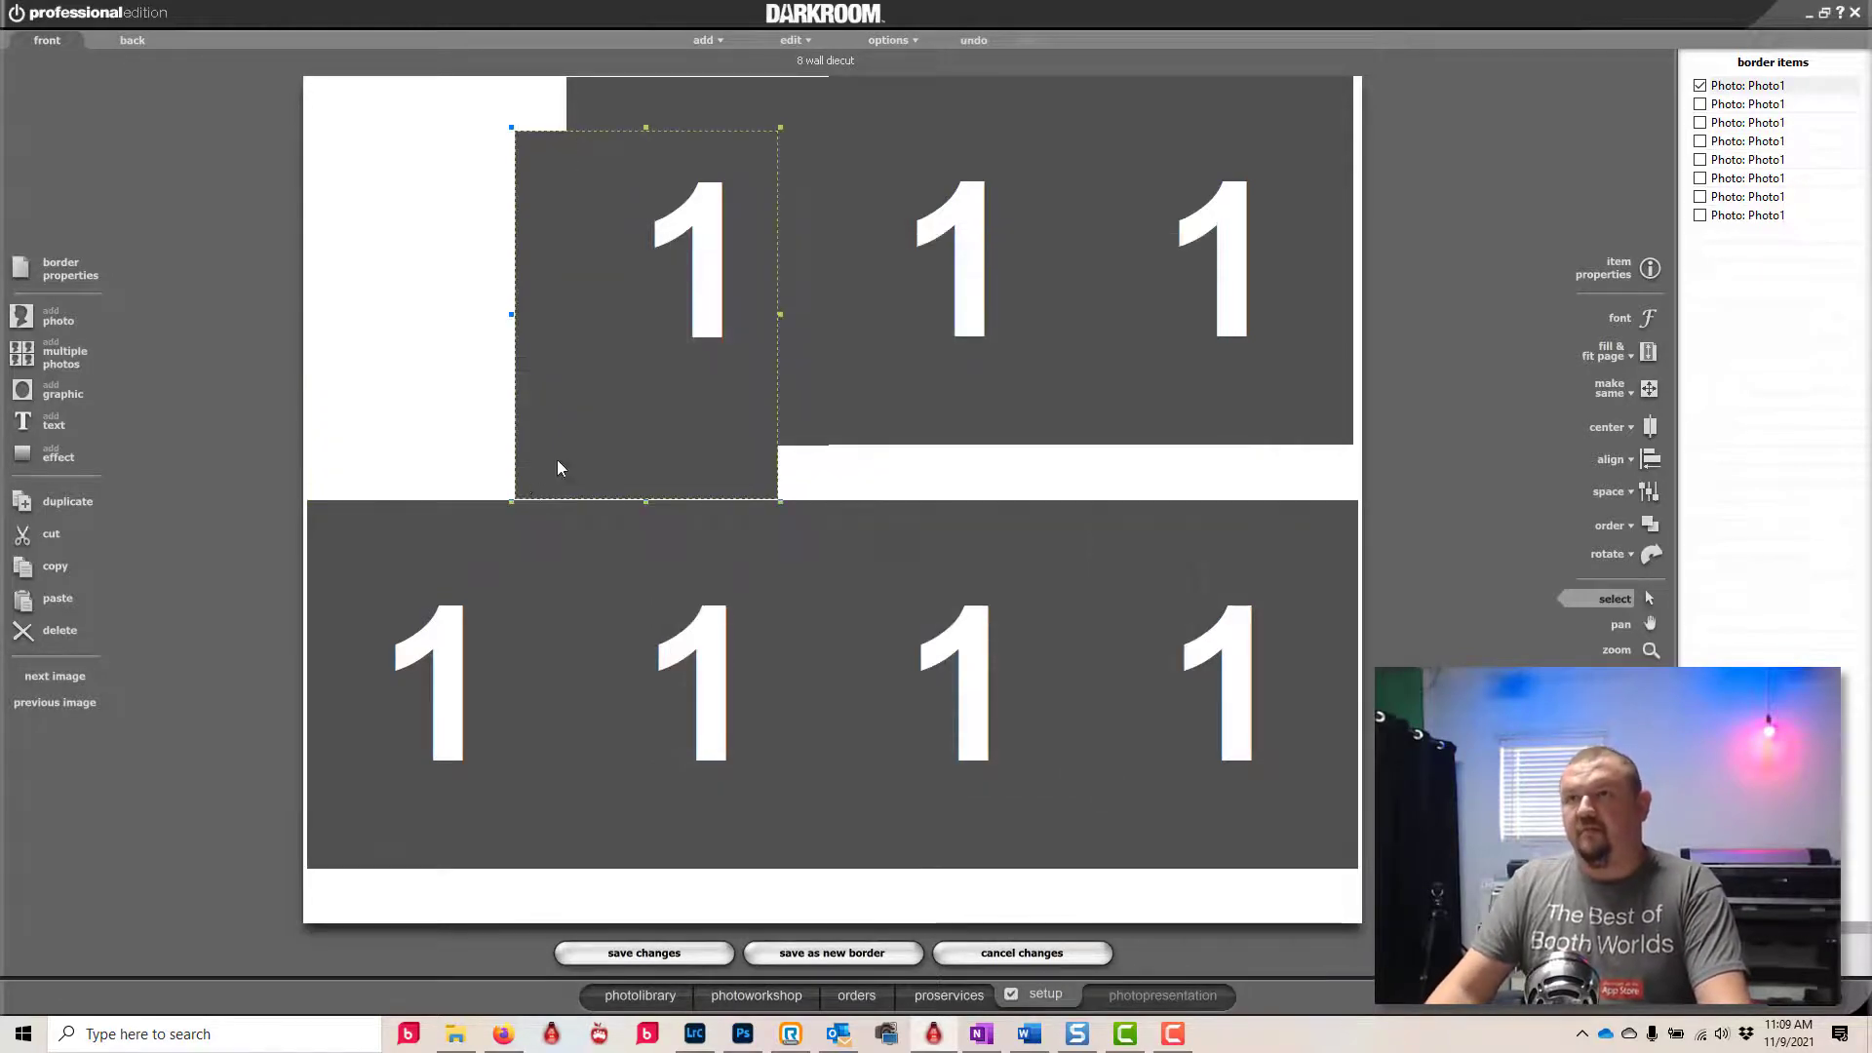
double_click(560, 468)
drag(827, 361, 738, 351)
text(0.02)
click(1081, 764)
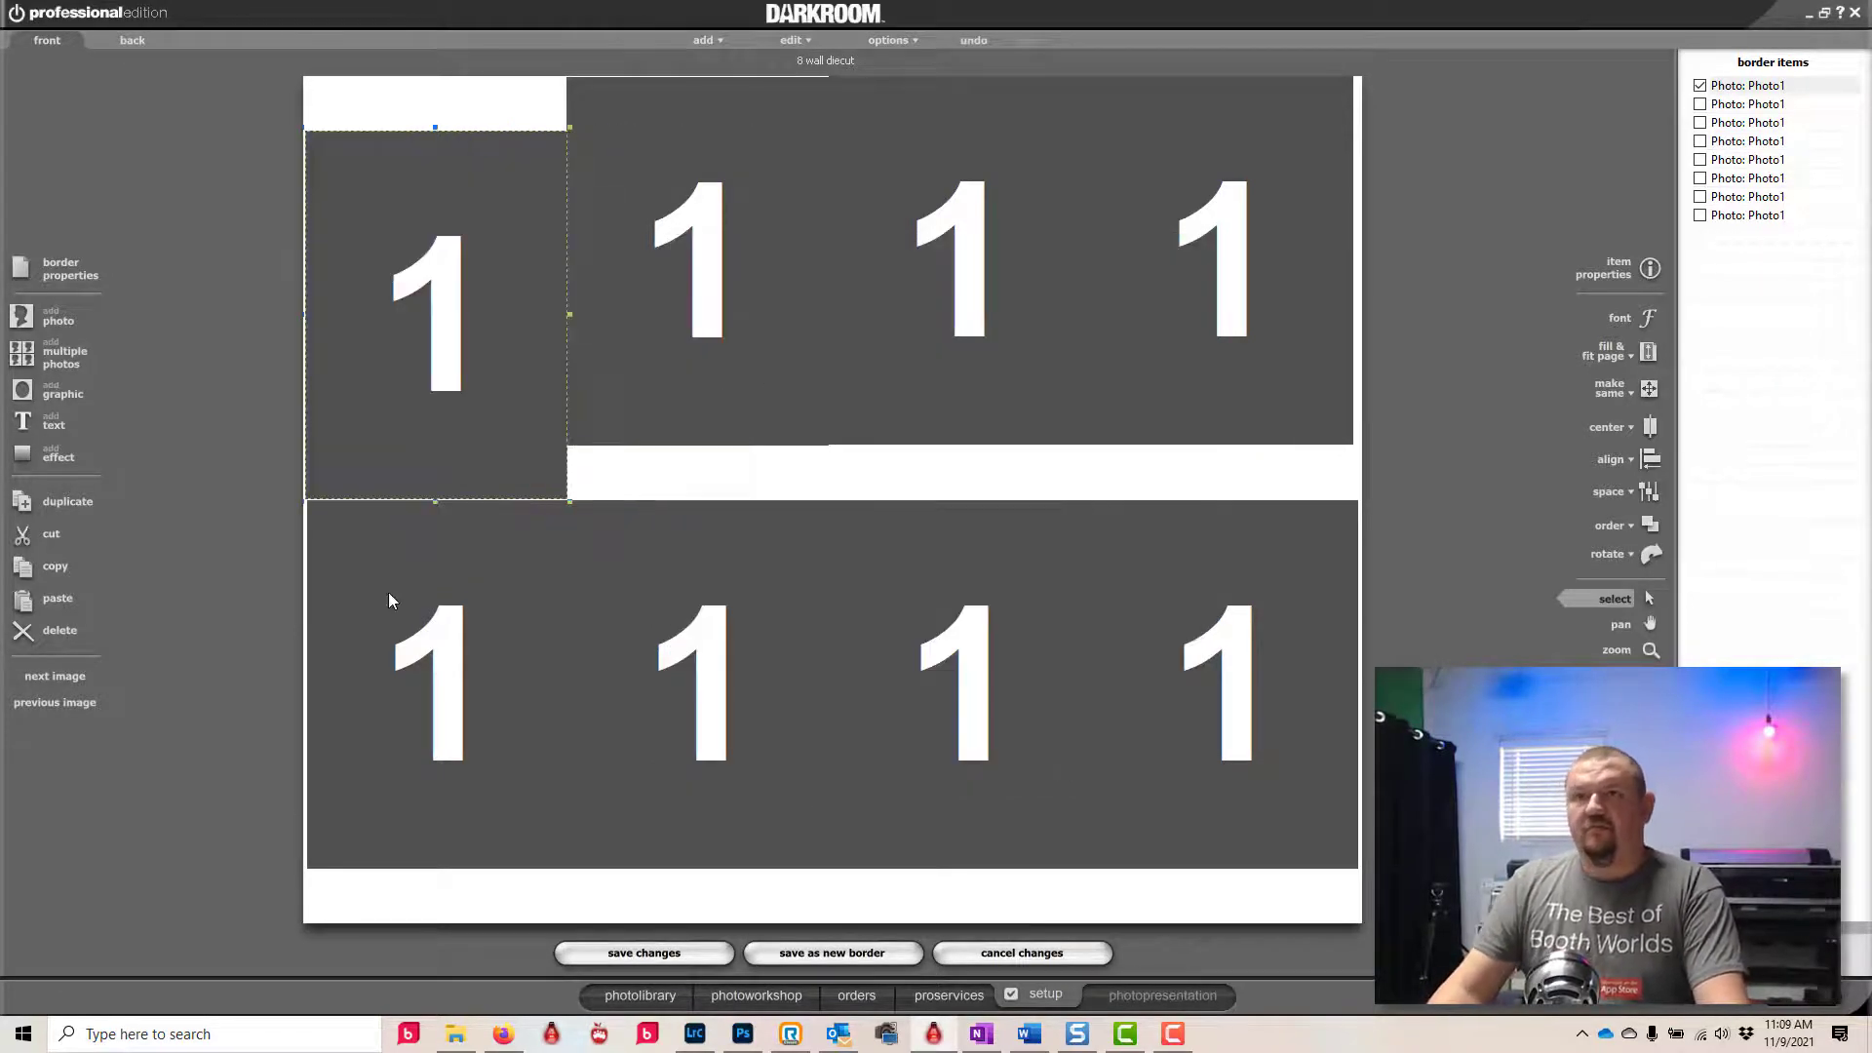
- Check the first upper-row photo's position values, and position the second upper-row photo at X 2.5 inches and Y 0.52 inches
double_click(752, 362)
drag(795, 428, 872, 451)
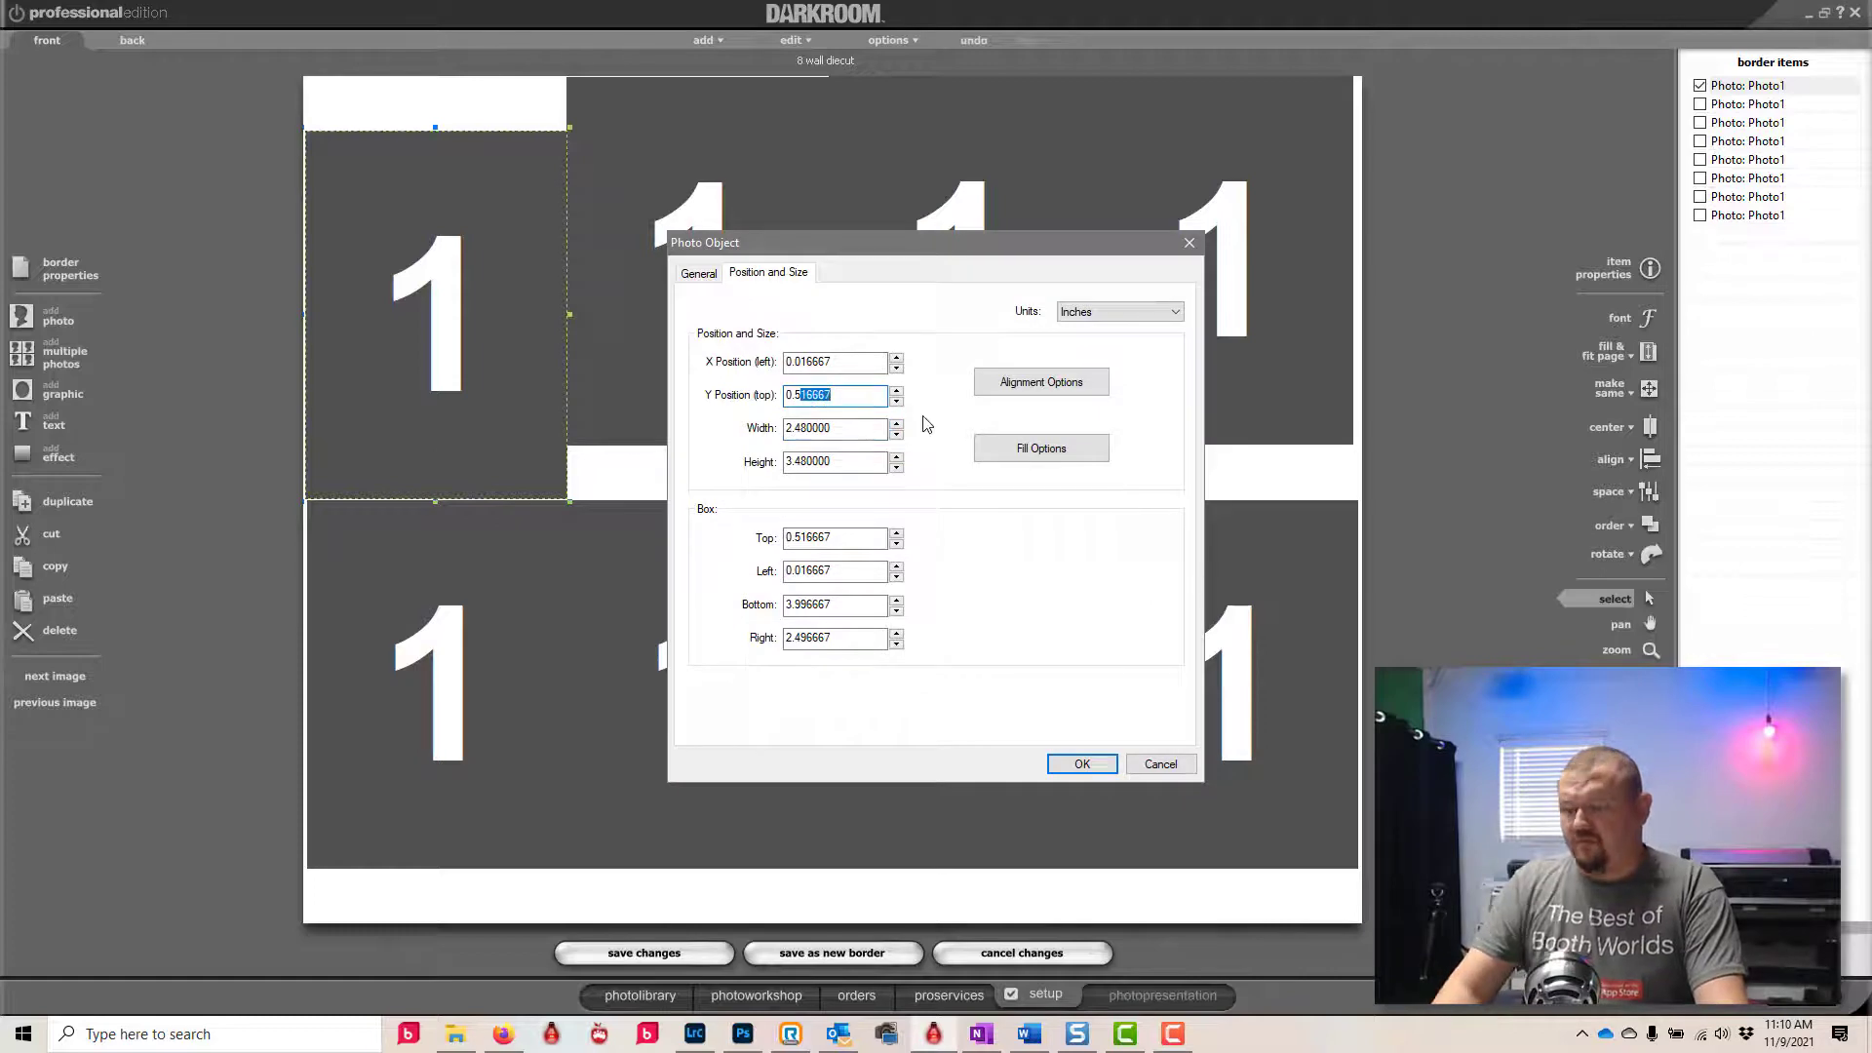
click(1082, 764)
double_click(770, 361)
double_click(849, 361)
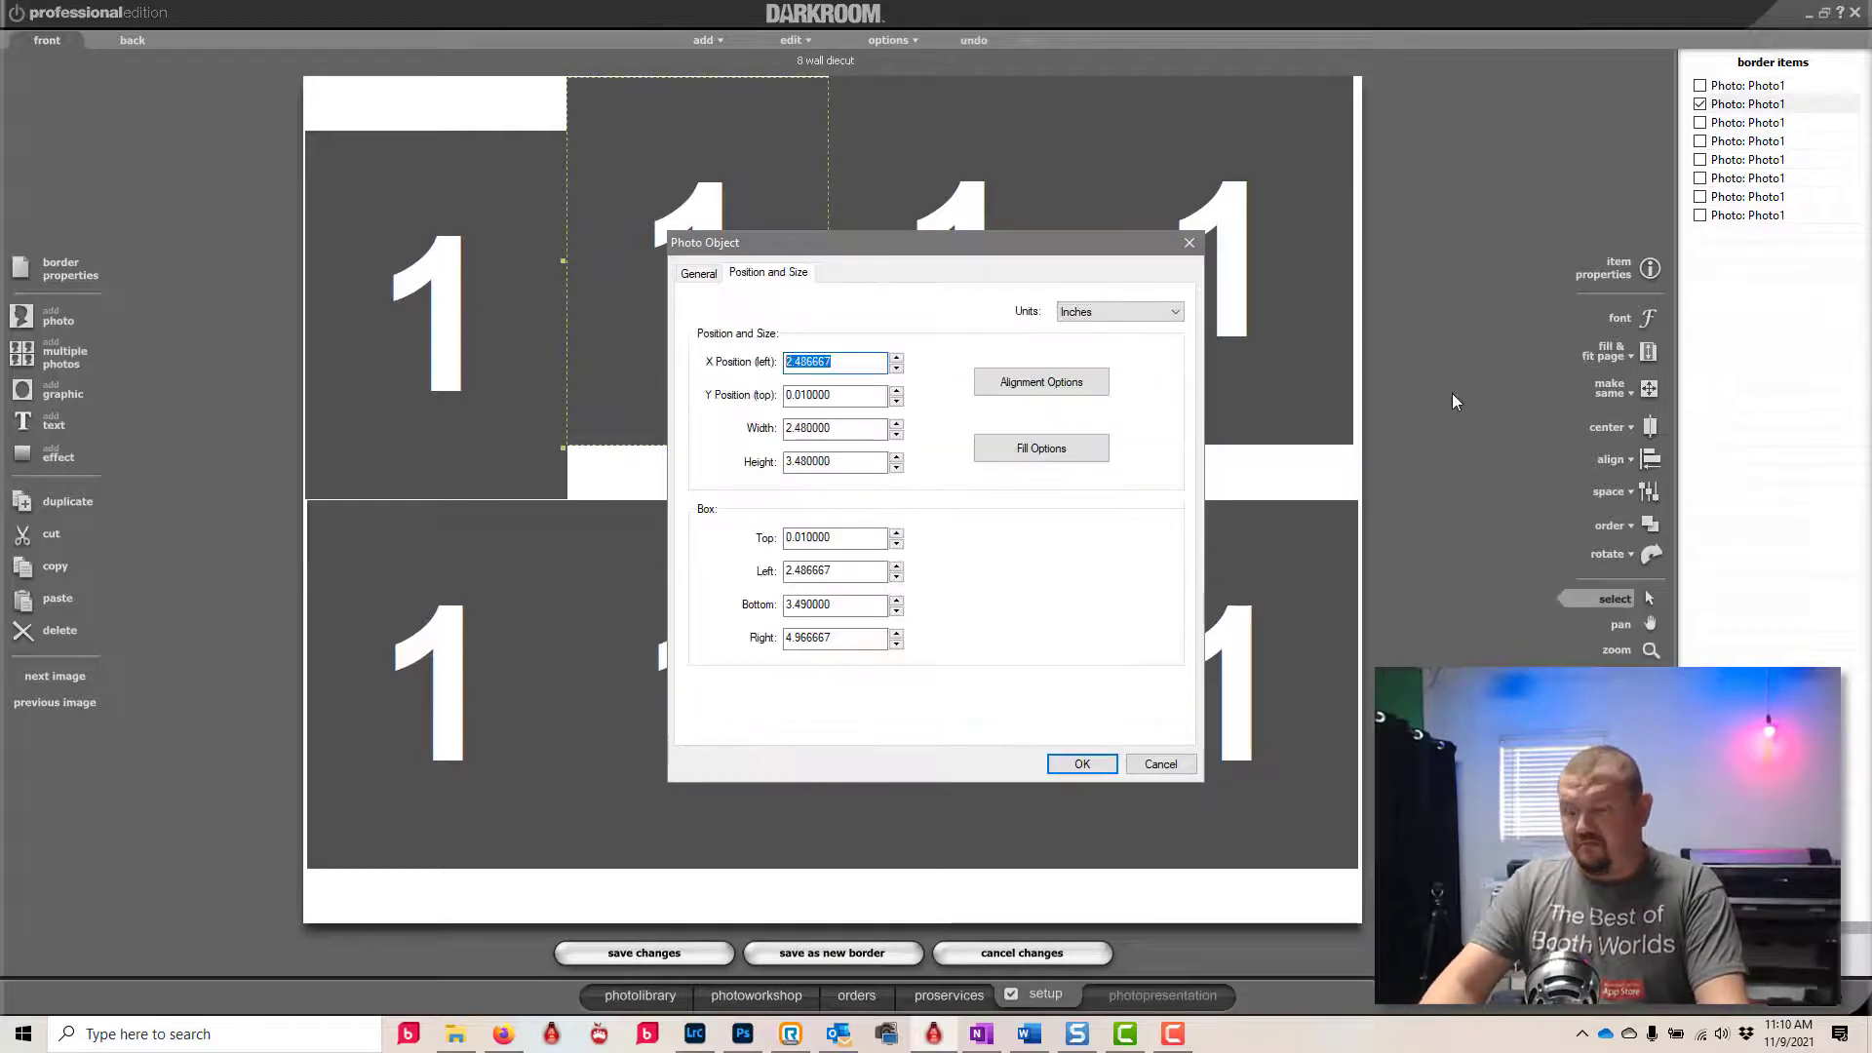
text(2.5)
key(Tab)
text(0.52)
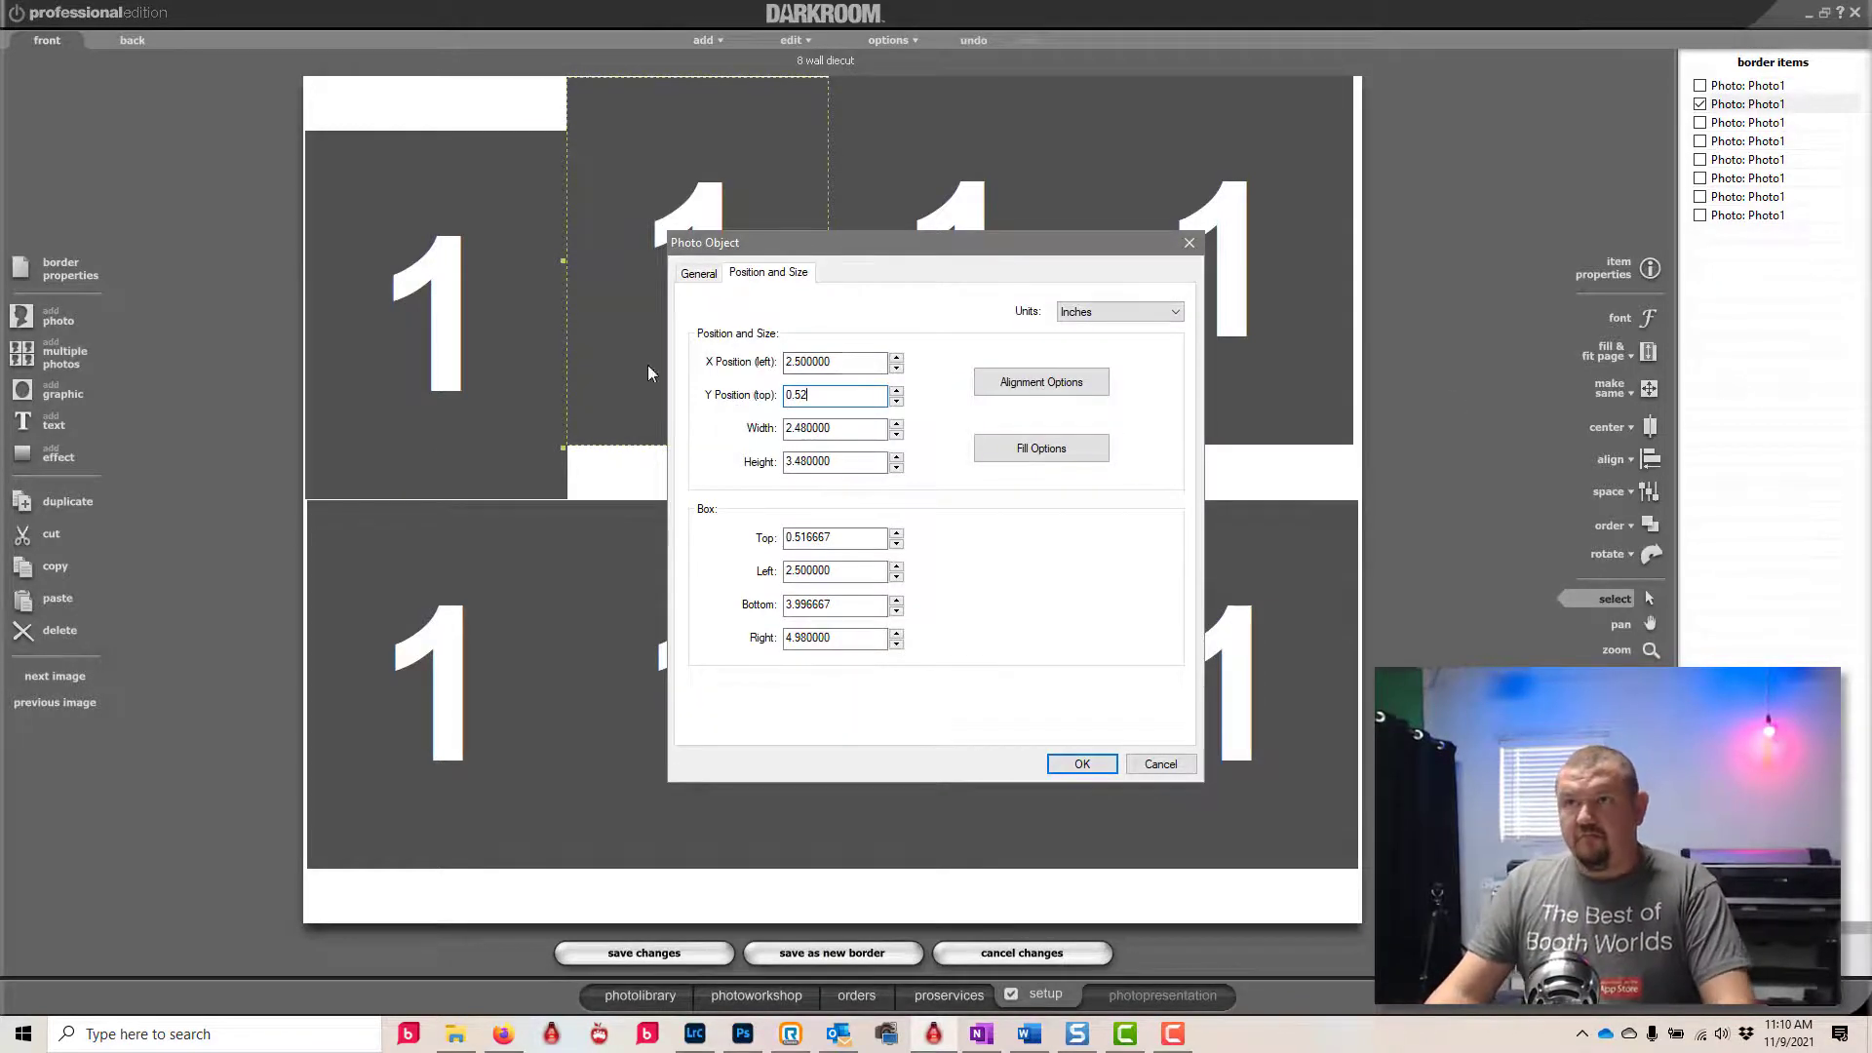
click(1082, 764)
- Position the third photo of the upper row at X 5 inches and Y 0.52 inches
double_click(939, 249)
double_click(844, 362)
text(5)
key(Return)
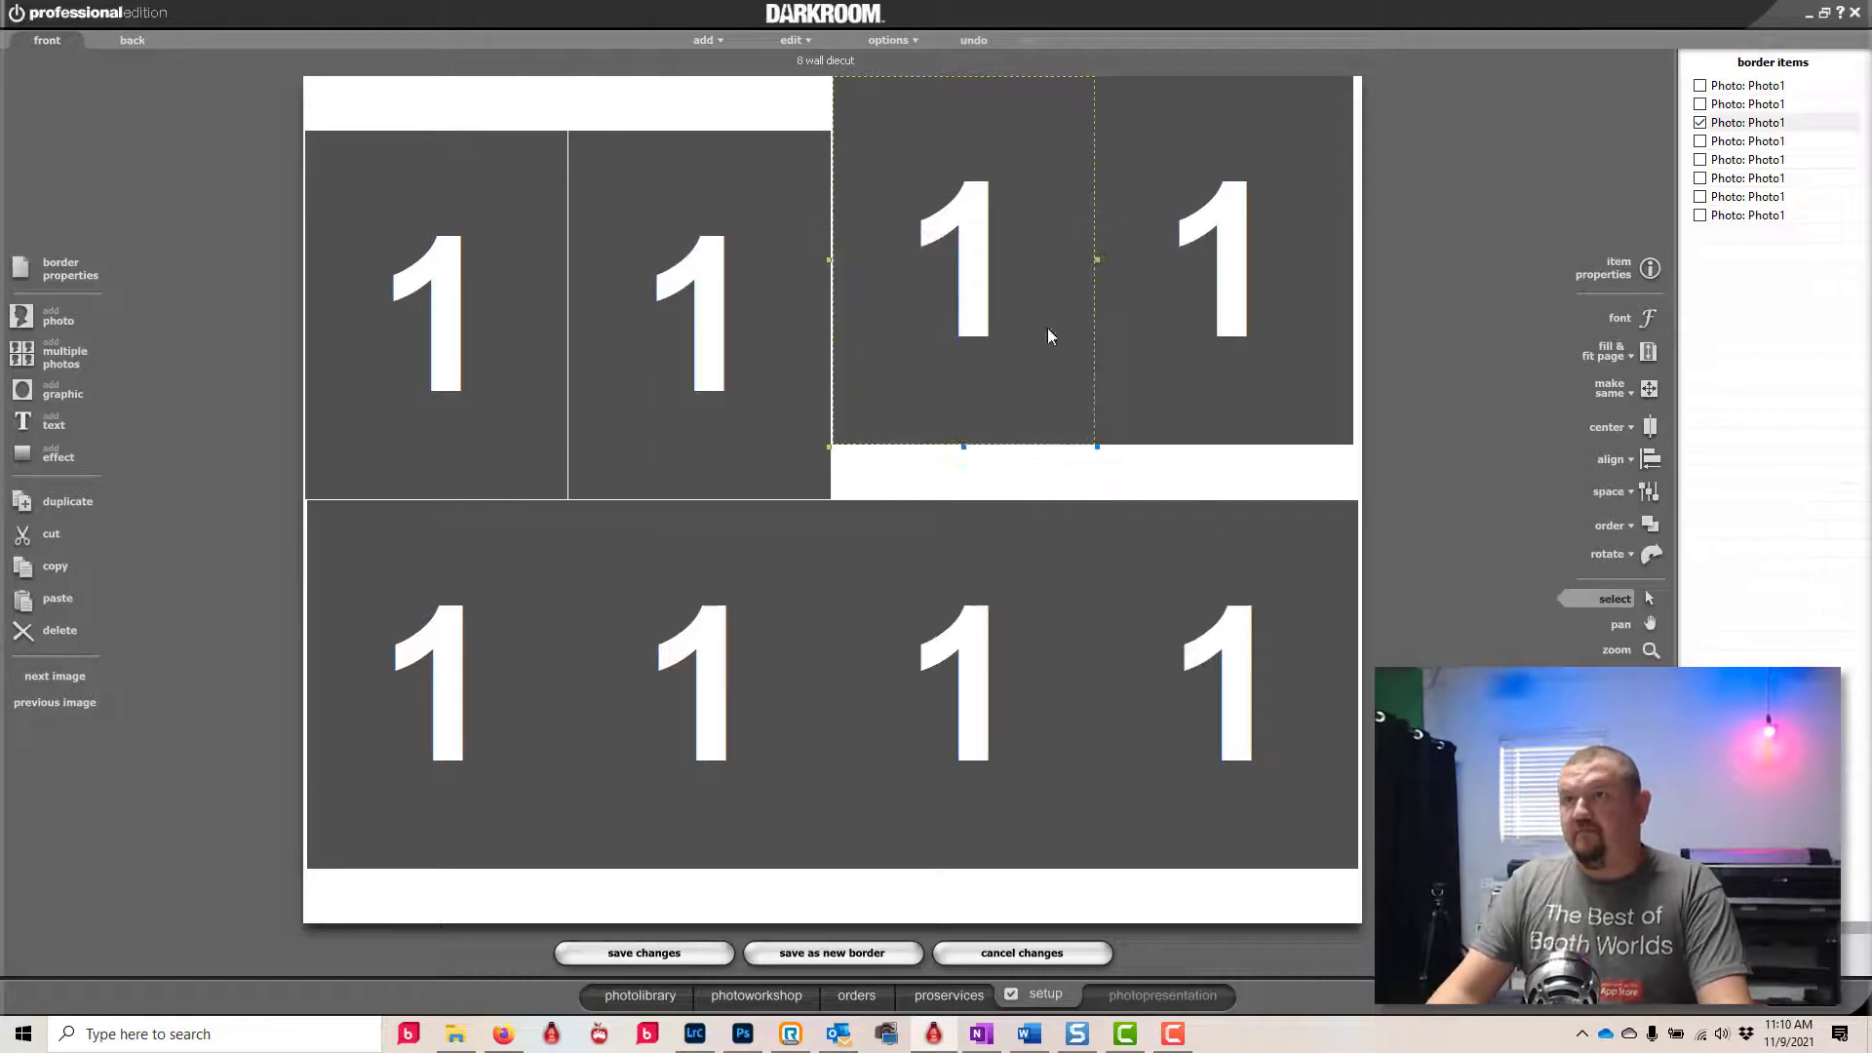
double_click(1047, 327)
click(770, 274)
double_click(809, 394)
text(0.52)
key(Tab)
key(Tab)
key(Return)
- Position the fourth photo of the upper row at X 7.48 inches and Y 0.52 inches
double_click(1129, 330)
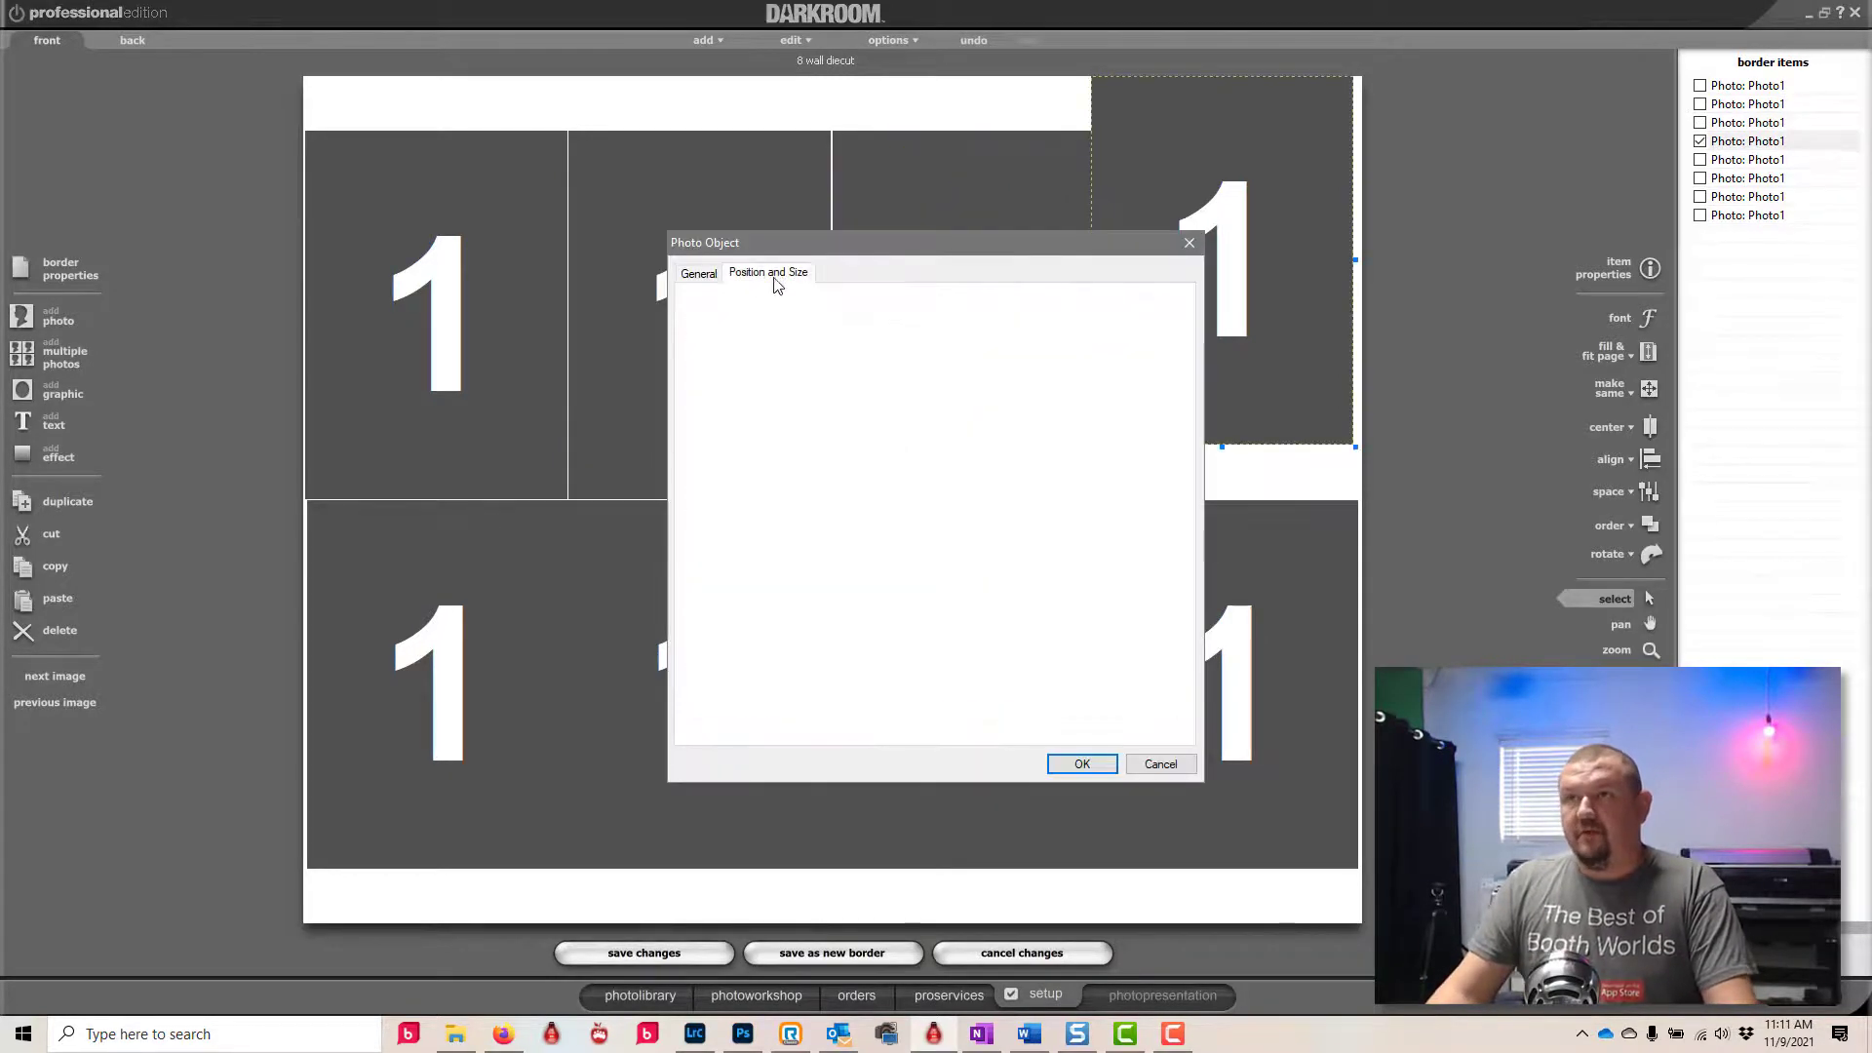
click(770, 274)
double_click(809, 395)
text(0.52)
double_click(829, 362)
text(7.48)
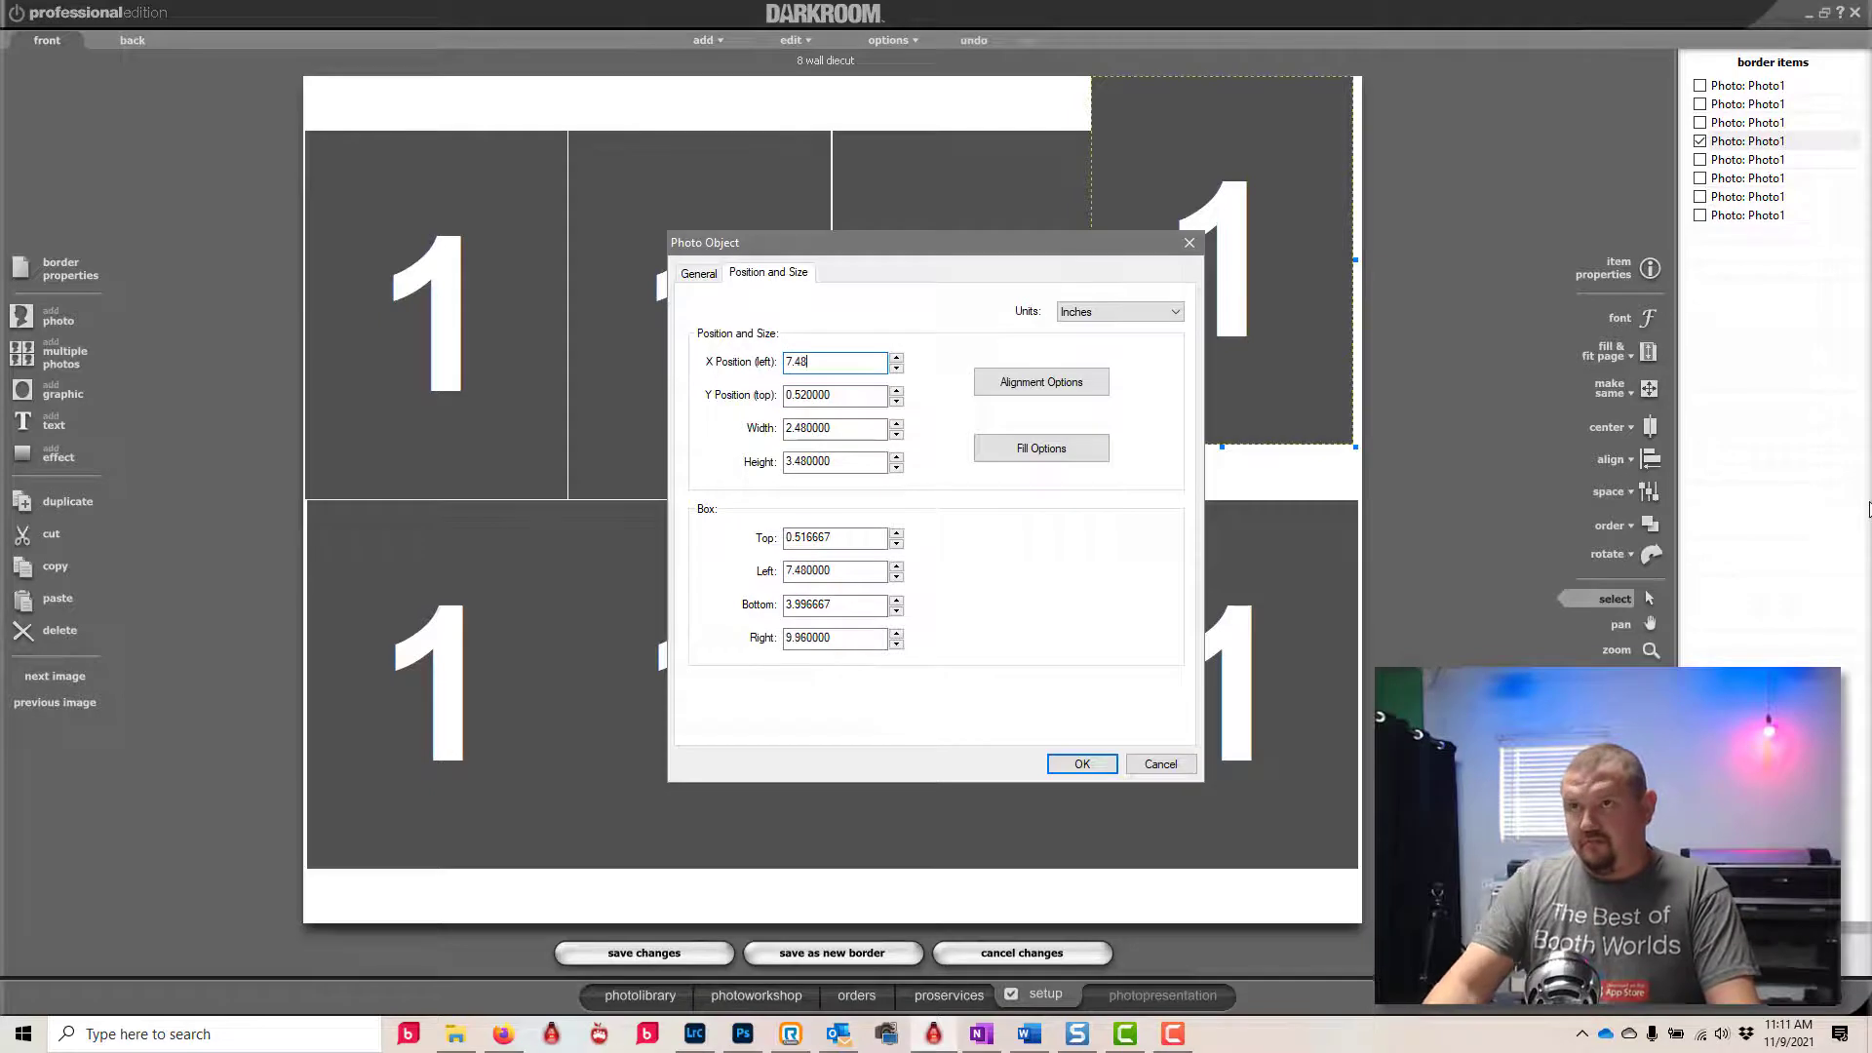
key(Return)
- Fine-adjust the four upper-row photos into line with the lower row, closing the remaining gaps, and clear the selection
click(733, 323)
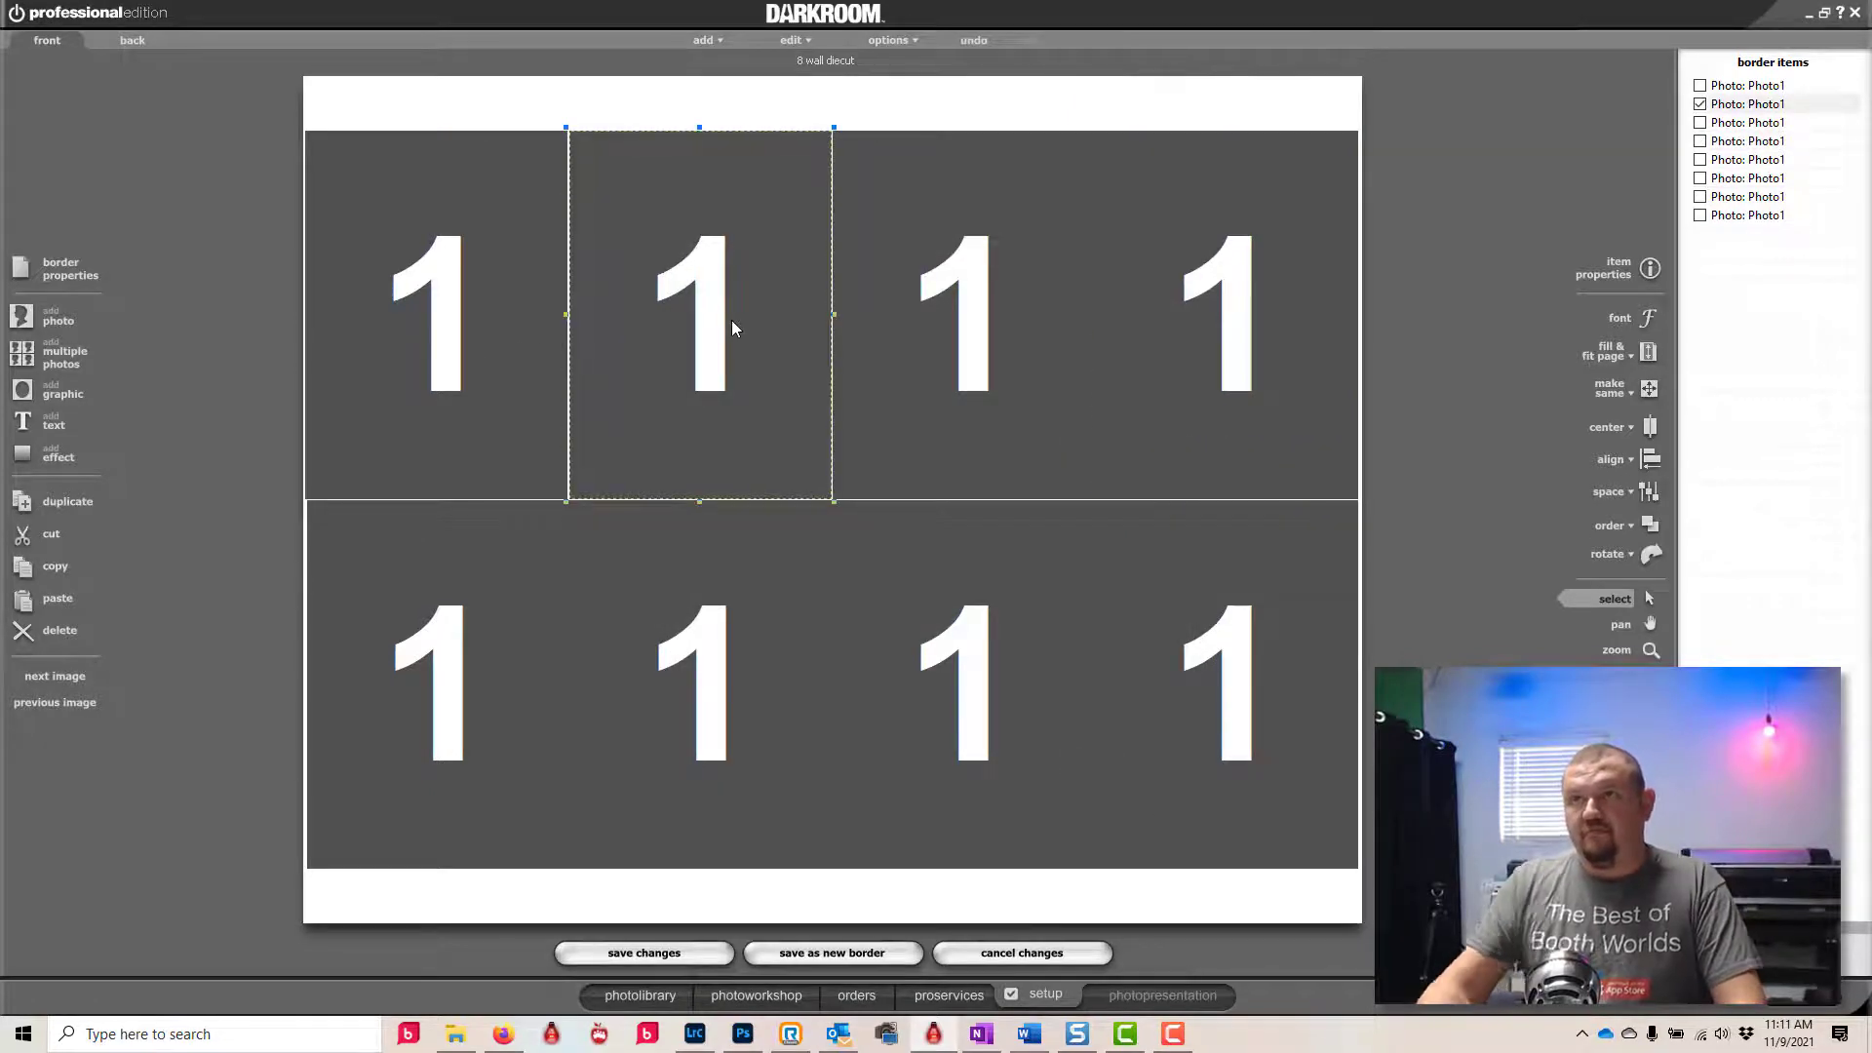
click(503, 345)
click(1732, 142)
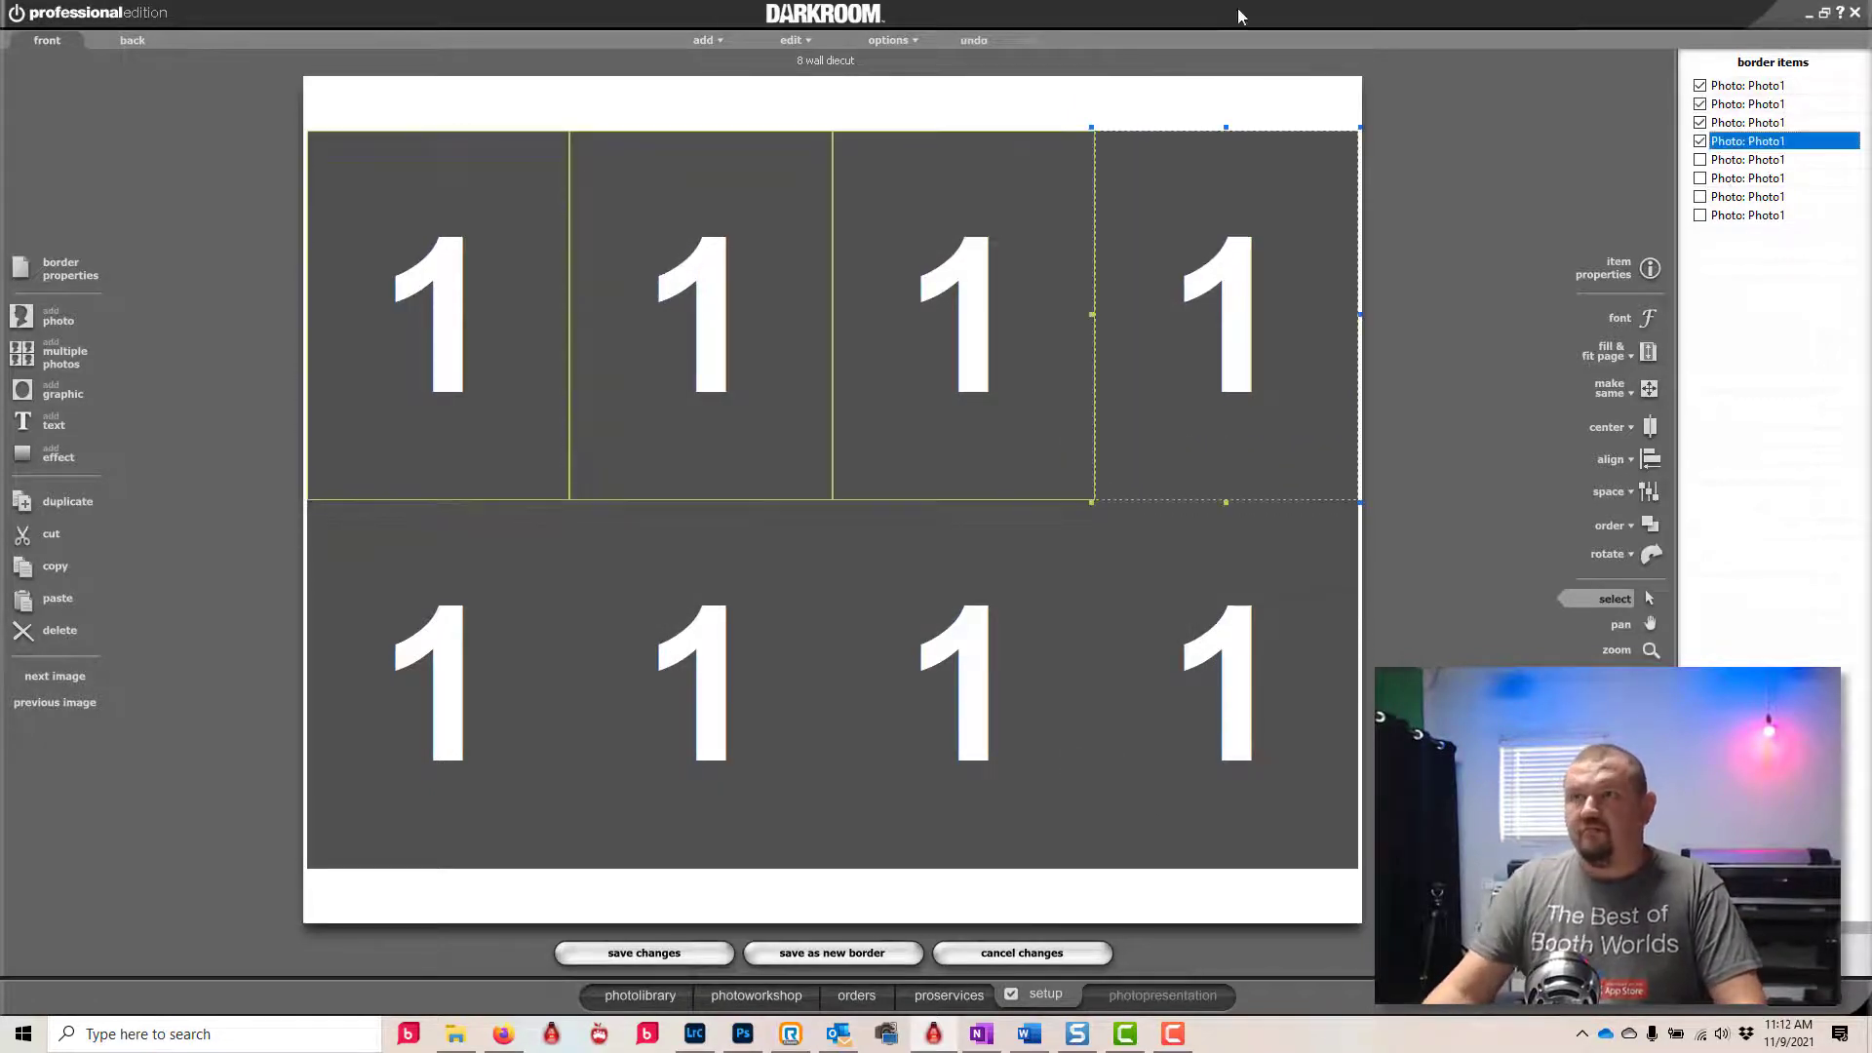
click(866, 102)
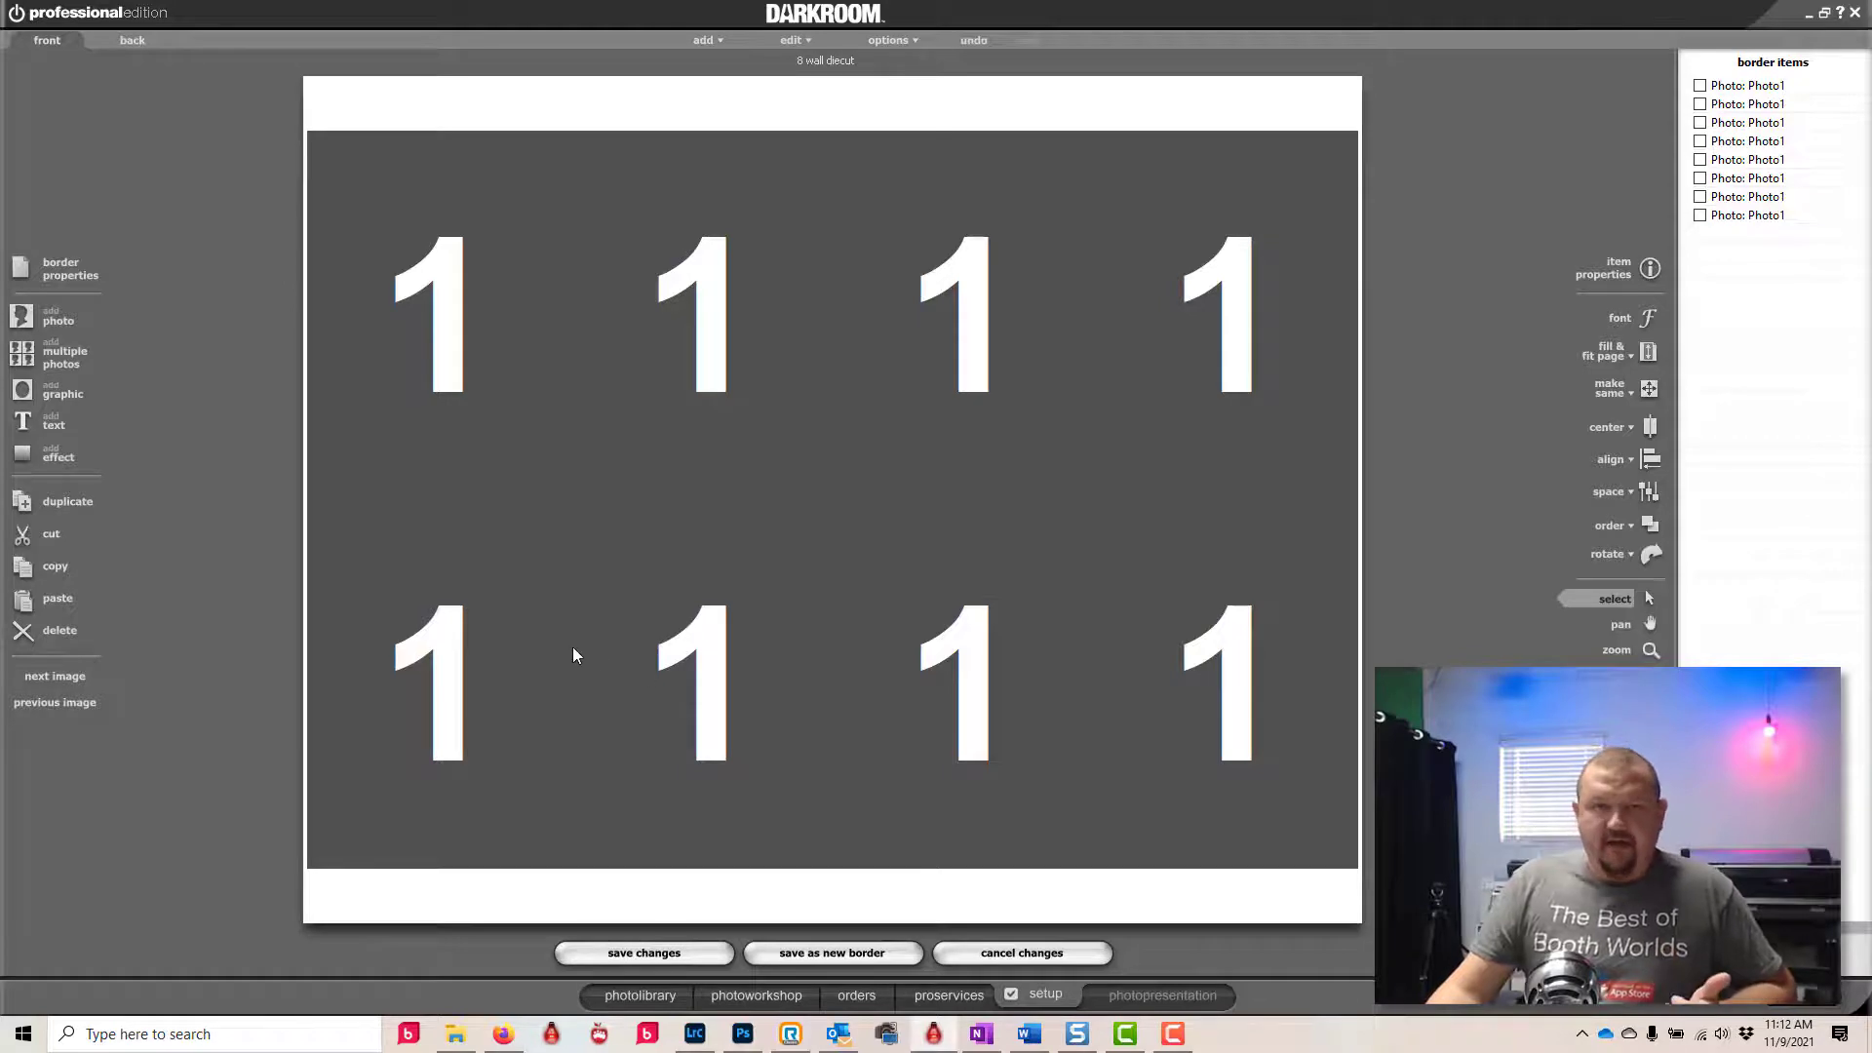
- Select all eight photos and nudge them together slightly to the right to even out the page's side margins
click(408, 280)
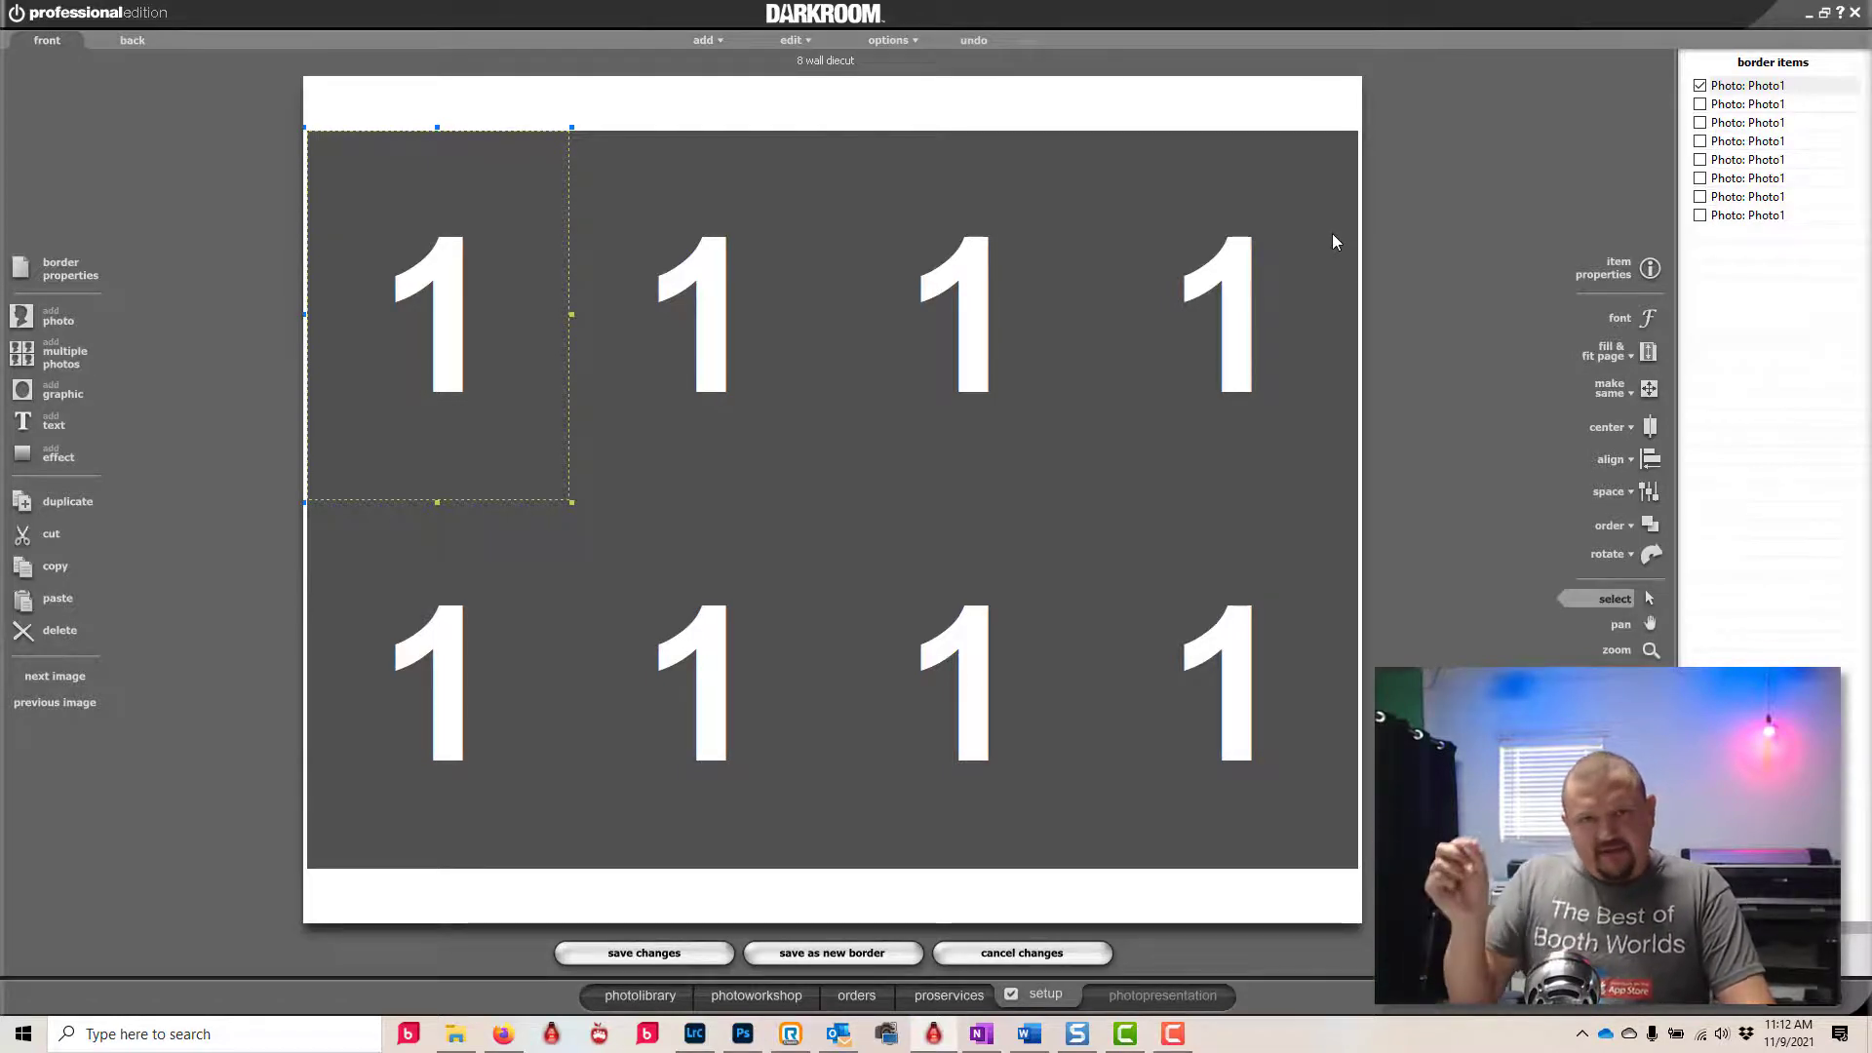
shift+click(1721, 216)
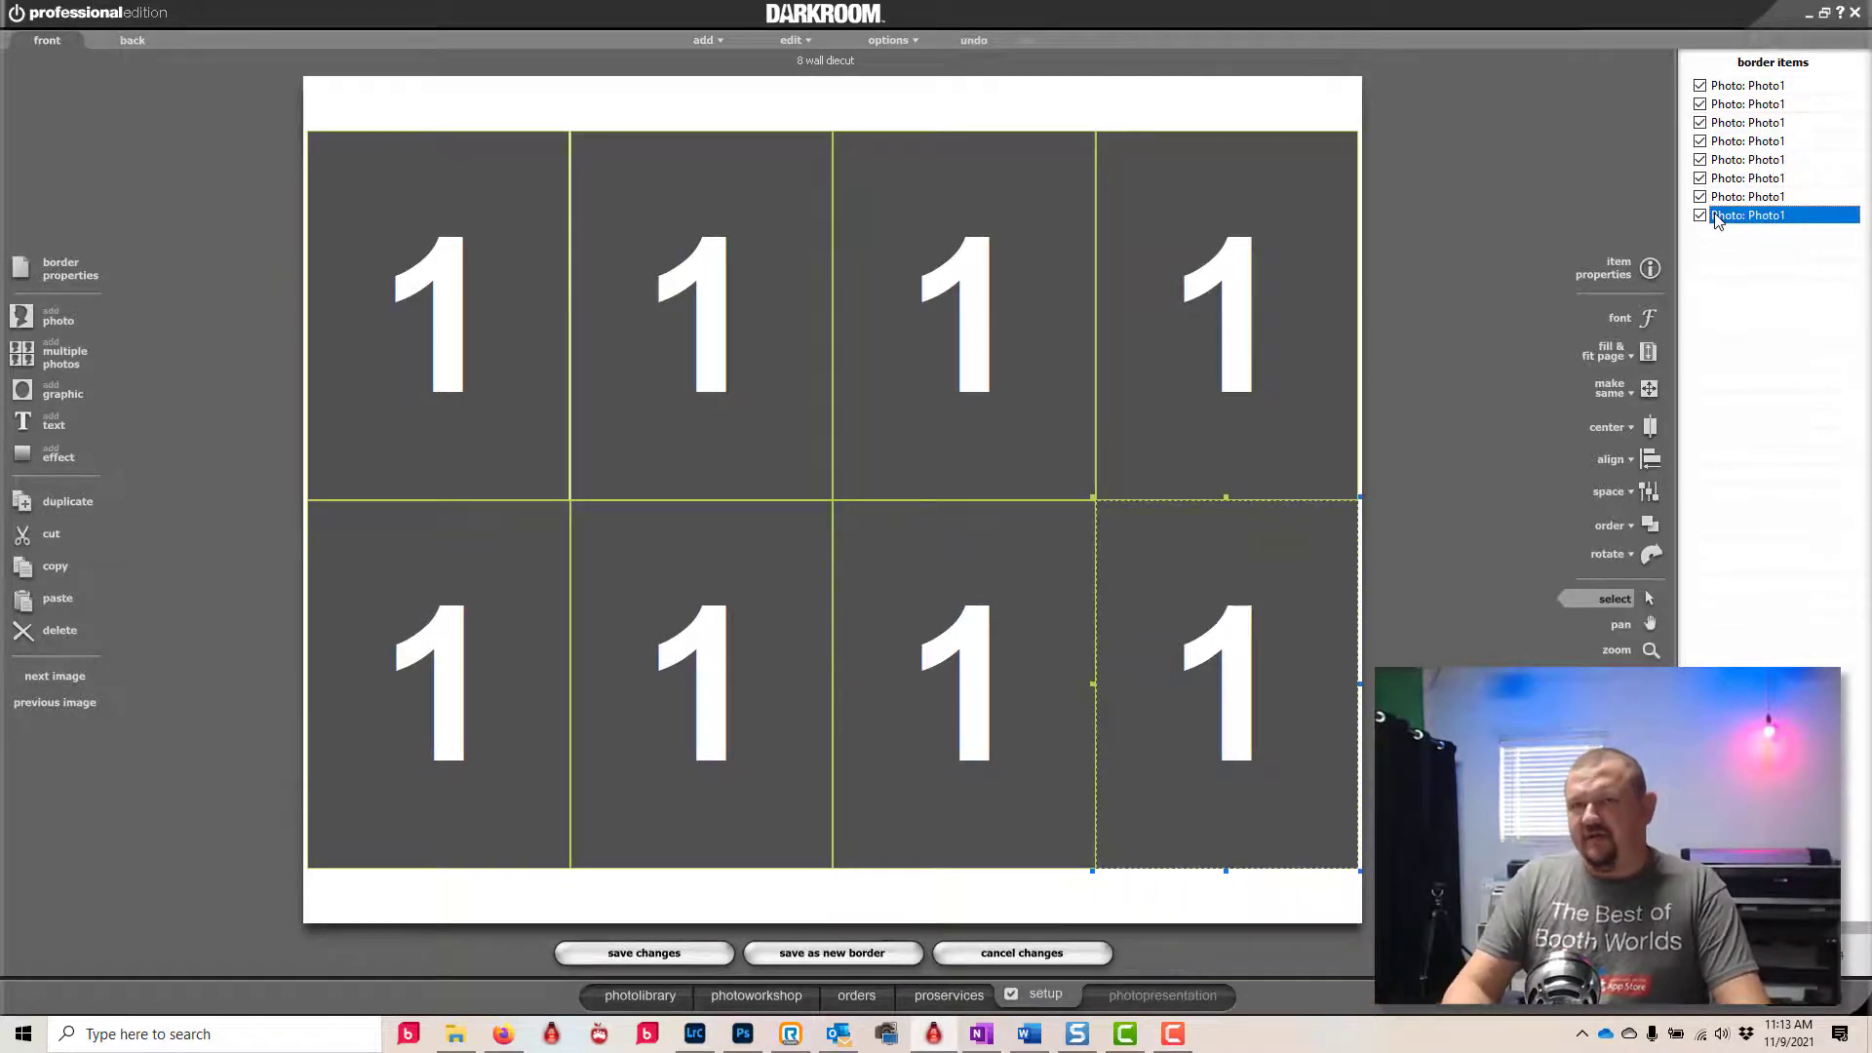
key(Right)
key(Right)
key(Right)
key(Right)
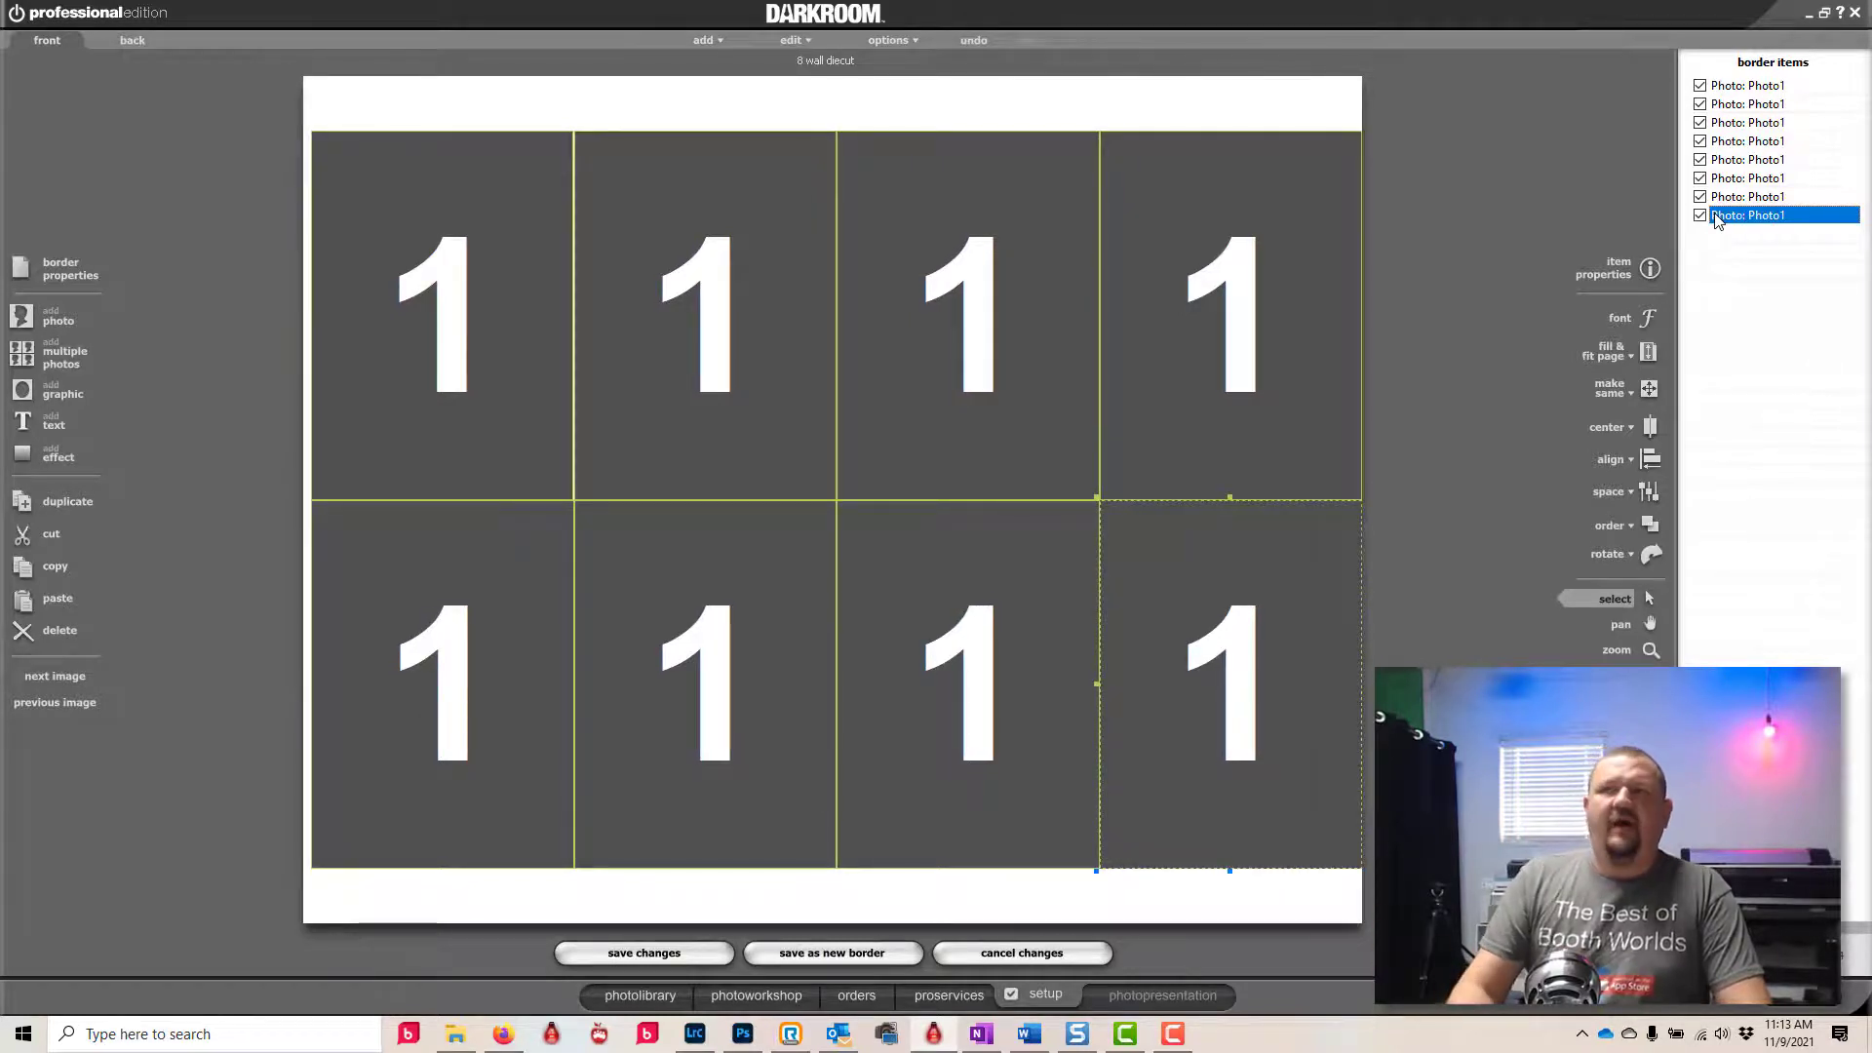
key(Left)
key(Left)
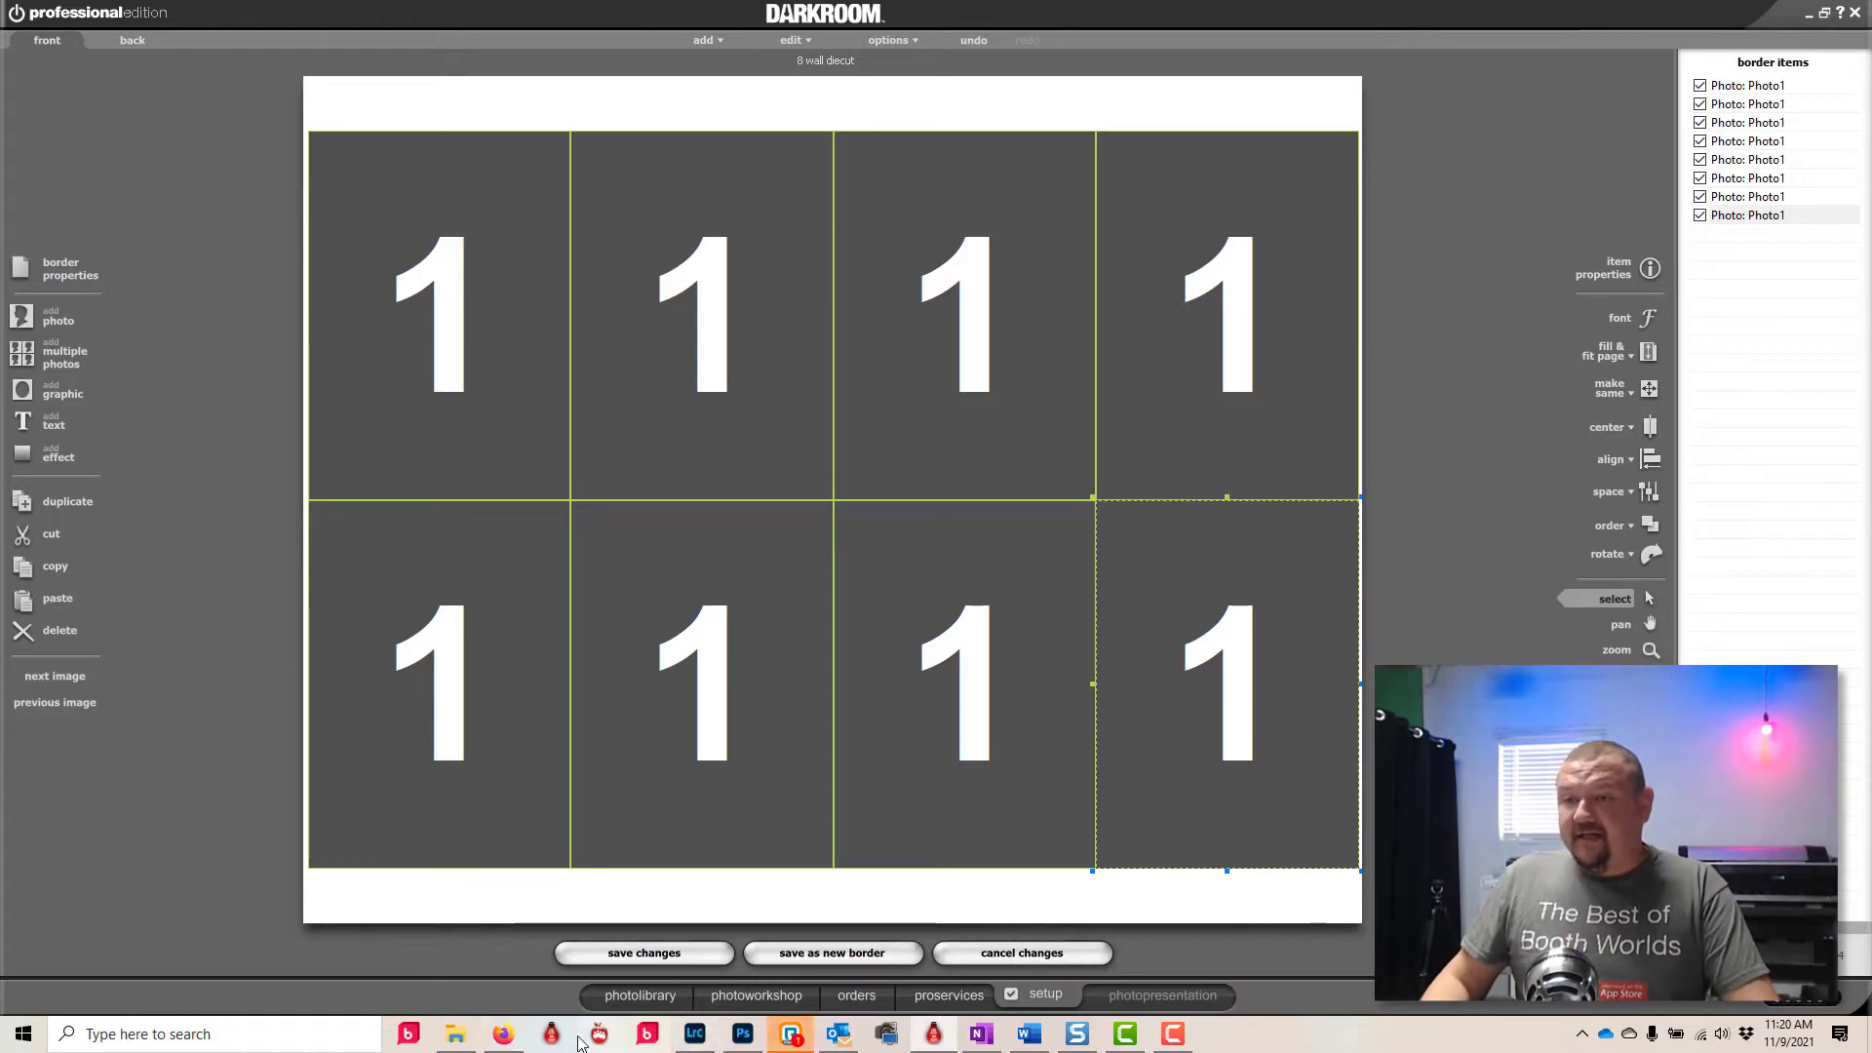
- Switch to Firefox to view the iMARK Print Finishing Solutions website at goimark.com
click(503, 1033)
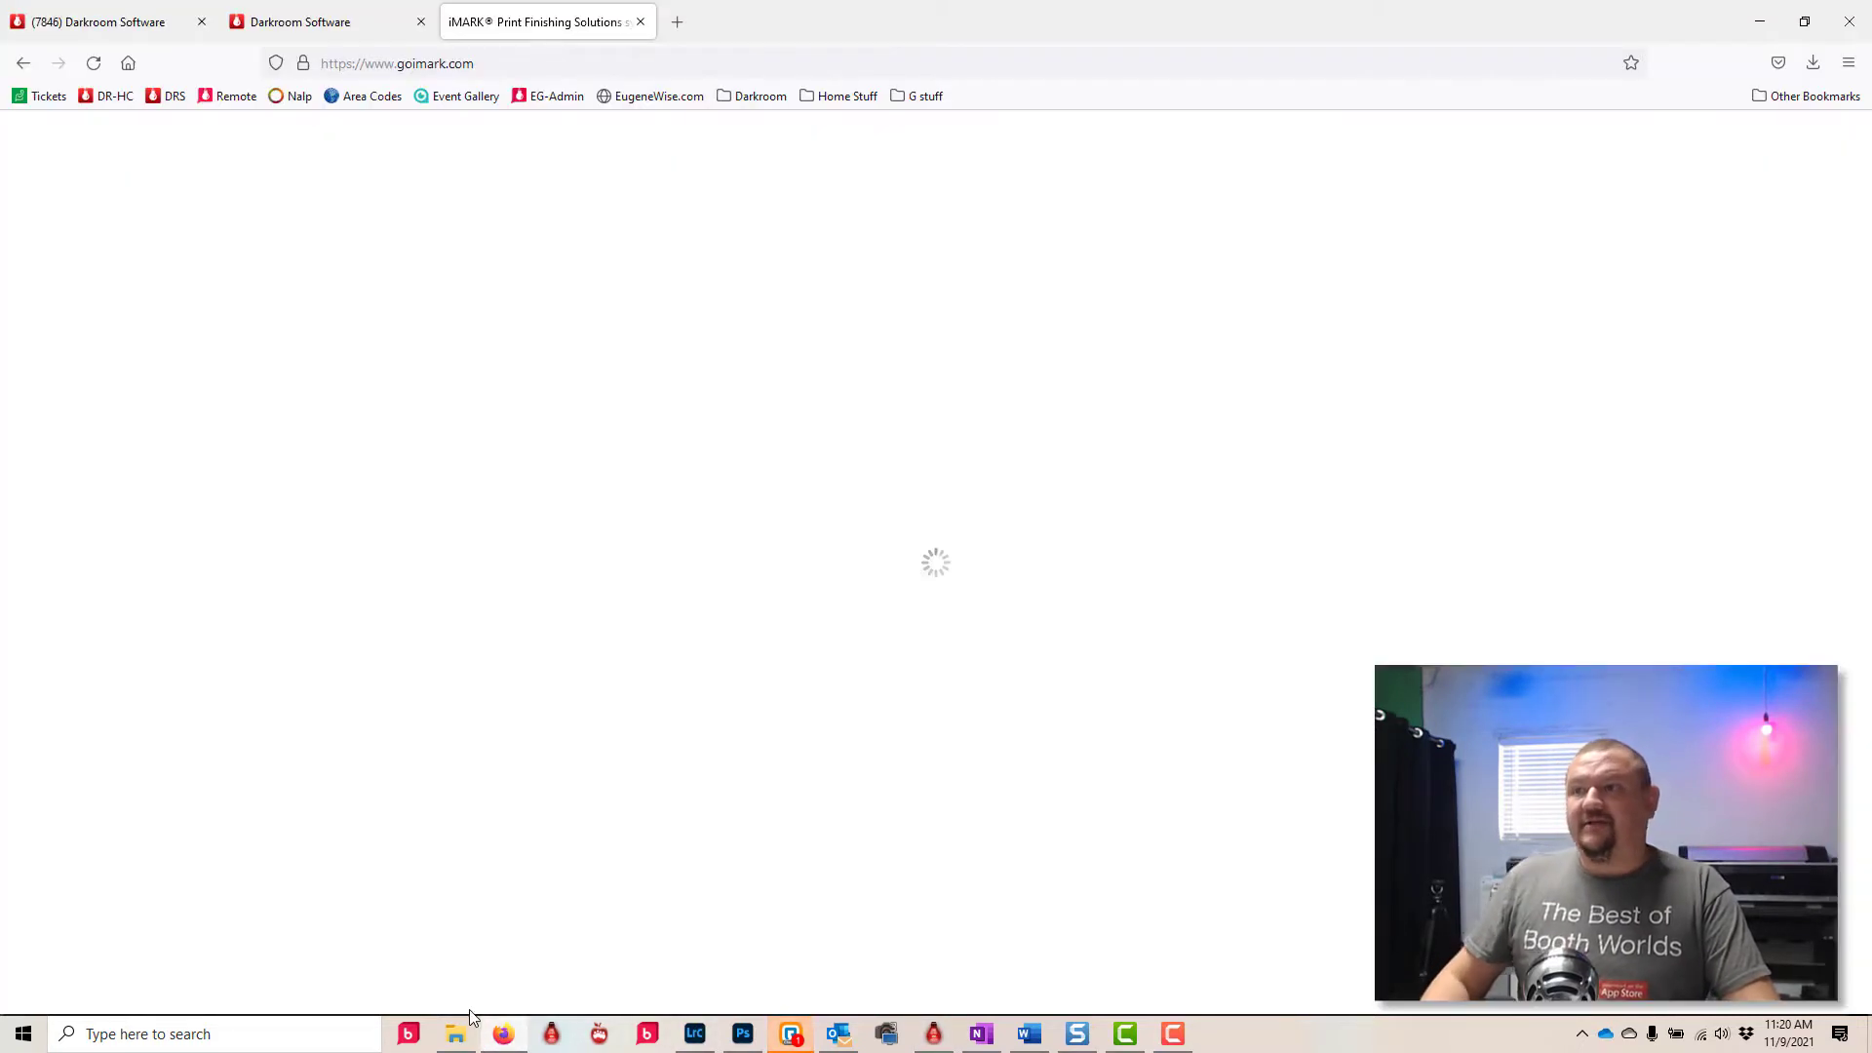